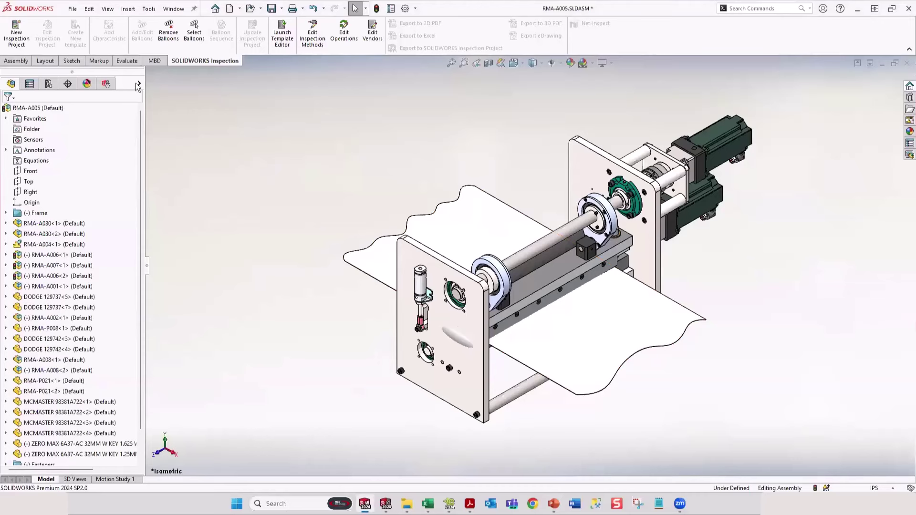
# Rotate the drive shaft through the bearings to check how it moves the cutting mechanism
pyautogui.click(139, 84)
pyautogui.click(162, 89)
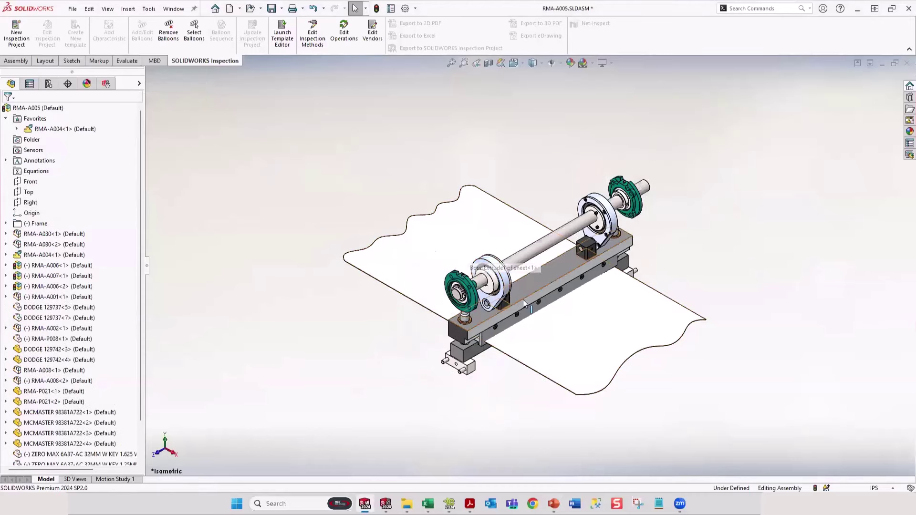
pyautogui.scroll(-10, 497, 301)
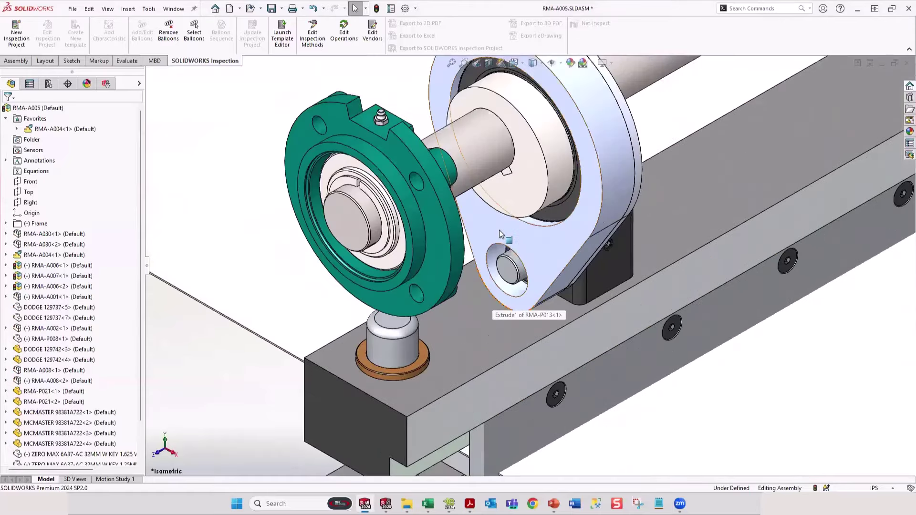
pyautogui.scroll(5, 500, 230)
pyautogui.click(501, 199)
pyautogui.moveTo(509, 243); pyautogui.dragTo(456, 175)
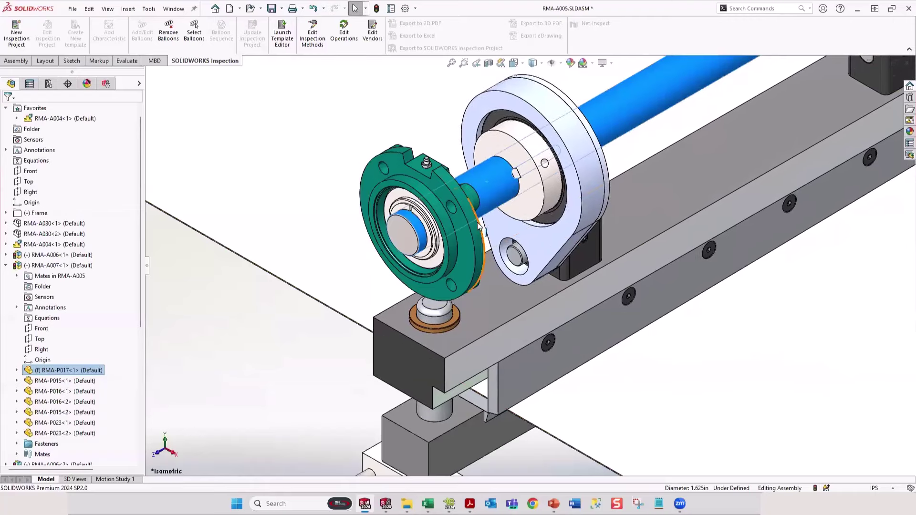
# Examine the cutting edges of the upper and lower blades up close and return to the isometric view
pyautogui.scroll(-5, 506, 351)
pyautogui.scroll(5, 545, 373)
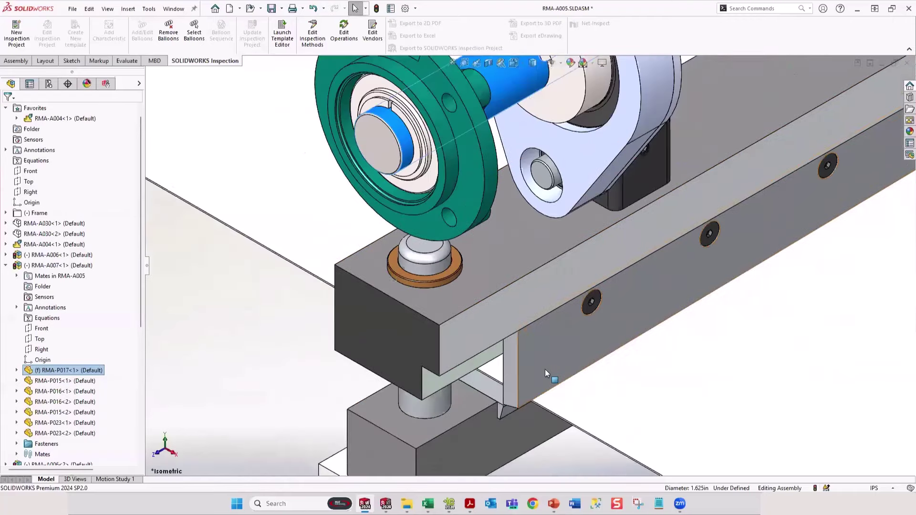
pyautogui.moveTo(545, 372); pyautogui.dragTo(534, 324, button='middle')
pyautogui.scroll(-6, 520, 282)
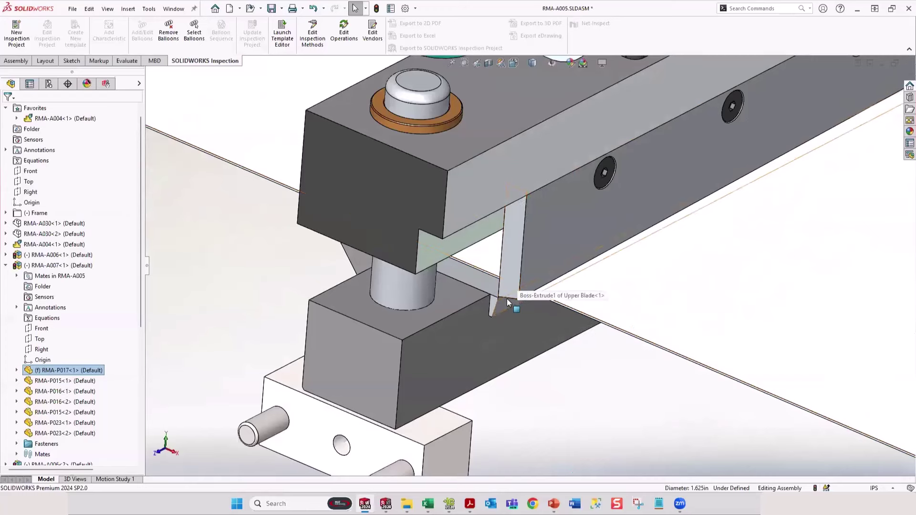
pyautogui.scroll(-5, 507, 298)
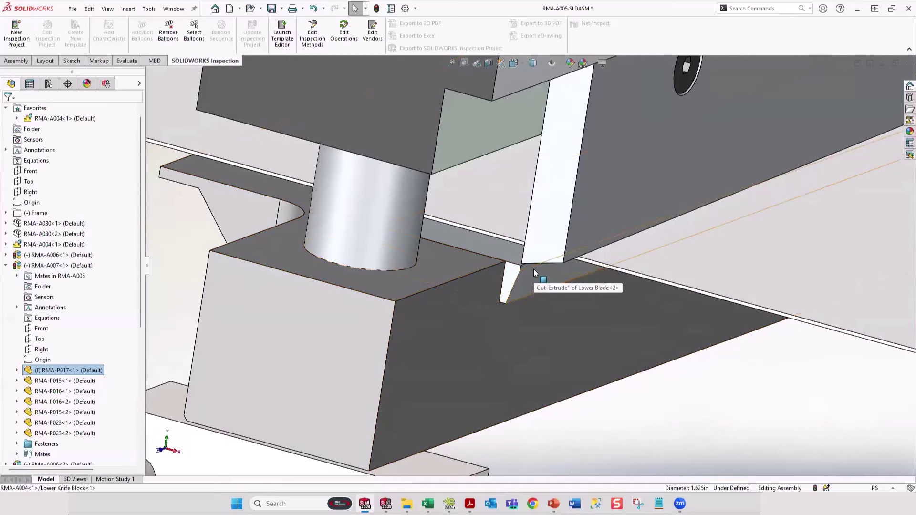
pyautogui.scroll(-3, 530, 267)
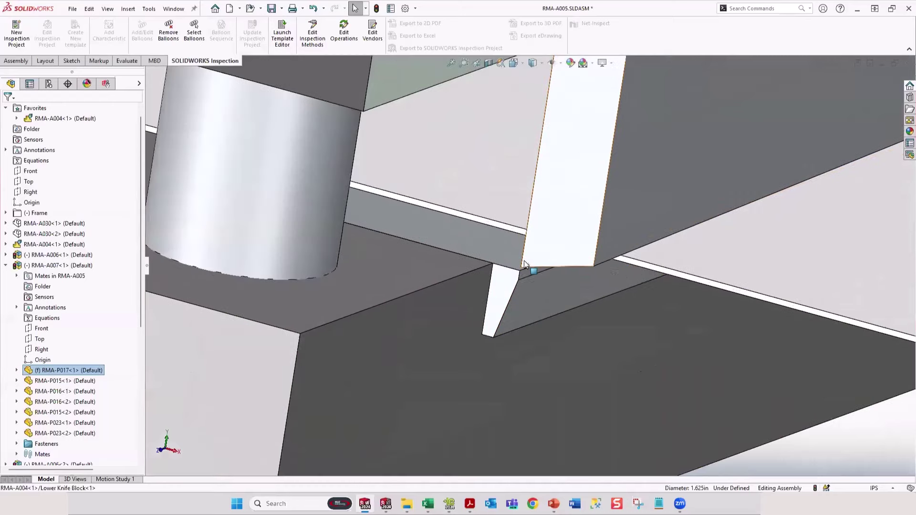
pyautogui.click(528, 275)
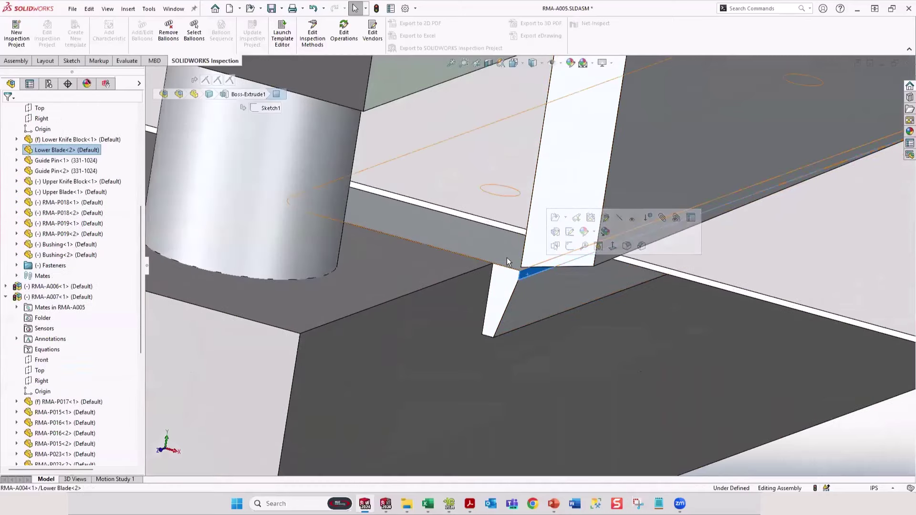
pyautogui.moveTo(507, 258); pyautogui.dragTo(548, 228, button='middle')
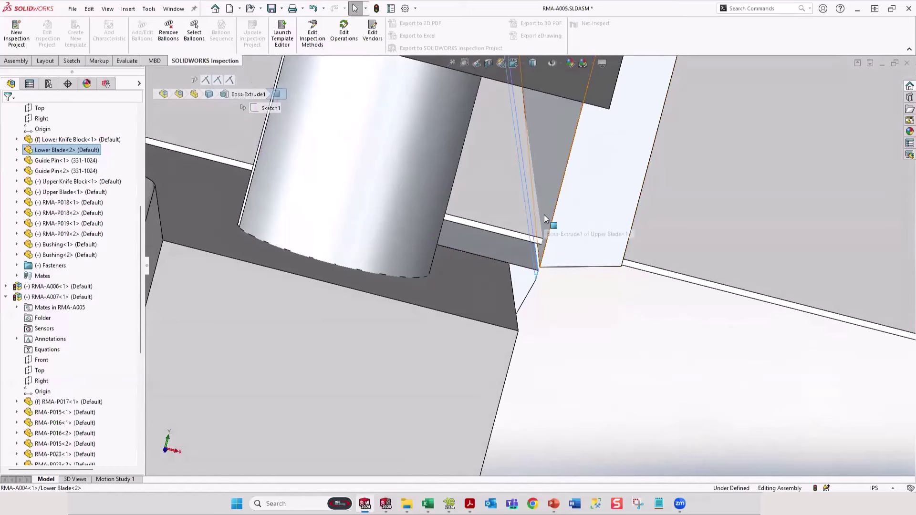
pyautogui.click(546, 218)
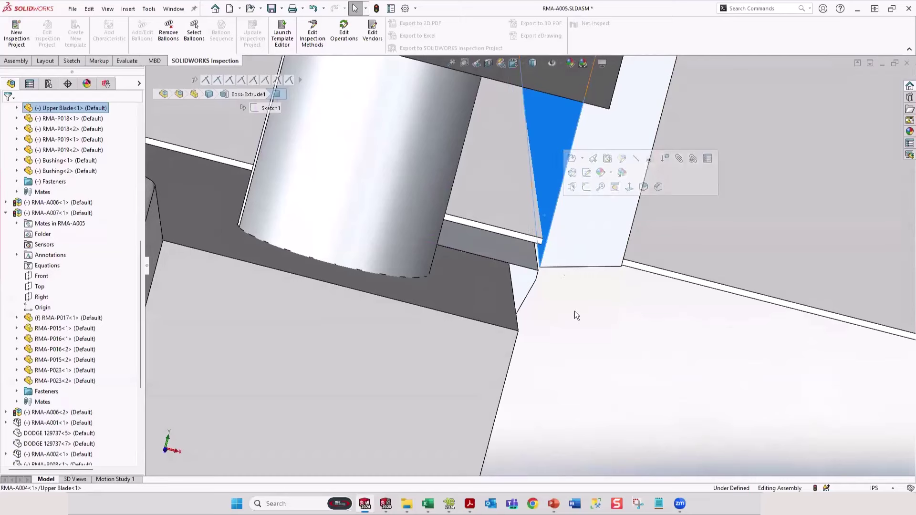
pyautogui.click(587, 329)
pyautogui.hotkey('ctrl', '7')
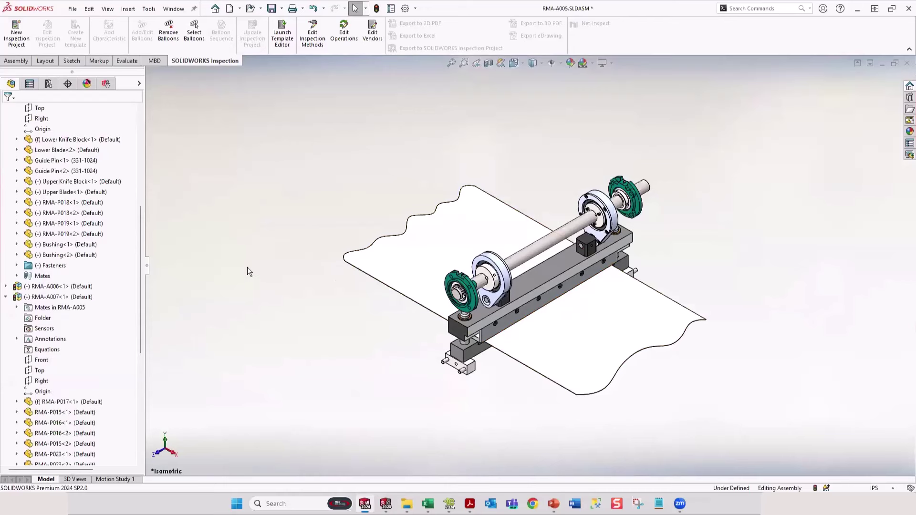
# Open the favorite subassembly RMA-A004 in its own window and show its component tree
pyautogui.scroll(7, 117, 254)
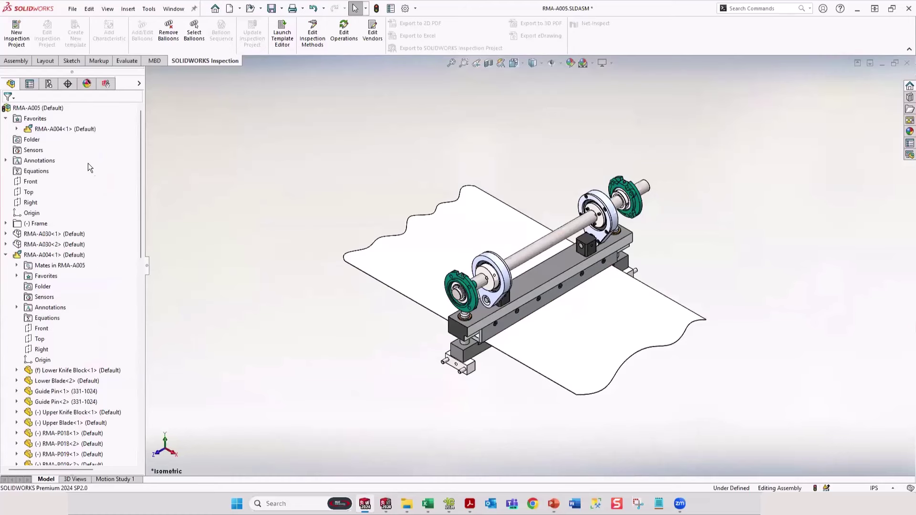
pyautogui.rightClick(86, 130)
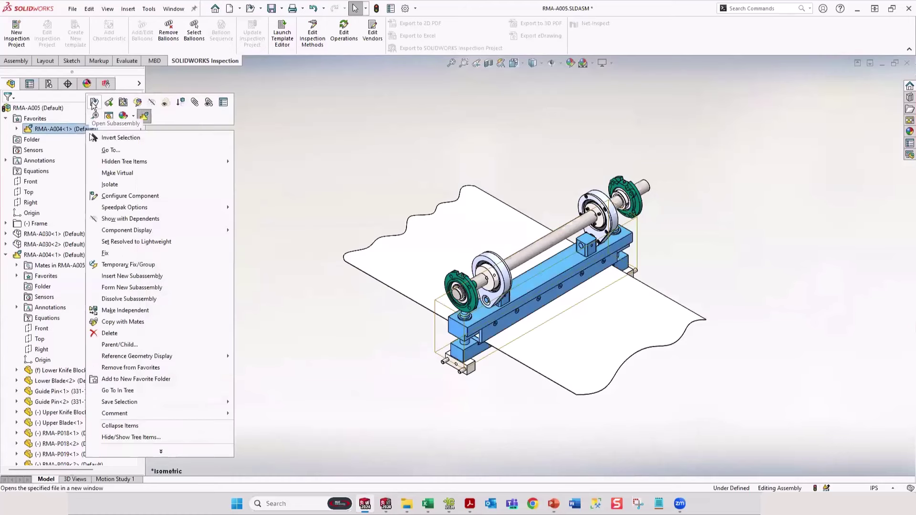
pyautogui.click(93, 103)
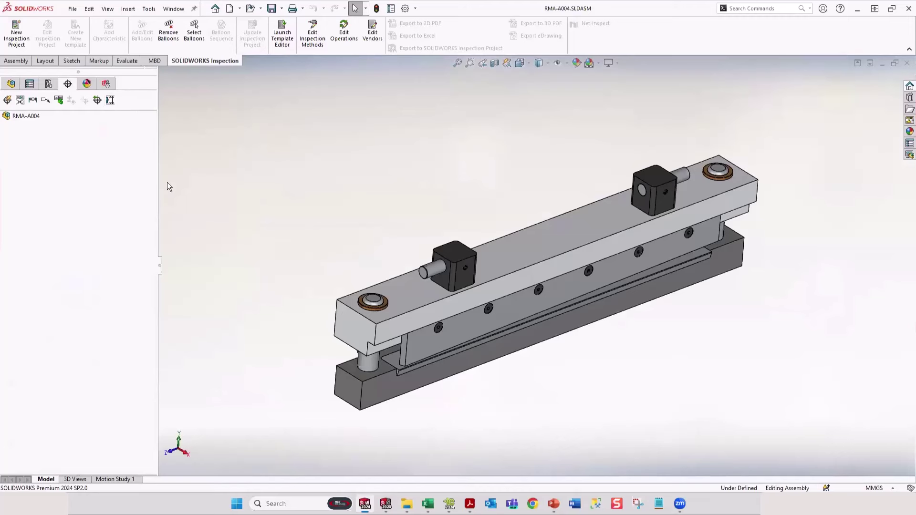
pyautogui.click(11, 84)
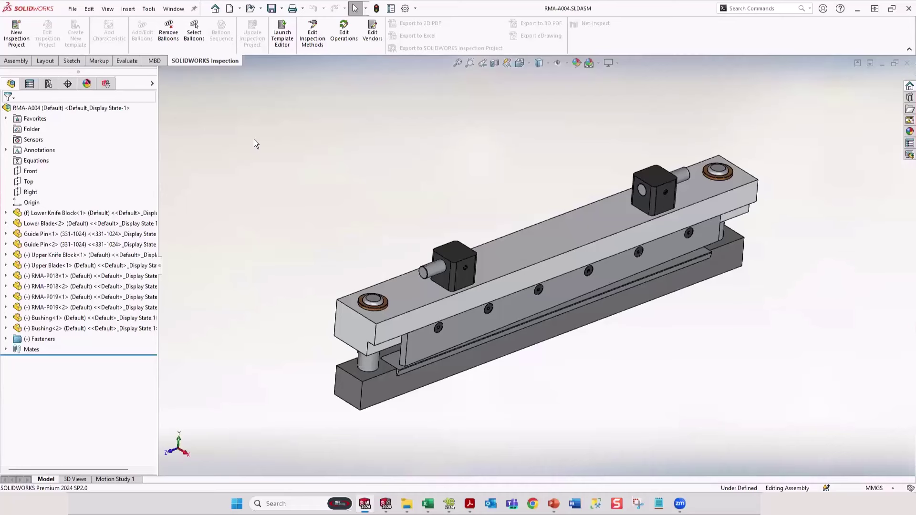
# Open the Upper Knife Block-example part from the recent documents
pyautogui.hotkey('ctrl', 'F2')
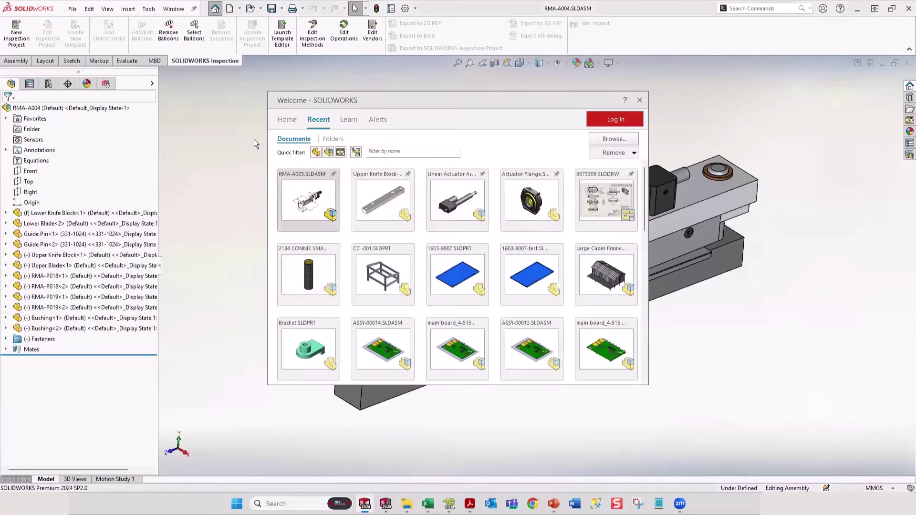
pyautogui.click(378, 191)
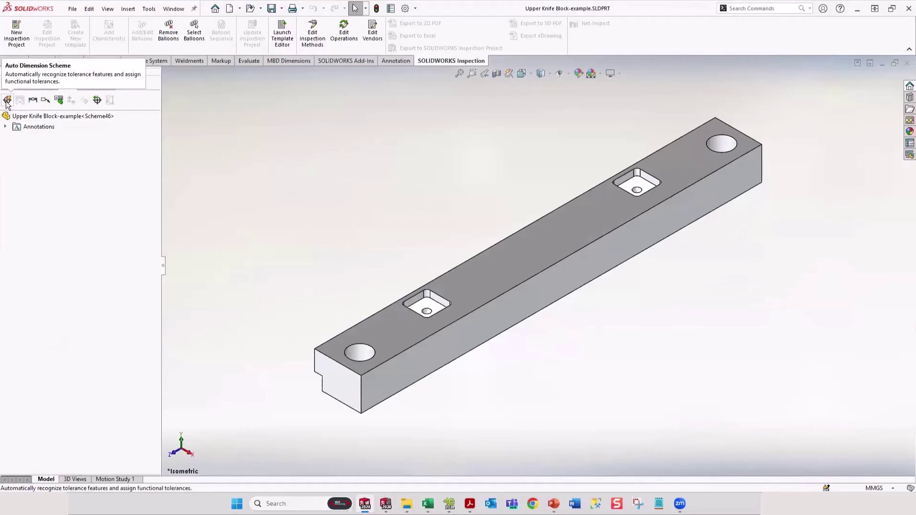
# Set the document's base DimXpert standard to ASME Y14.5, edition 2018
pyautogui.click(406, 8)
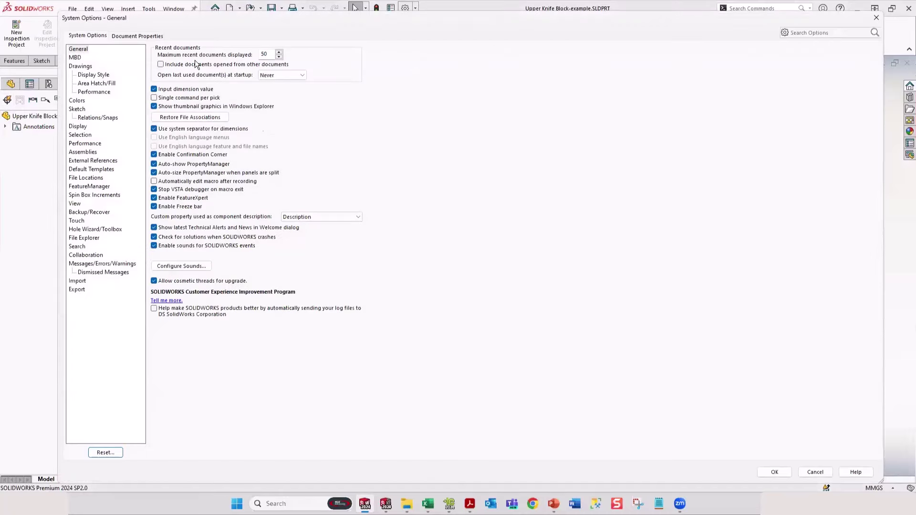
pyautogui.click(147, 35)
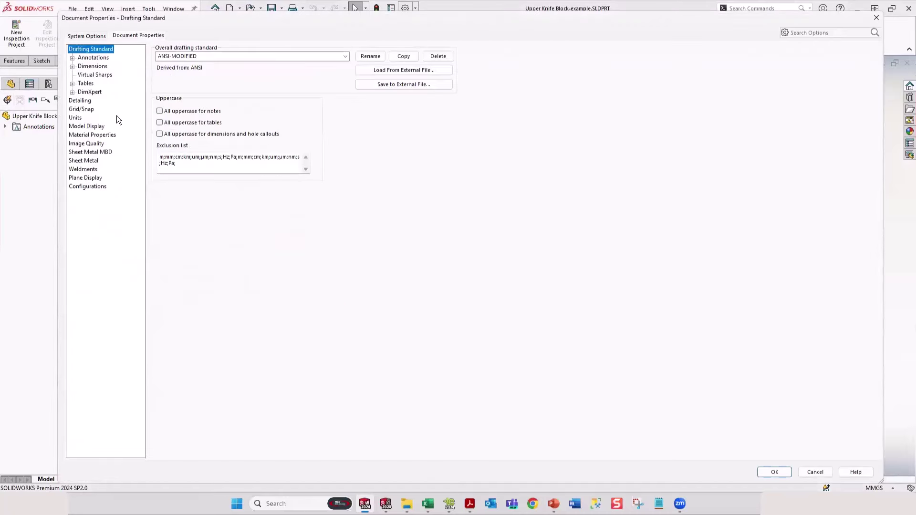
pyautogui.click(90, 93)
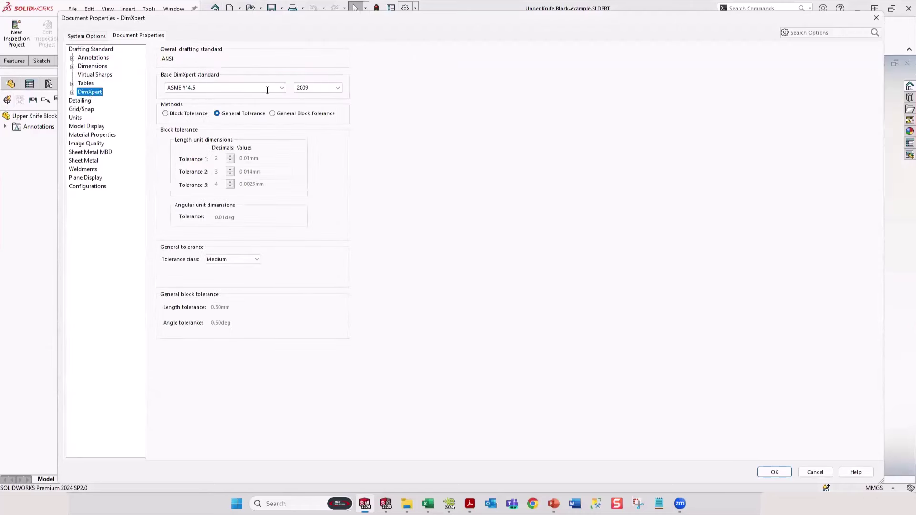
pyautogui.click(283, 89)
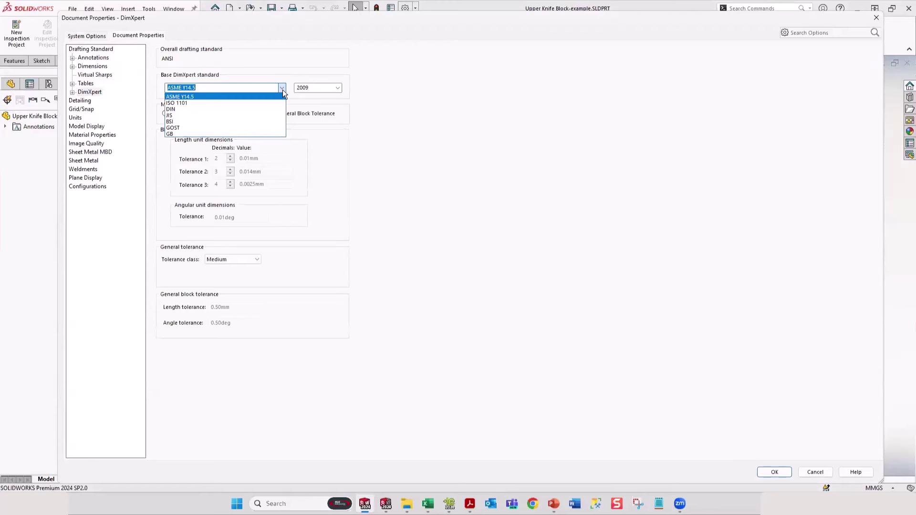
pyautogui.click(192, 97)
pyautogui.press('Tab')
pyautogui.click(338, 88)
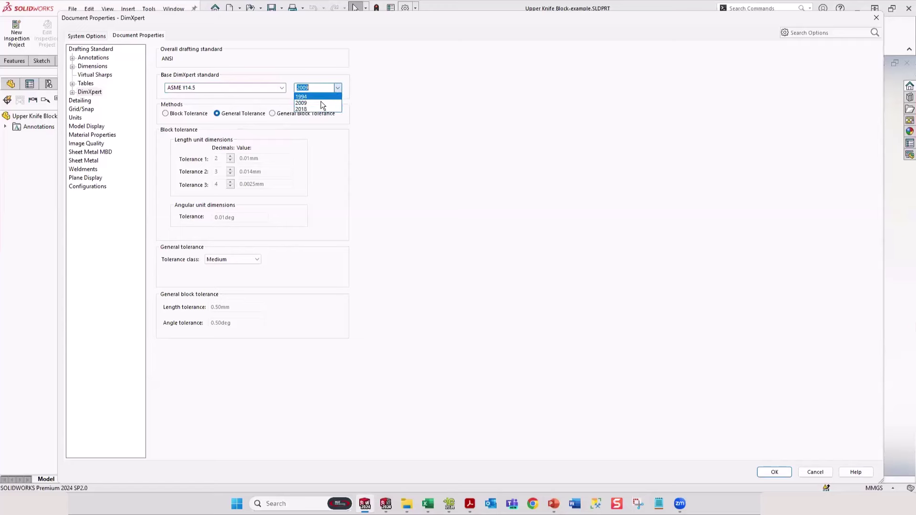
pyautogui.click(306, 109)
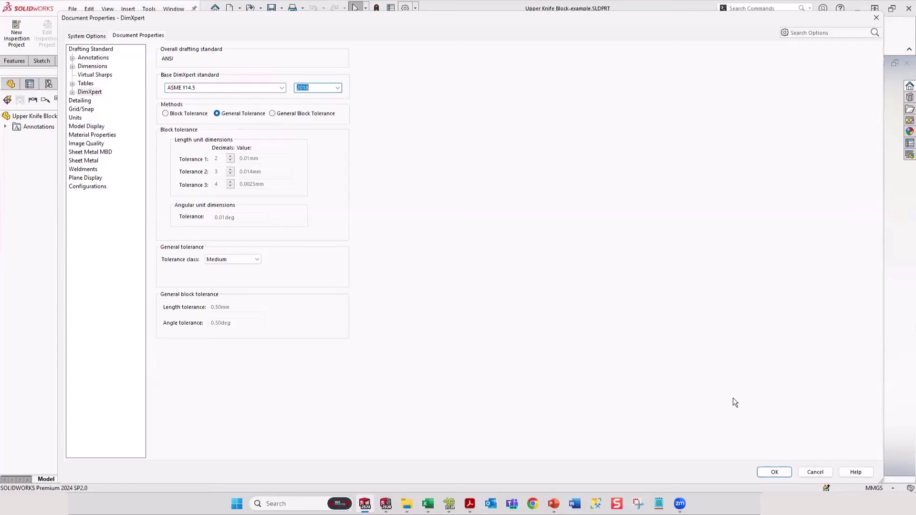
pyautogui.click(775, 472)
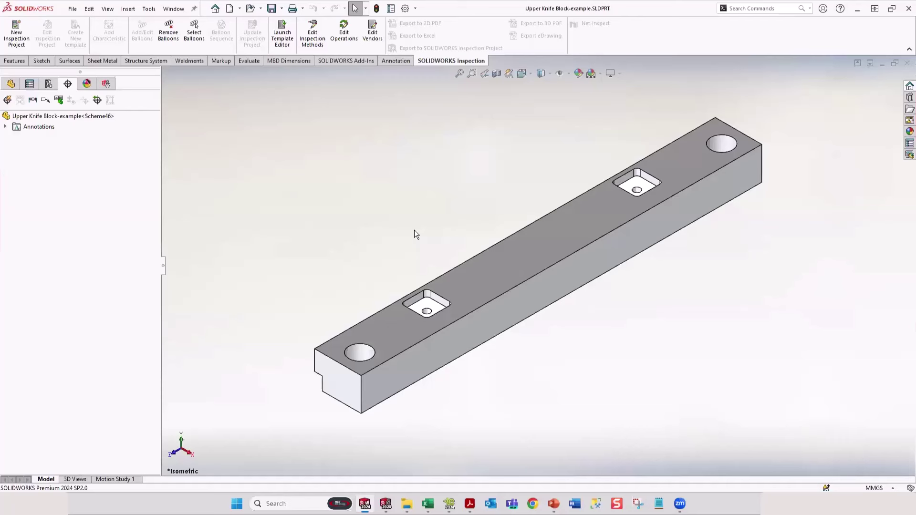
# Start an Auto Dimension Scheme with part type Prismatic and use the recessed side face with the row of small holes as primary datum
pyautogui.click(7, 101)
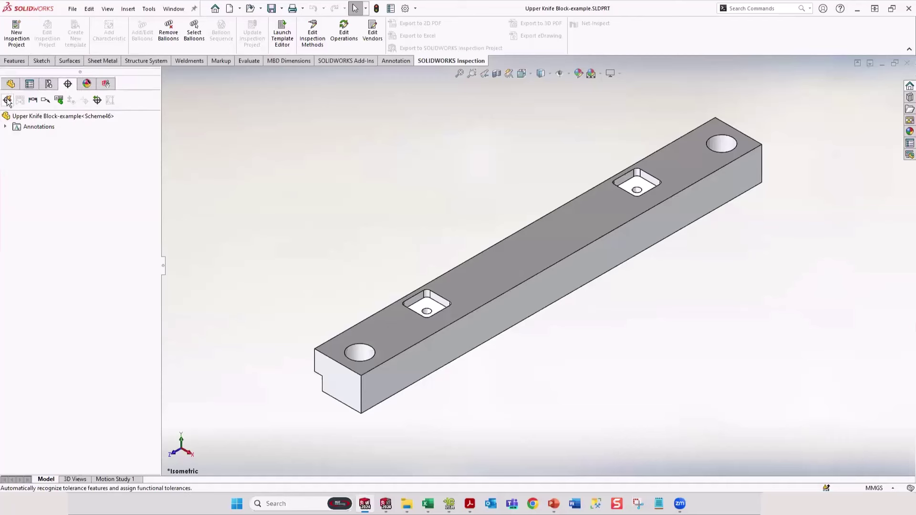
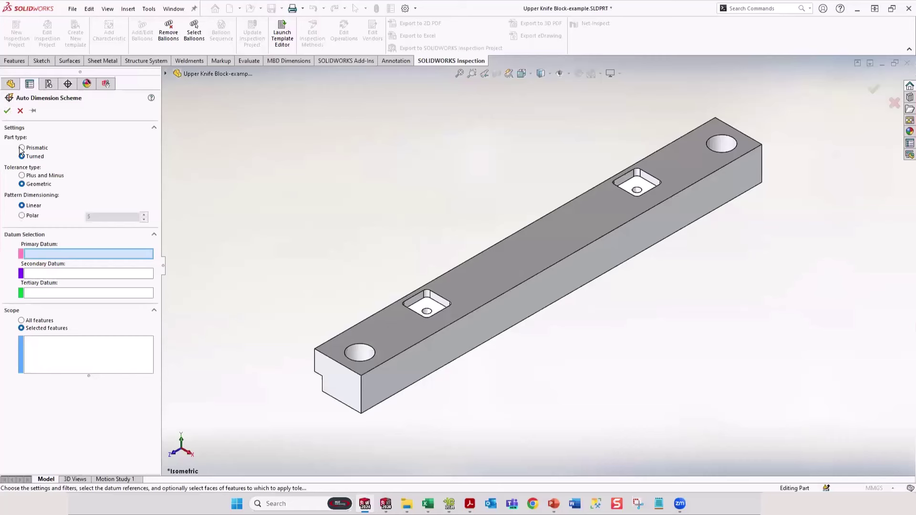
pyautogui.click(22, 148)
pyautogui.moveTo(361, 326); pyautogui.dragTo(479, 316, button='middle')
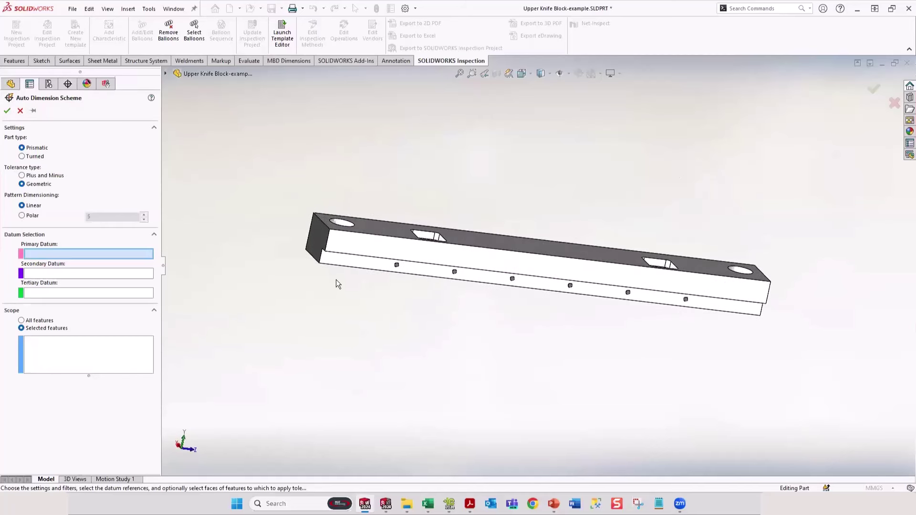
pyautogui.scroll(-2, 338, 278)
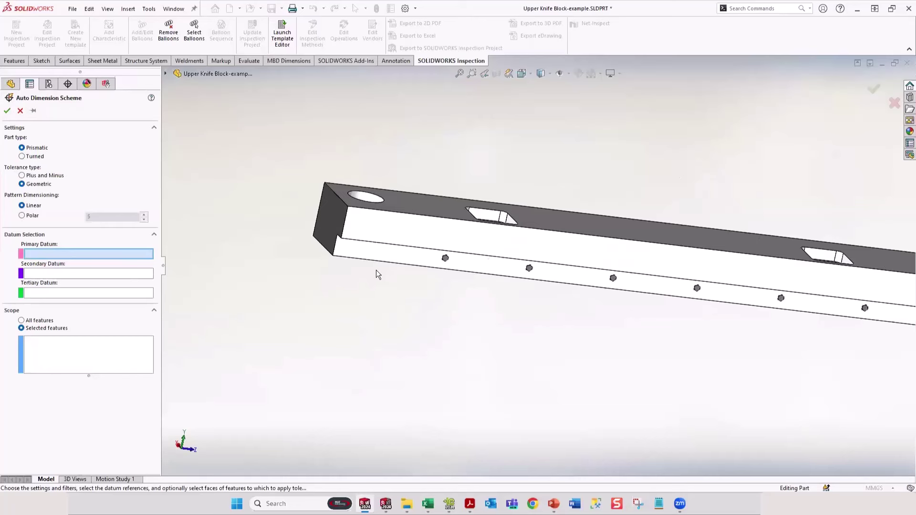
pyautogui.click(359, 260)
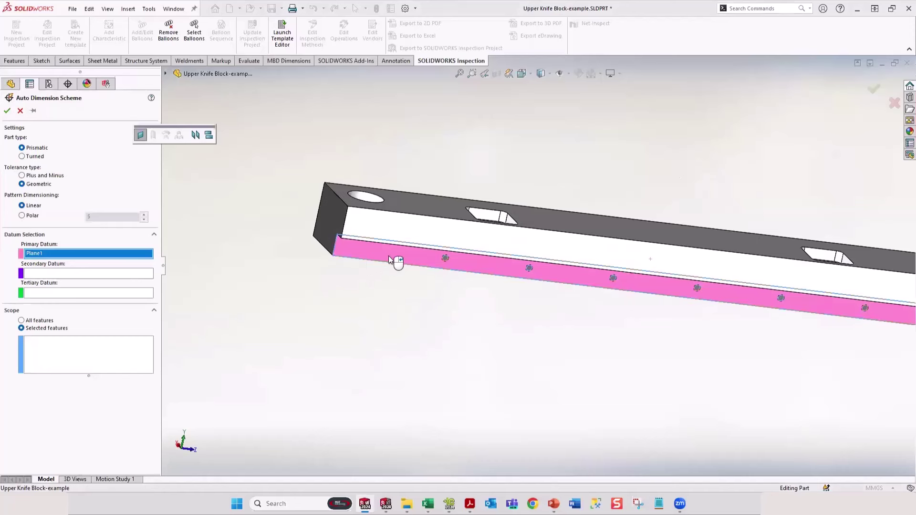
pyautogui.scroll(-2, 390, 260)
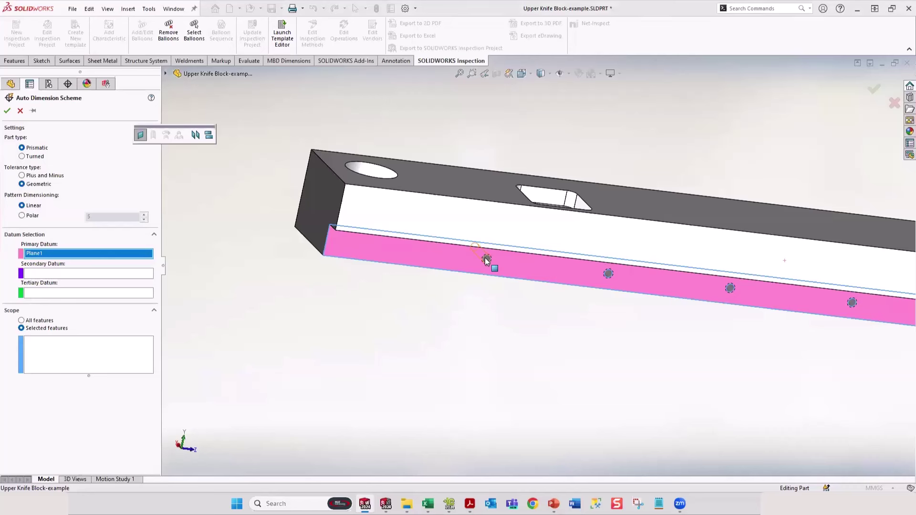
# Assign the narrow ledge face of the step cut as secondary datum and the block's end face as tertiary datum
pyautogui.click(135, 273)
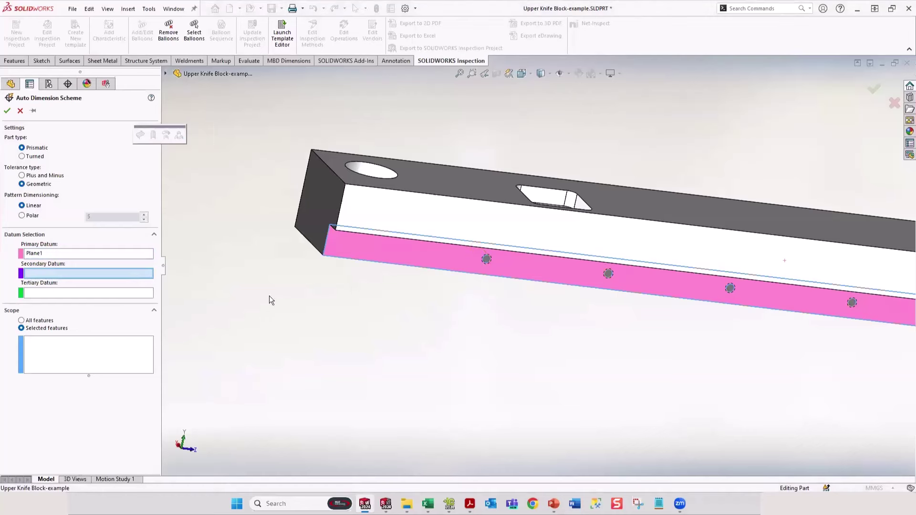
pyautogui.moveTo(447, 328); pyautogui.dragTo(458, 192, button='middle')
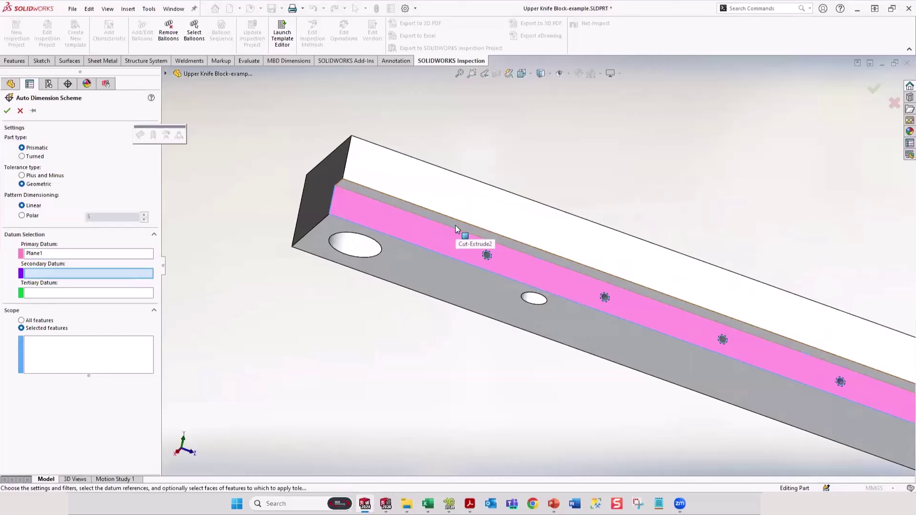
pyautogui.click(401, 207)
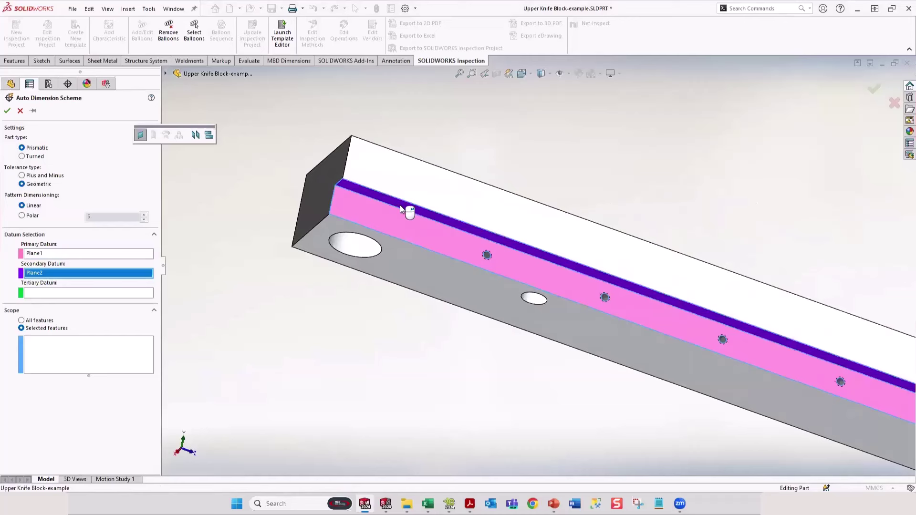
pyautogui.click(142, 292)
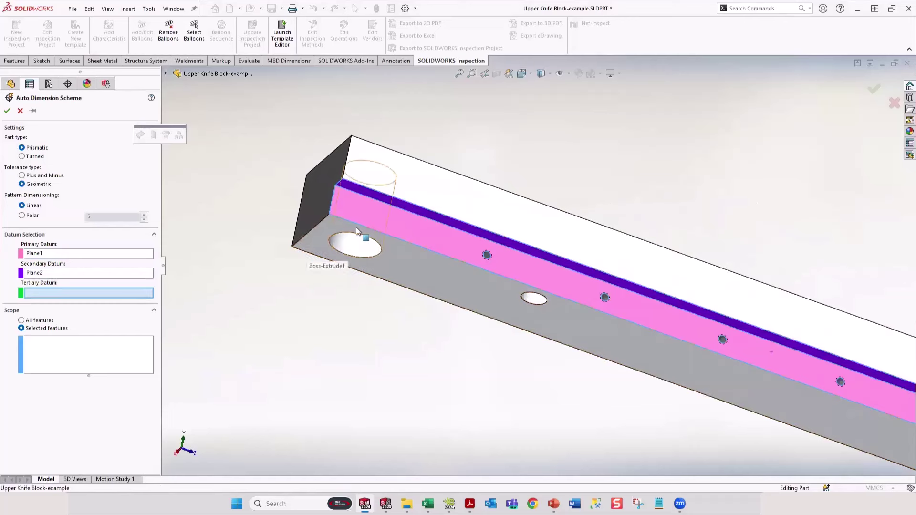
pyautogui.click(317, 177)
pyautogui.scroll(3, 329, 240)
pyautogui.moveTo(359, 213); pyautogui.dragTo(480, 344, button='middle')
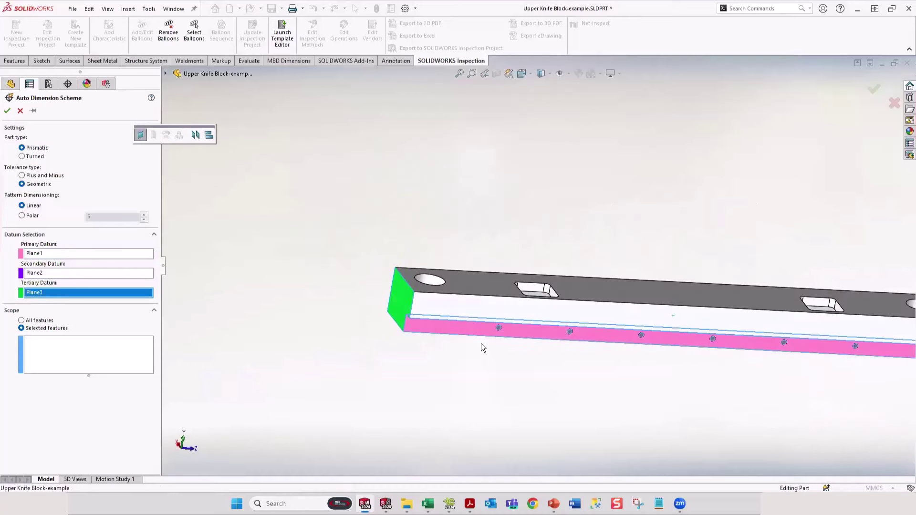
# Apply the Auto Dimension Scheme to all features of the part and generate its geometric tolerances
pyautogui.click(42, 321)
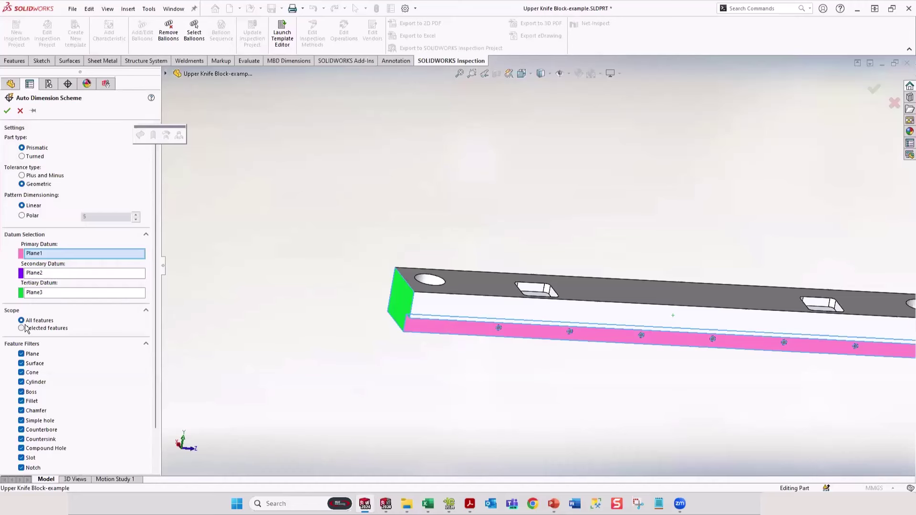
pyautogui.click(7, 111)
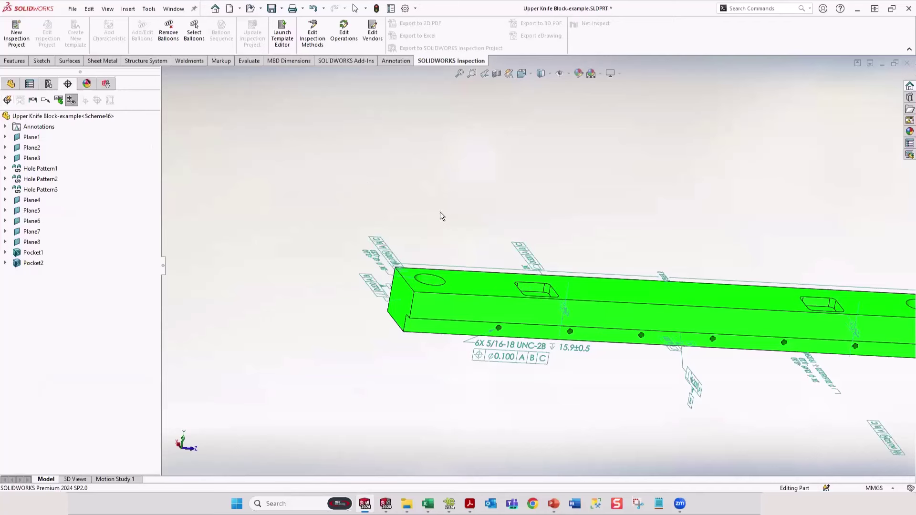
pyautogui.scroll(5, 443, 229)
pyautogui.moveTo(460, 255); pyautogui.dragTo(604, 237, button='middle')
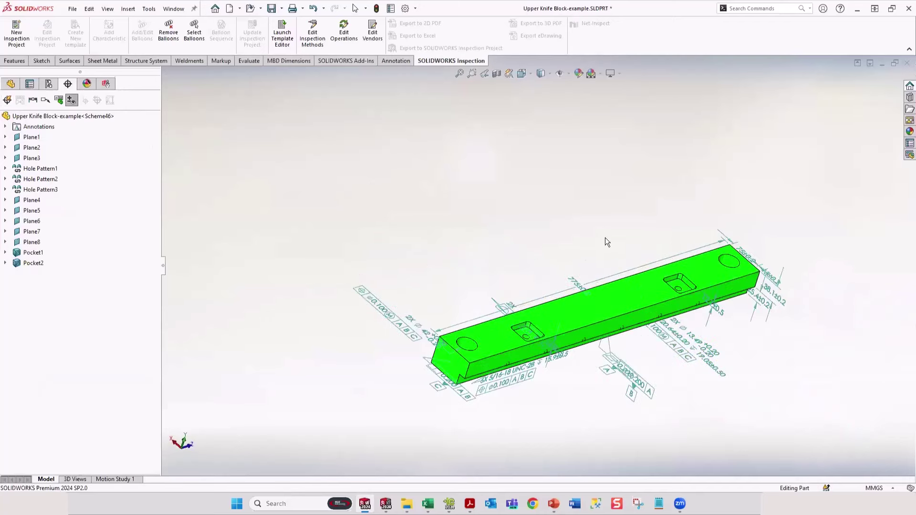
pyautogui.scroll(-2, 610, 251)
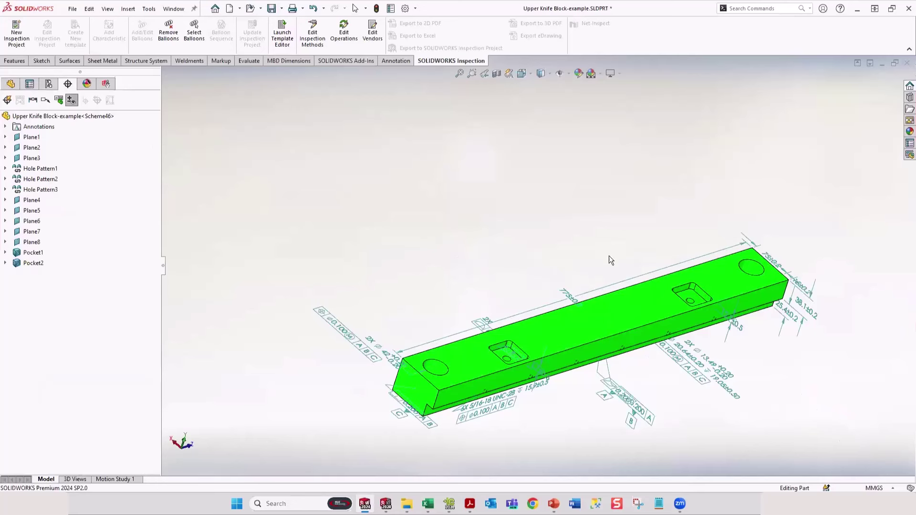
pyautogui.scroll(3, 610, 256)
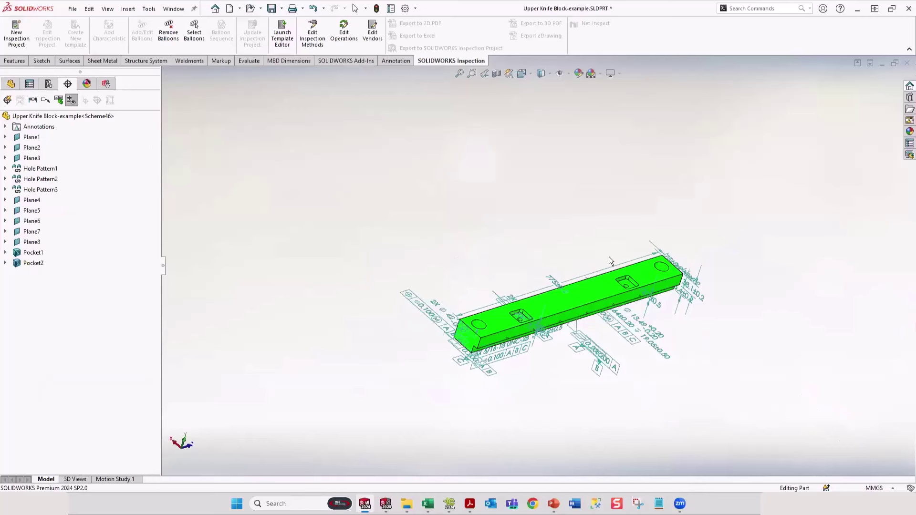
# Move the 775 mm length dimension, the 6X 5/16-18 UNC-2B thread callout and the 2X 42 mm hole callout farther away from the block
pyautogui.moveTo(559, 285); pyautogui.dragTo(527, 237)
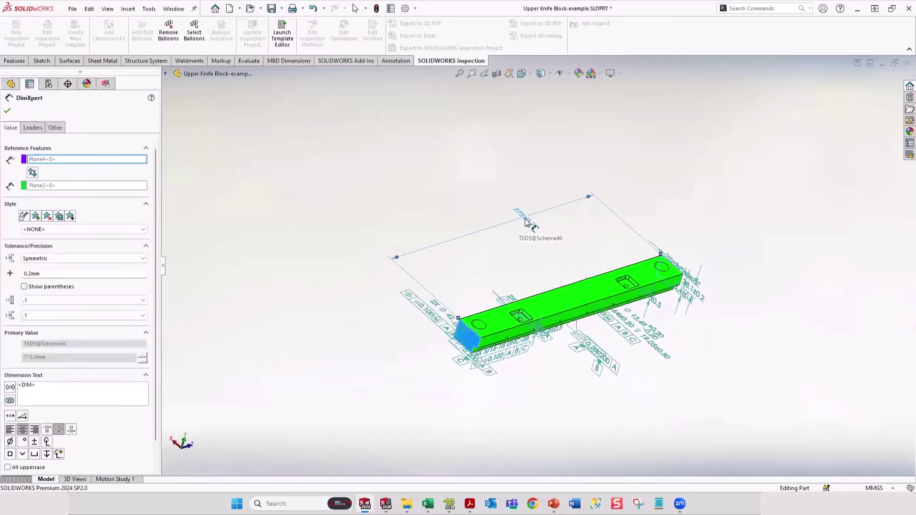
pyautogui.scroll(-4, 530, 340)
pyautogui.moveTo(475, 315); pyautogui.dragTo(459, 362)
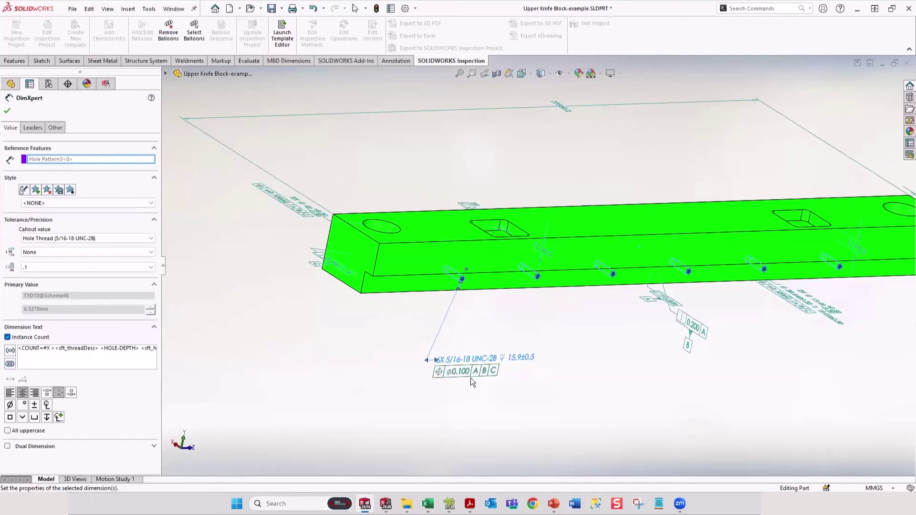
pyautogui.moveTo(472, 377); pyautogui.dragTo(337, 308, button='middle')
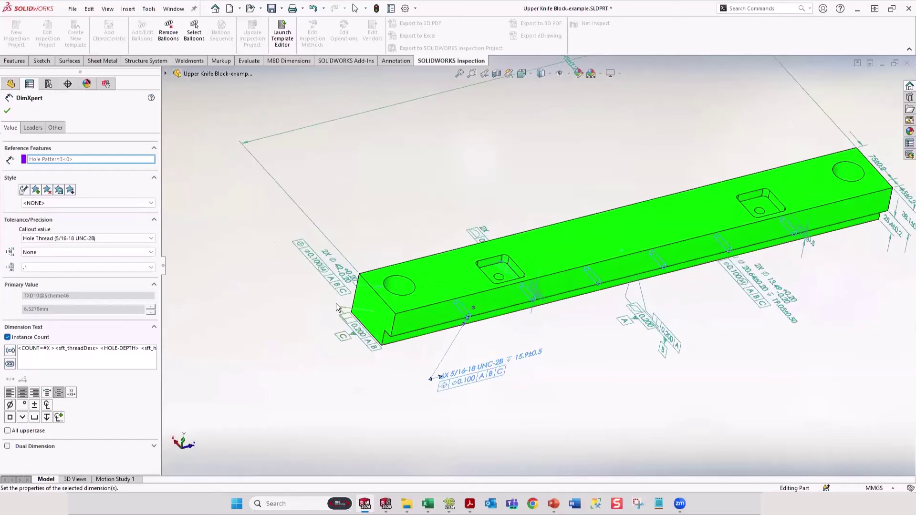
pyautogui.moveTo(361, 293); pyautogui.dragTo(280, 274)
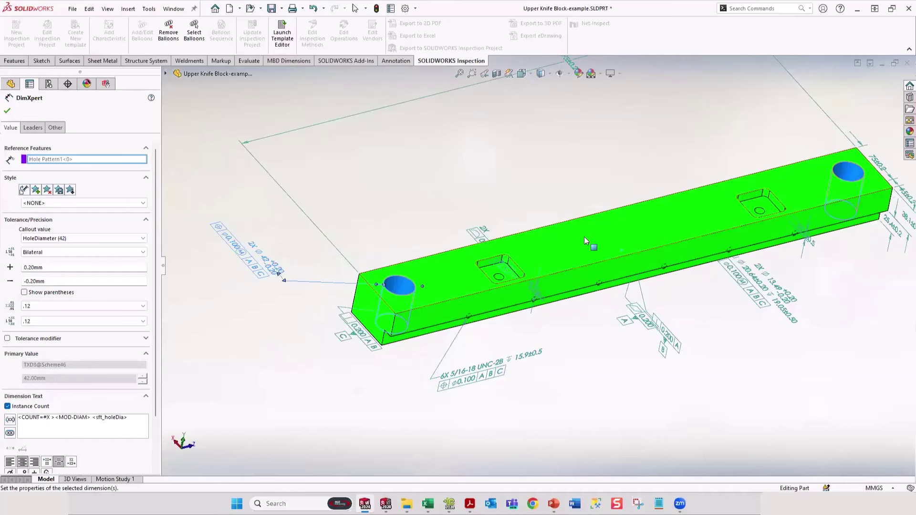
pyautogui.scroll(3, 587, 237)
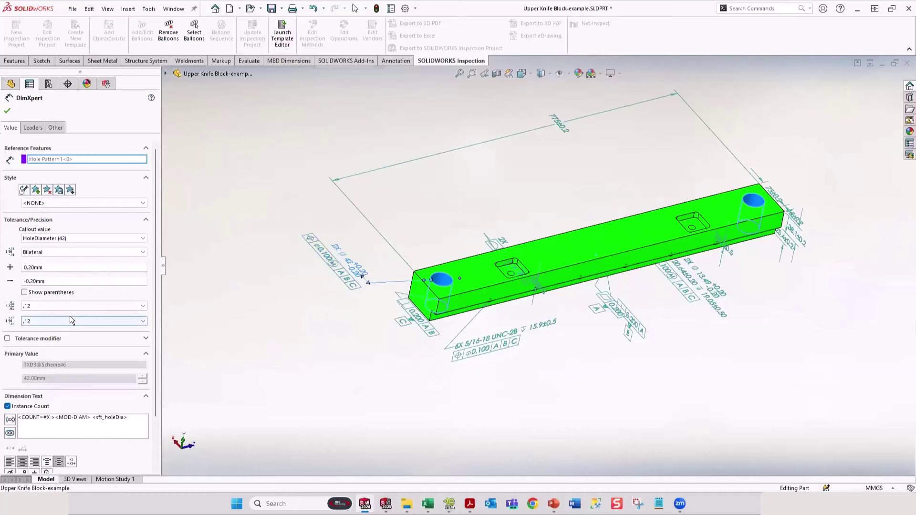
pyautogui.click(8, 111)
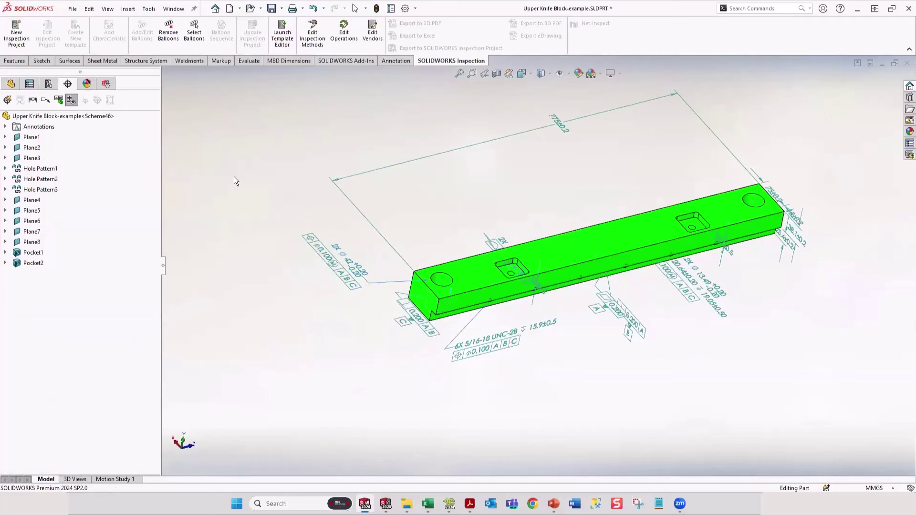
# Switch to the RMA-A004 assembly and start a new TolAnalyst study
pyautogui.hotkey('ctrl', 'Tab')
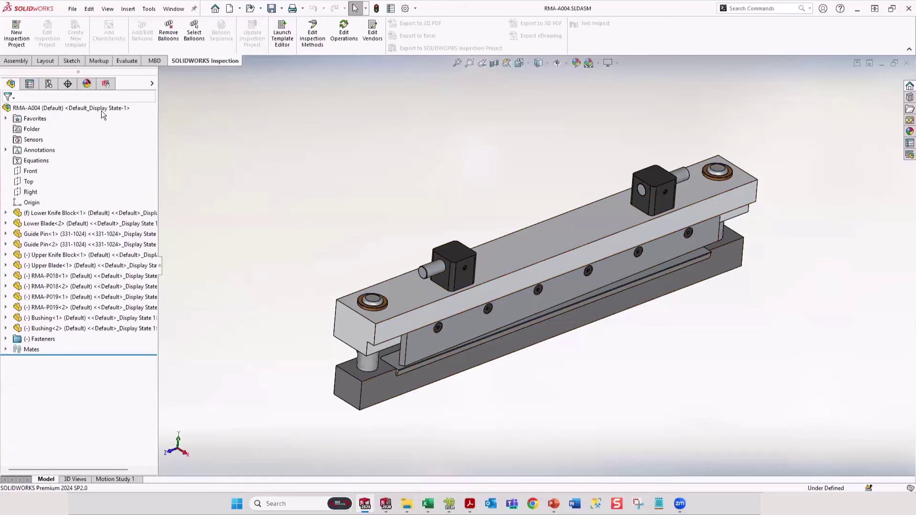
pyautogui.click(68, 88)
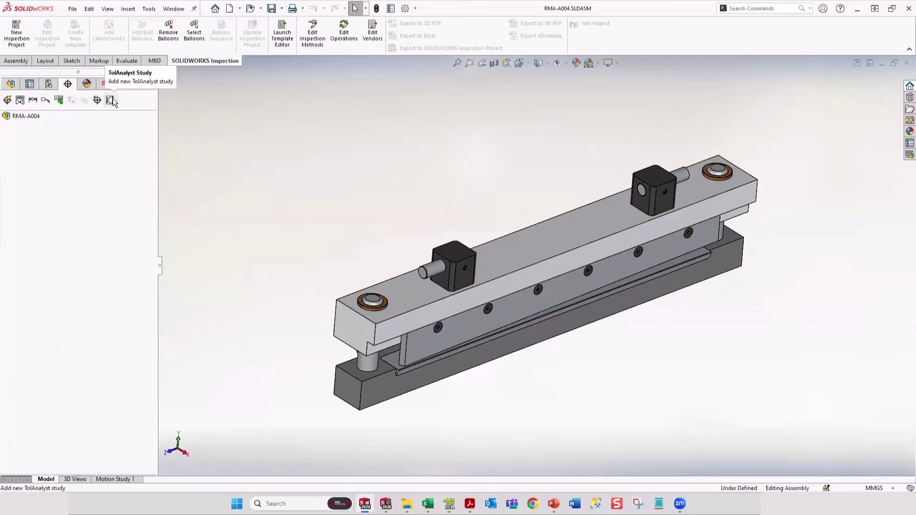
pyautogui.click(112, 101)
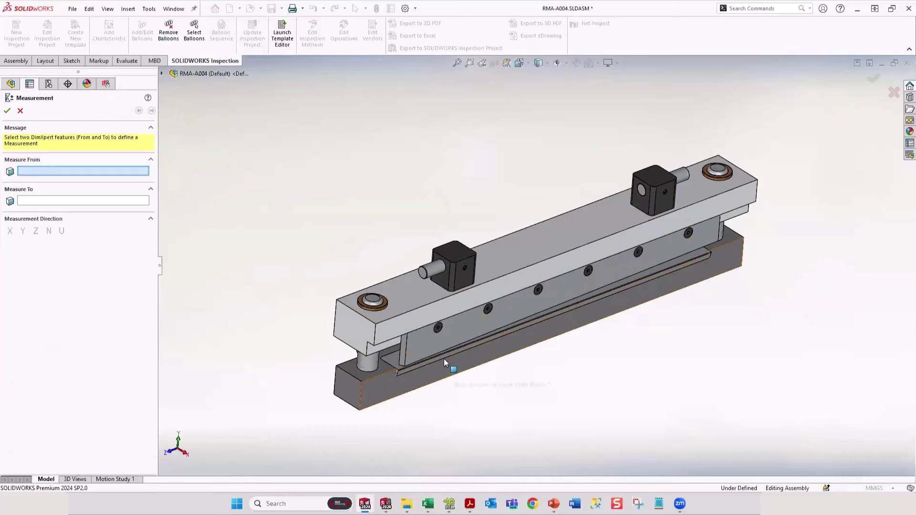
# Define the measurement from the Lower Blade's narrow cutting-edge face to the Upper Blade's Blade Mount Face and proceed to the assembly sequence
pyautogui.scroll(-8, 447, 361)
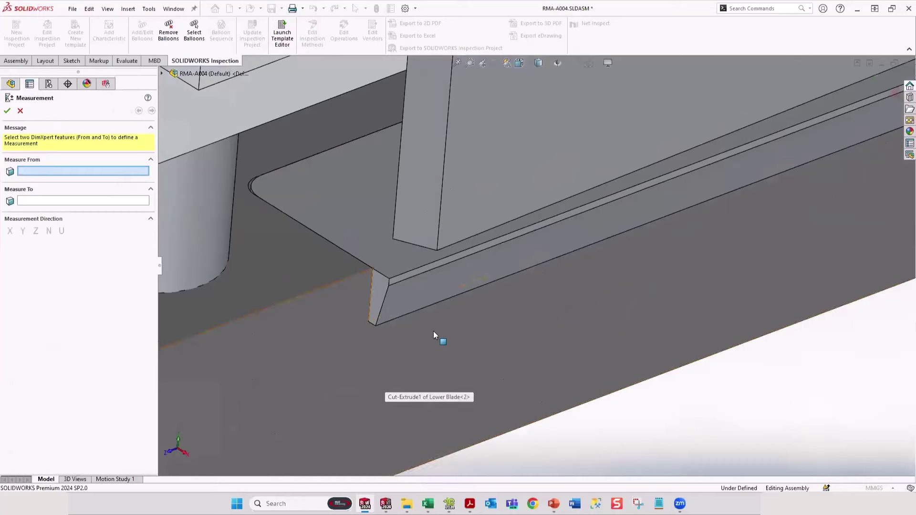
pyautogui.scroll(-2, 415, 276)
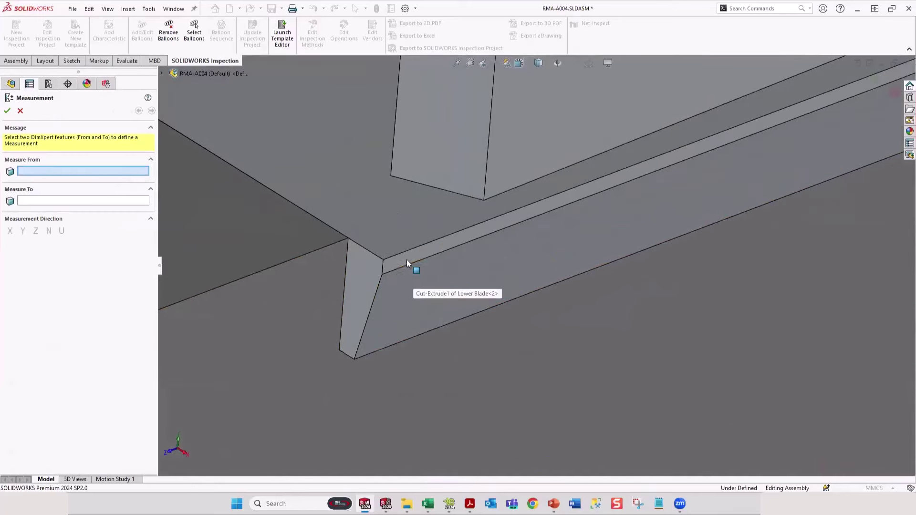
pyautogui.click(407, 260)
pyautogui.moveTo(369, 270); pyautogui.dragTo(512, 204, button='middle')
pyautogui.click(512, 203)
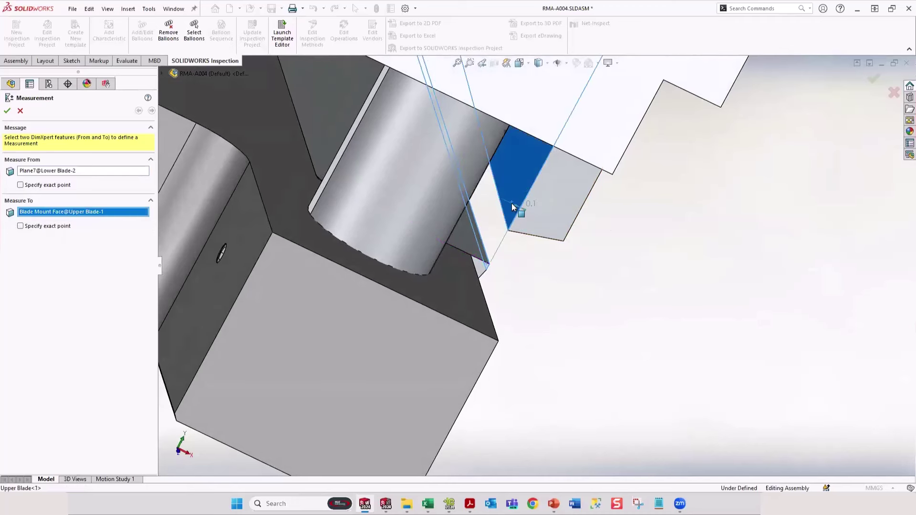
pyautogui.scroll(8, 541, 269)
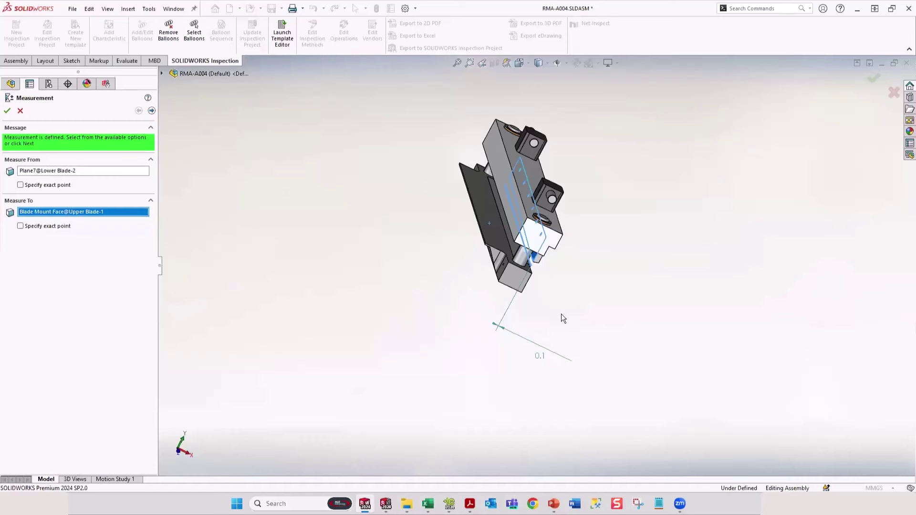
pyautogui.click(151, 111)
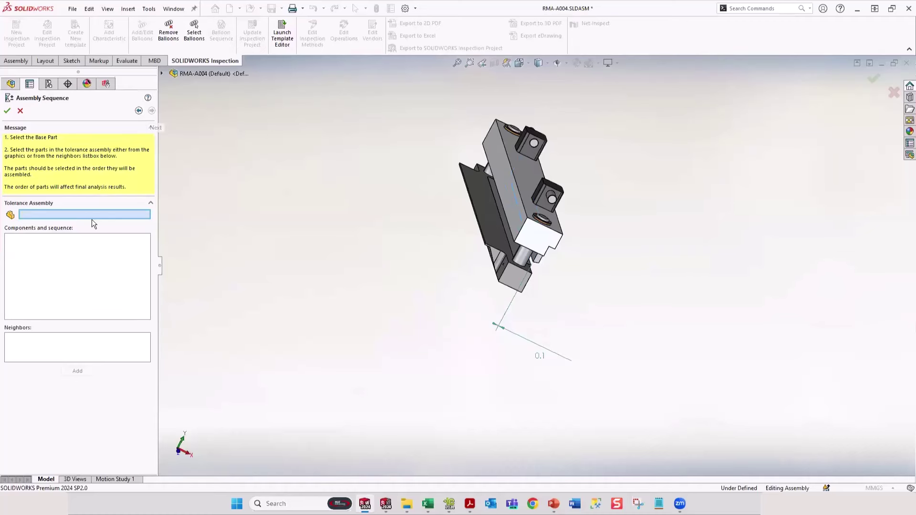
# Set the Lower Blade as base part and add the Lower Knife Block and Guide Pin-1 to the assembly sequence
pyautogui.moveTo(350, 239); pyautogui.dragTo(430, 258, button='middle')
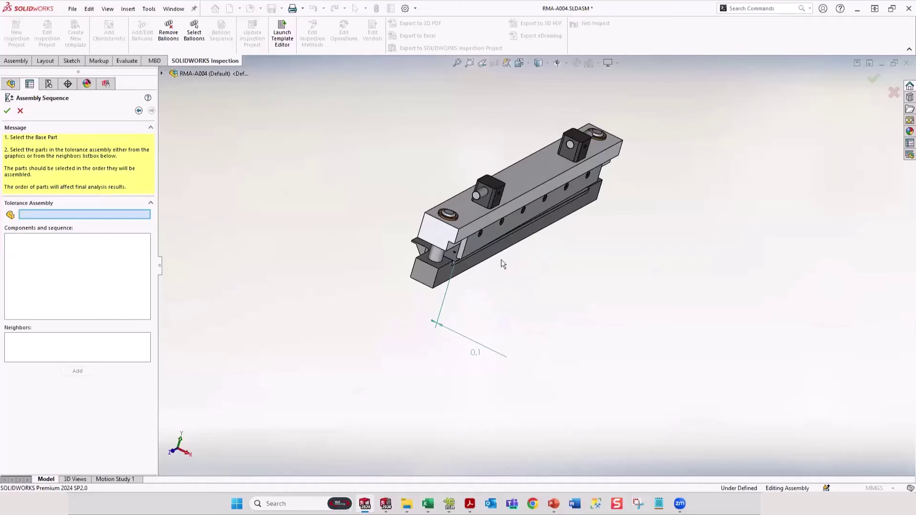
pyautogui.scroll(-8, 485, 263)
pyautogui.click(305, 264)
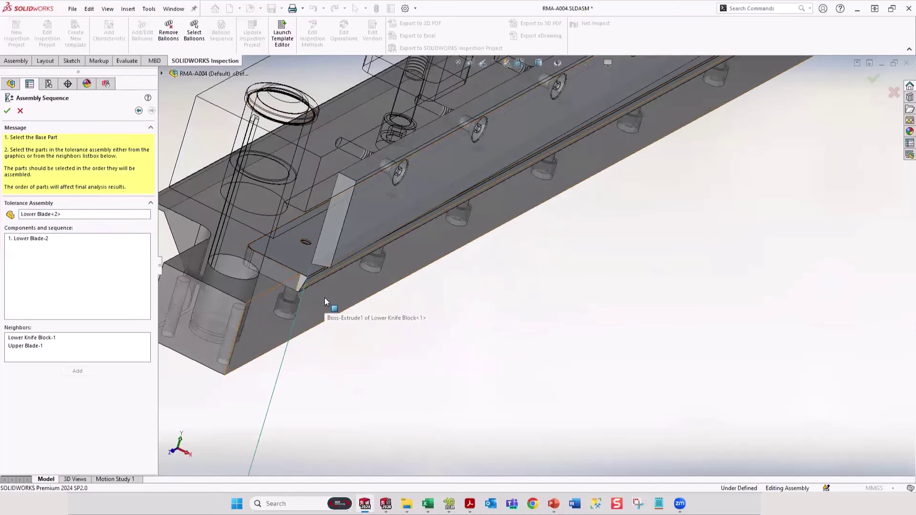
pyautogui.click(263, 316)
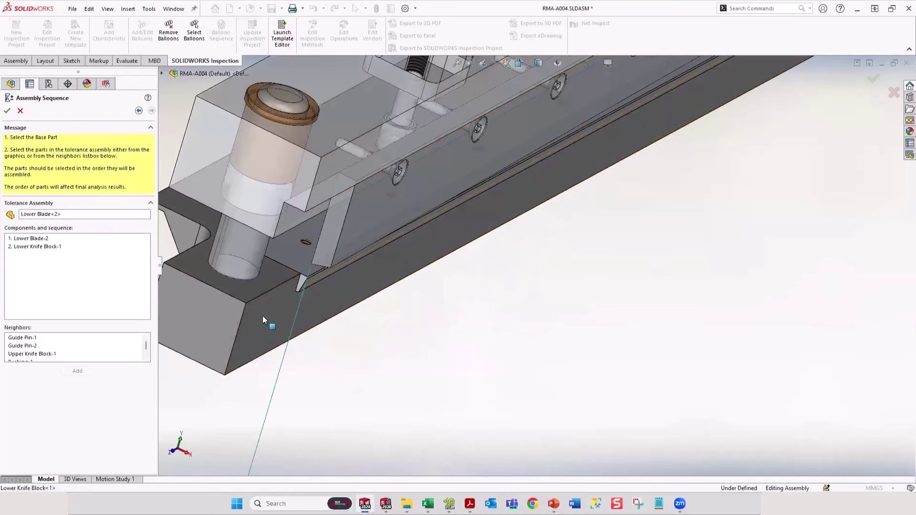
pyautogui.click(250, 257)
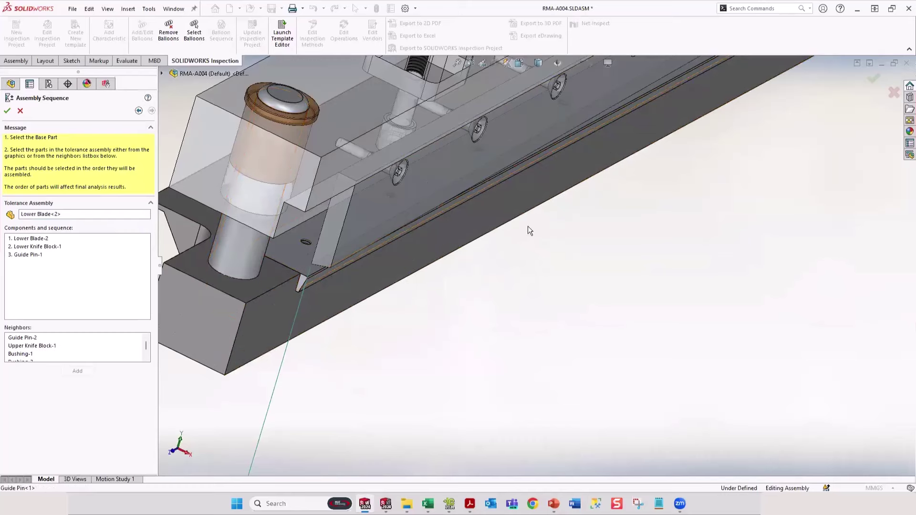
# Add Guide Pin-2, Bushing-2 and Bushing-1 to the assembly sequence, in that order
pyautogui.press('f')
pyautogui.scroll(-5, 637, 165)
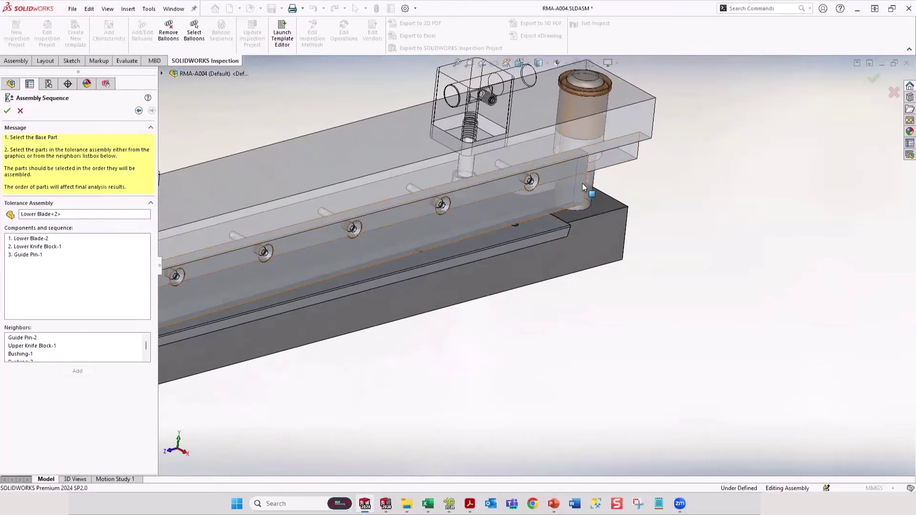
pyautogui.click(587, 181)
pyautogui.press('f')
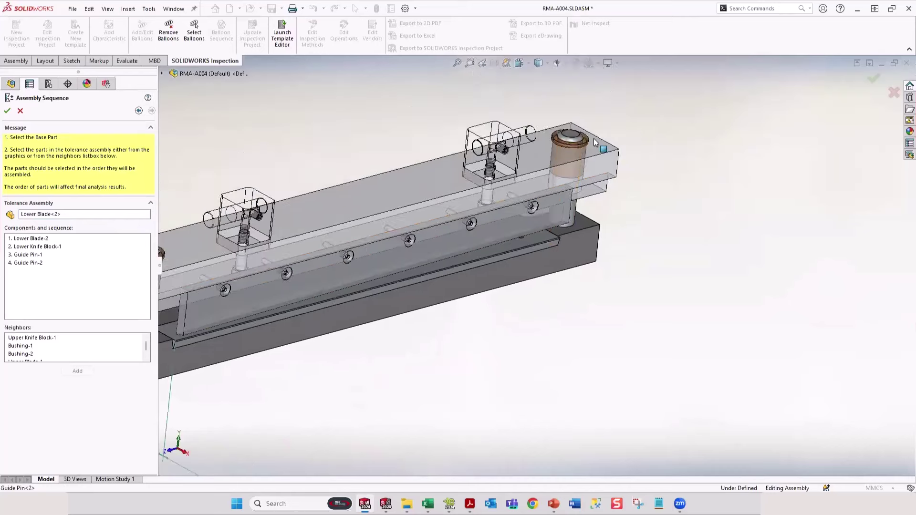
pyautogui.scroll(-5, 593, 143)
pyautogui.click(569, 167)
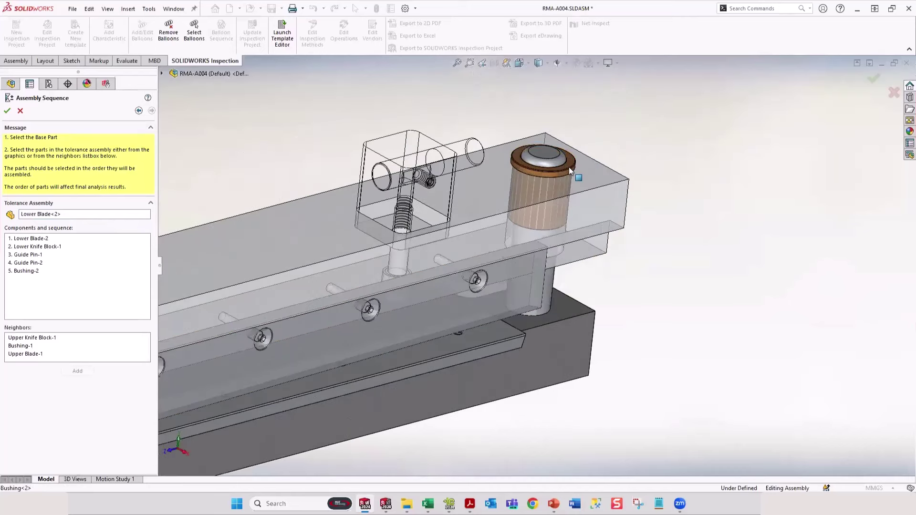
pyautogui.press('f')
pyautogui.click(191, 322)
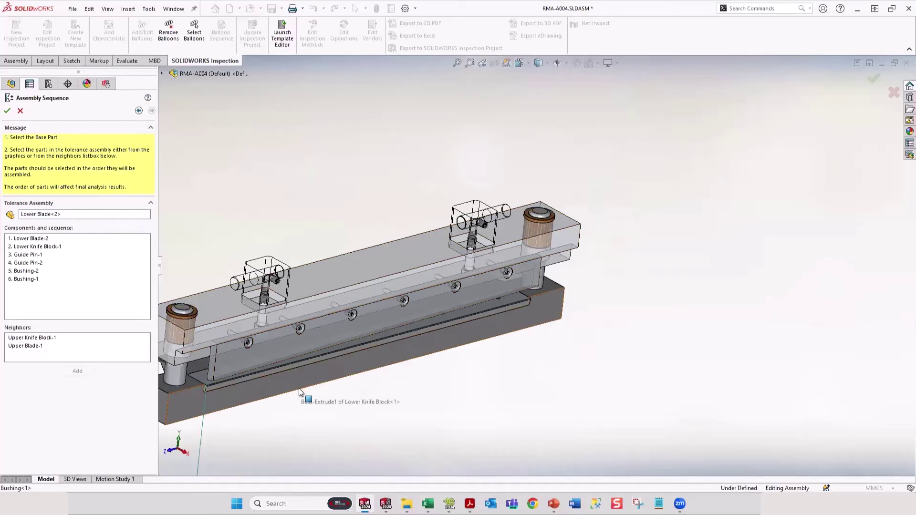
# Review the six sequenced components in order, from Lower Blade-2 to Bushing-1, by highlighting each in the model
pyautogui.scroll(-3, 219, 403)
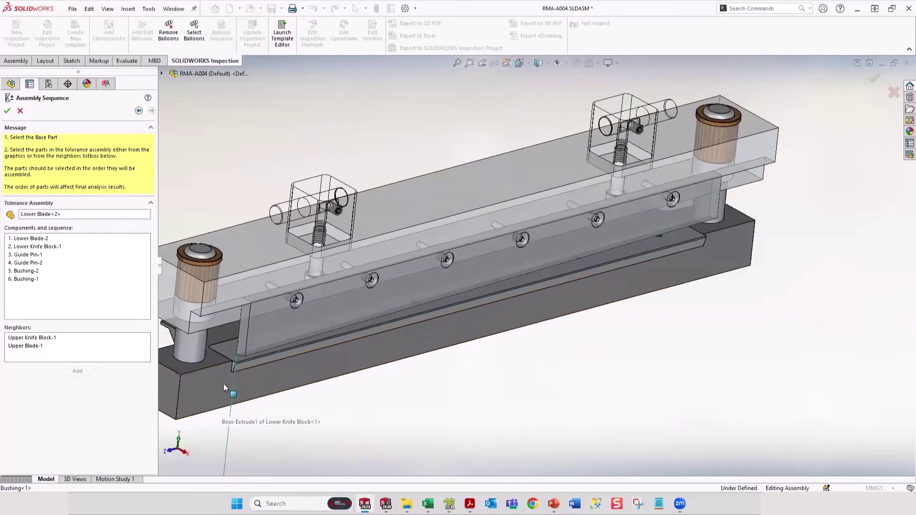
pyautogui.click(27, 239)
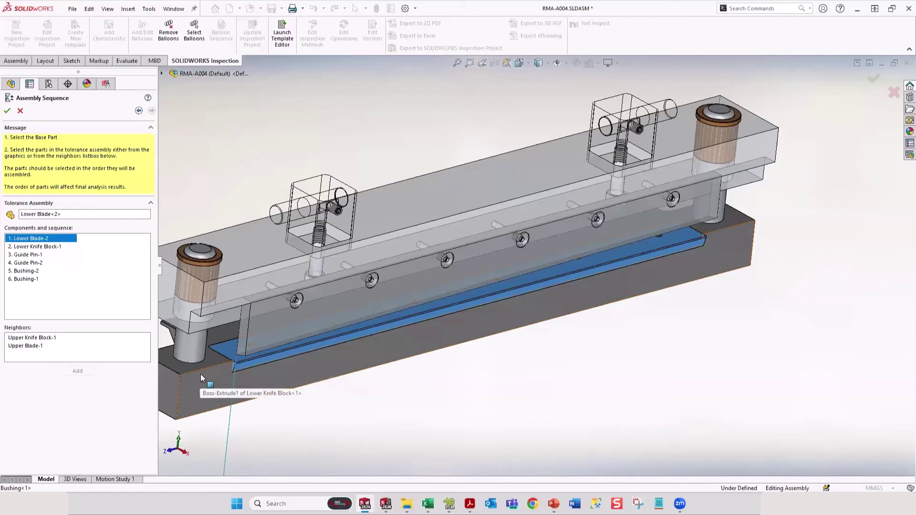
pyautogui.click(47, 246)
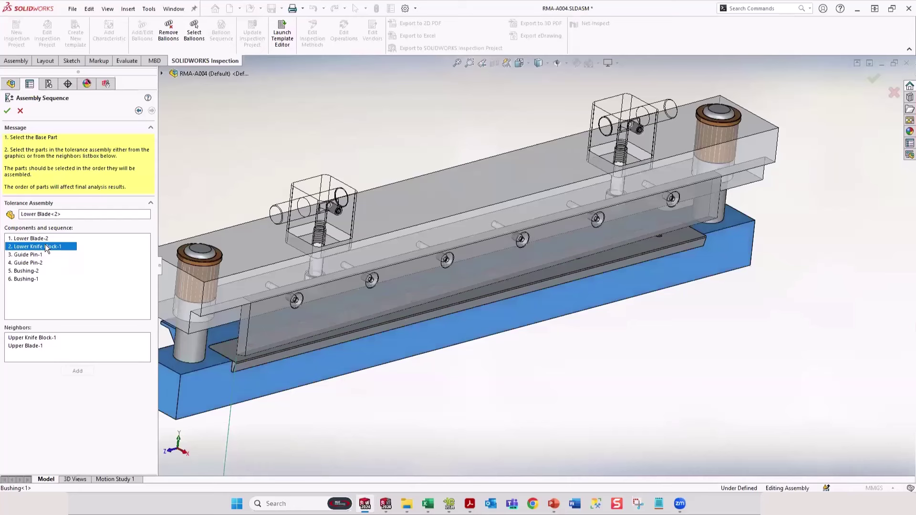
pyautogui.click(30, 256)
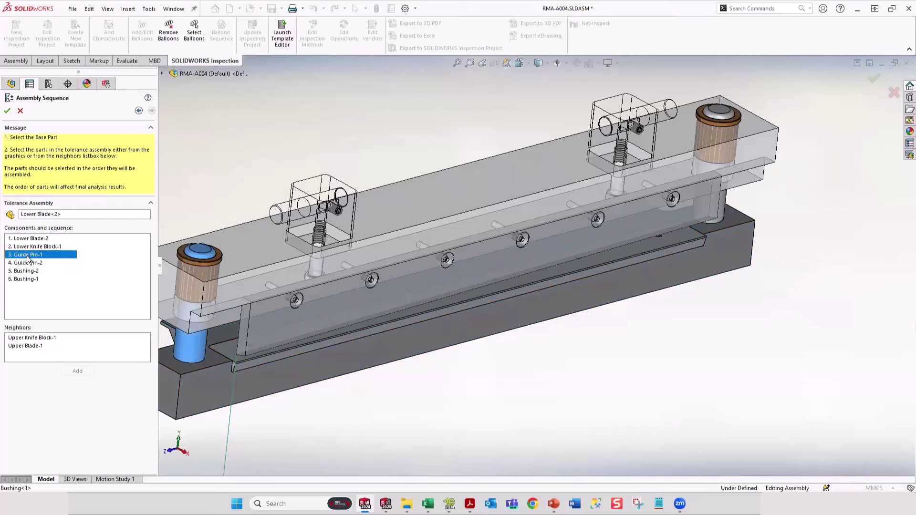
pyautogui.click(30, 263)
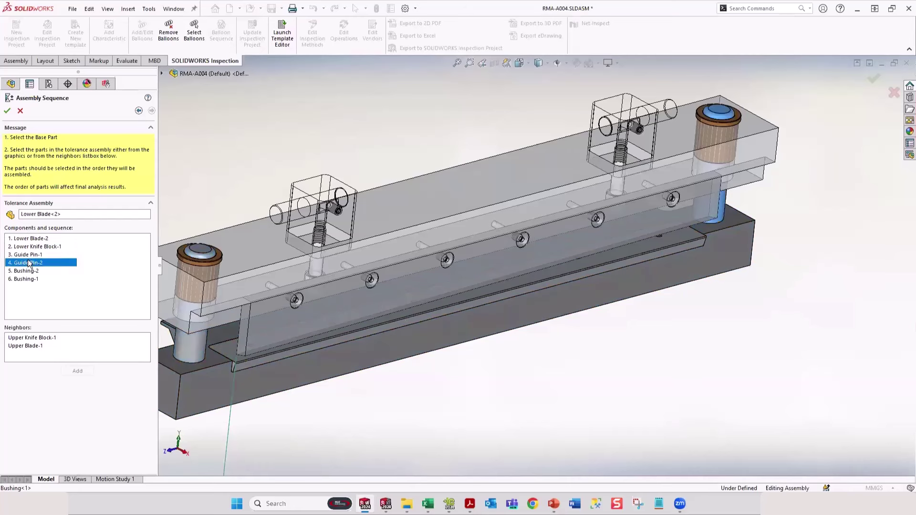
pyautogui.click(26, 272)
pyautogui.click(26, 279)
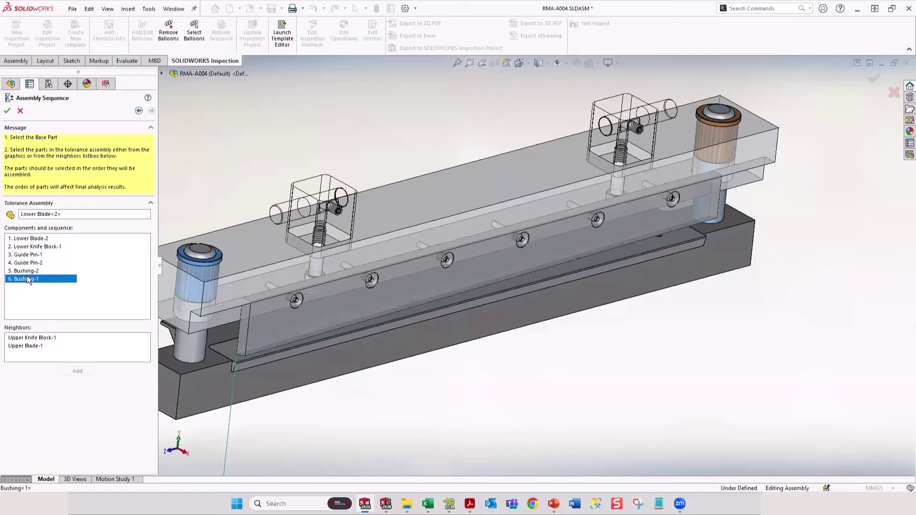
# Add the Upper Knife Block and the Upper Blade to complete the assembly sequence and proceed to the assembly constraints
pyautogui.click(28, 303)
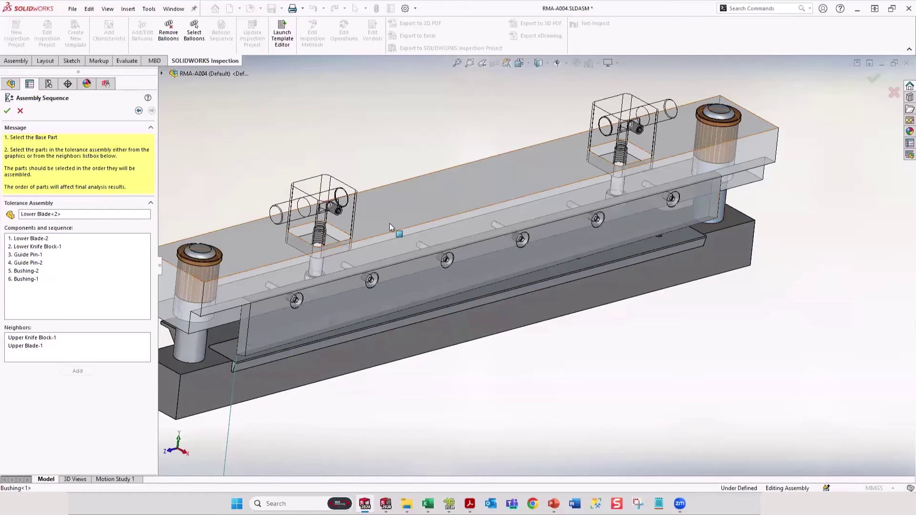
pyautogui.click(399, 210)
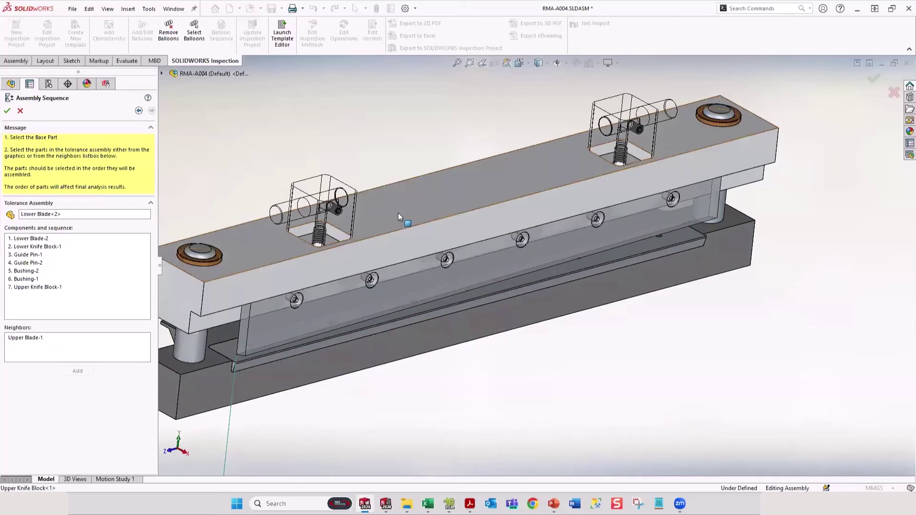
pyautogui.click(345, 313)
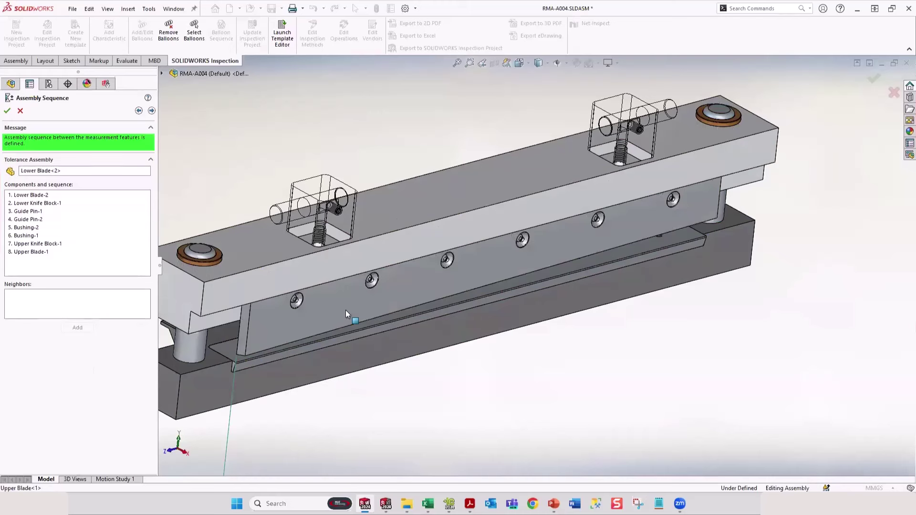
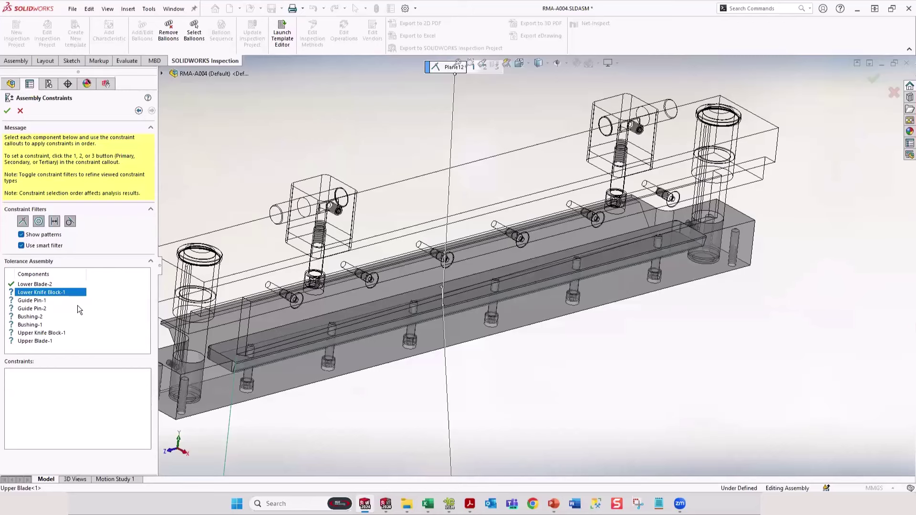
# Constrain the Lower Knife Block to the Lower Blade with Plane11 as primary and Plane12 as secondary constraint
pyautogui.scroll(4, 521, 286)
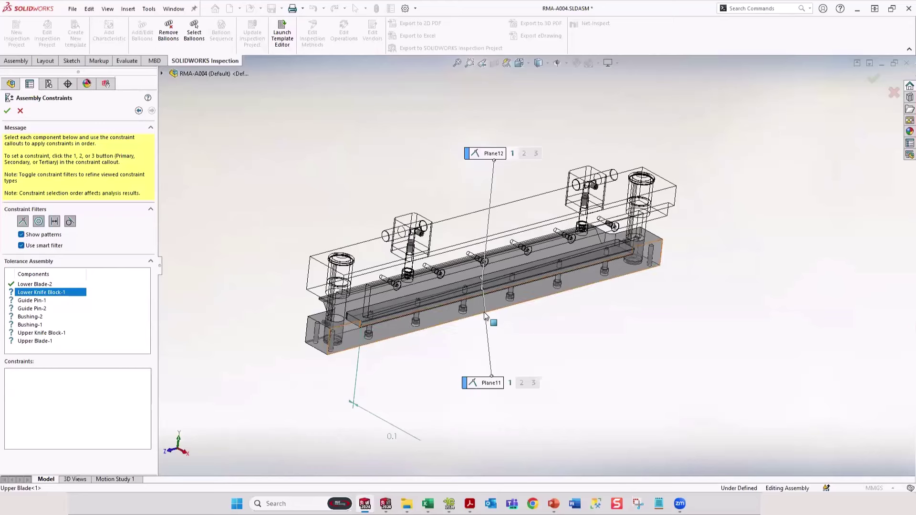
pyautogui.scroll(-3, 486, 317)
pyautogui.click(41, 285)
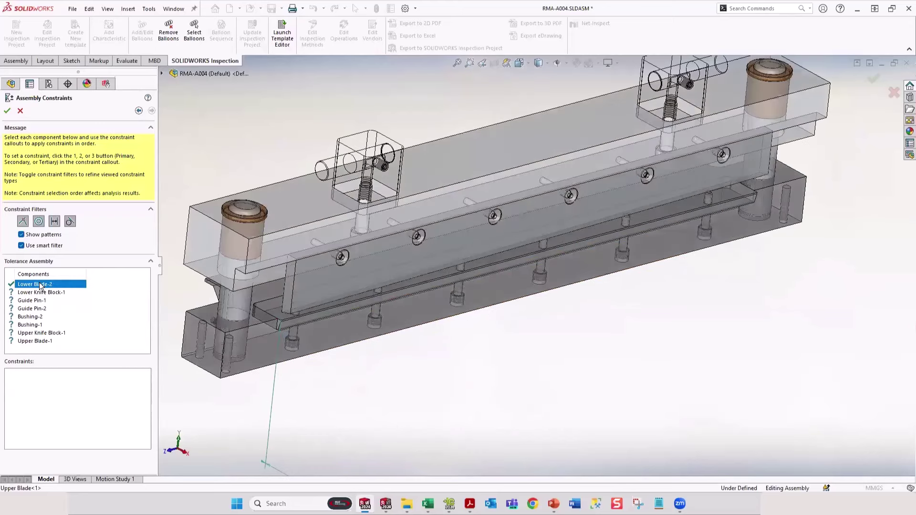
pyautogui.click(41, 292)
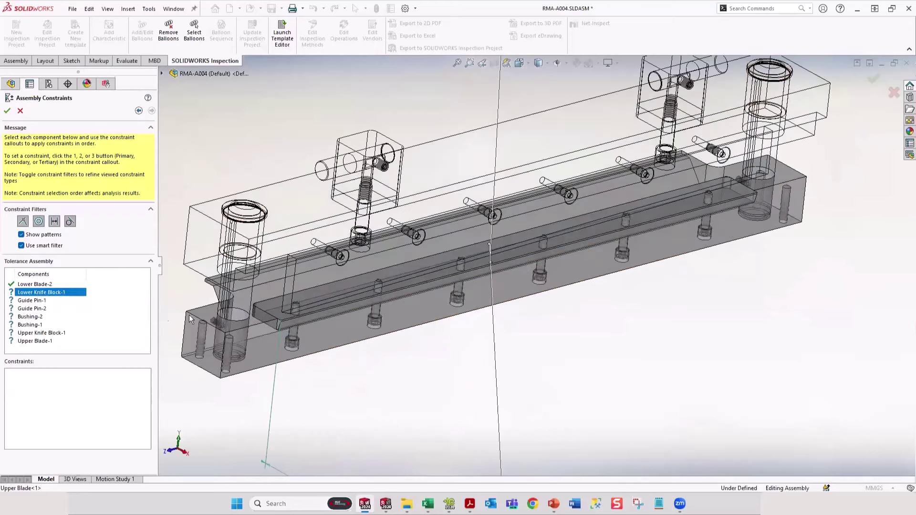
pyautogui.scroll(3, 390, 313)
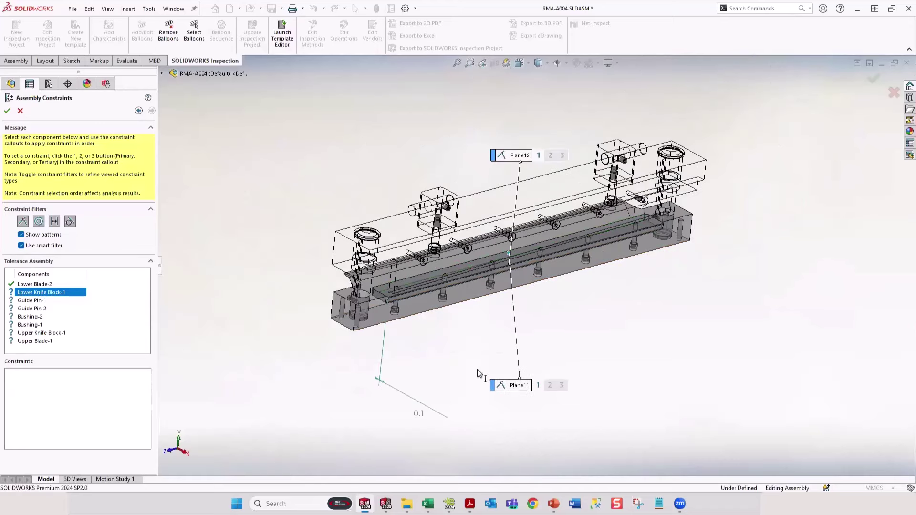
pyautogui.moveTo(517, 386); pyautogui.dragTo(449, 351)
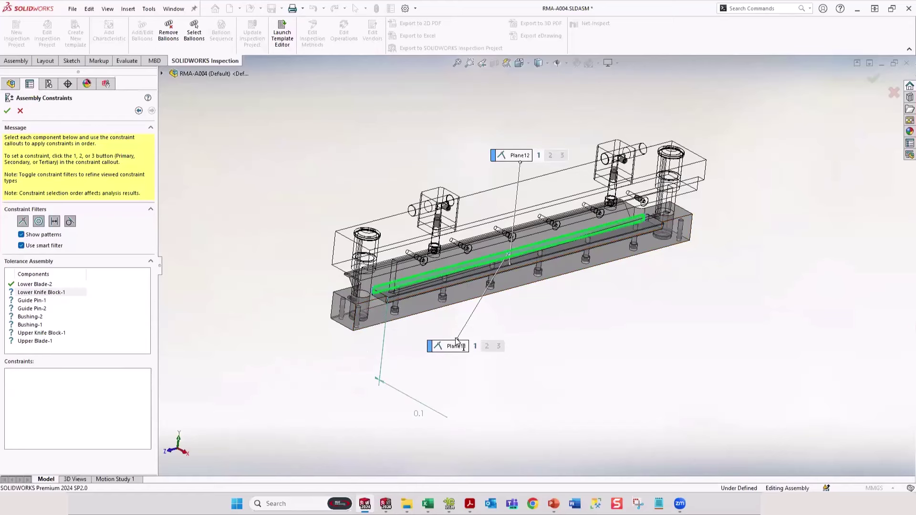
pyautogui.scroll(-5, 451, 350)
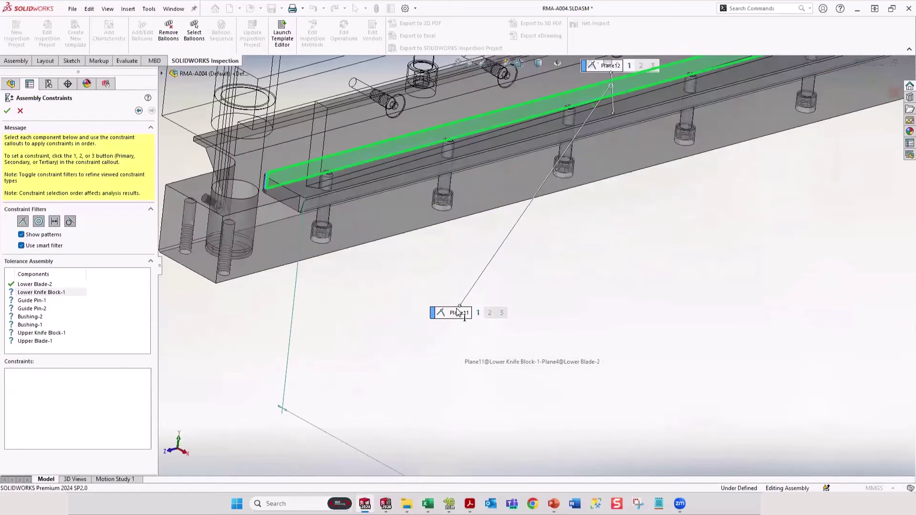
pyautogui.scroll(3, 458, 313)
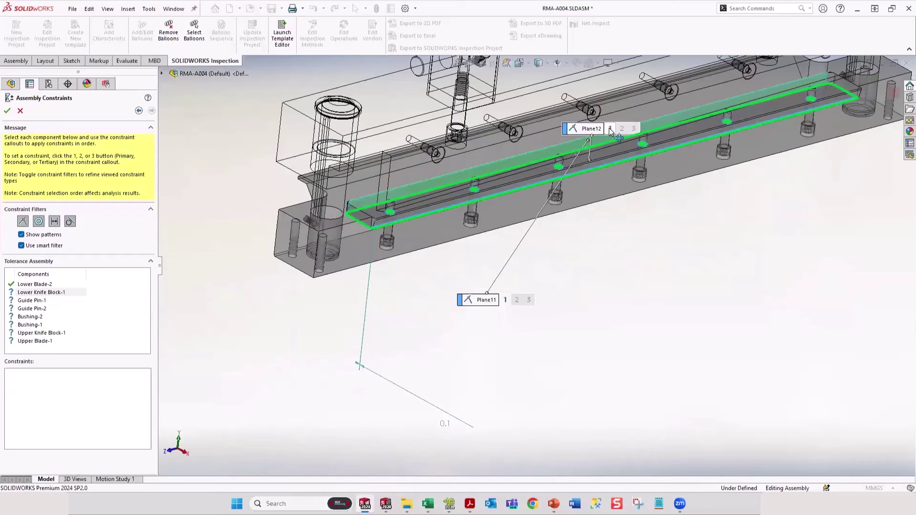
pyautogui.click(506, 300)
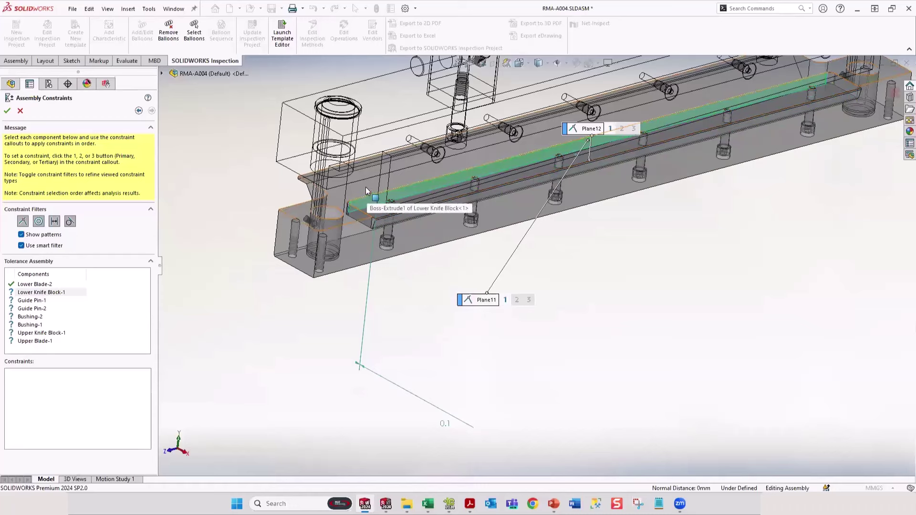
pyautogui.click(505, 301)
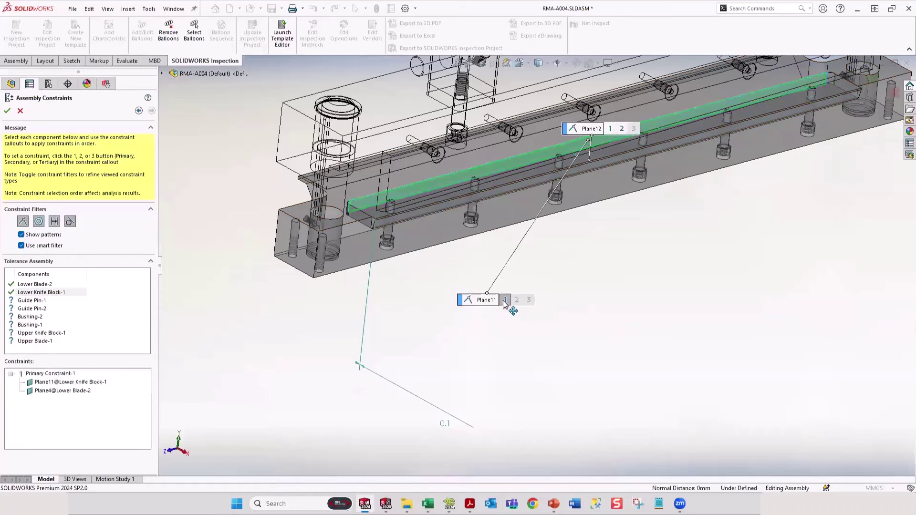
pyautogui.click(622, 129)
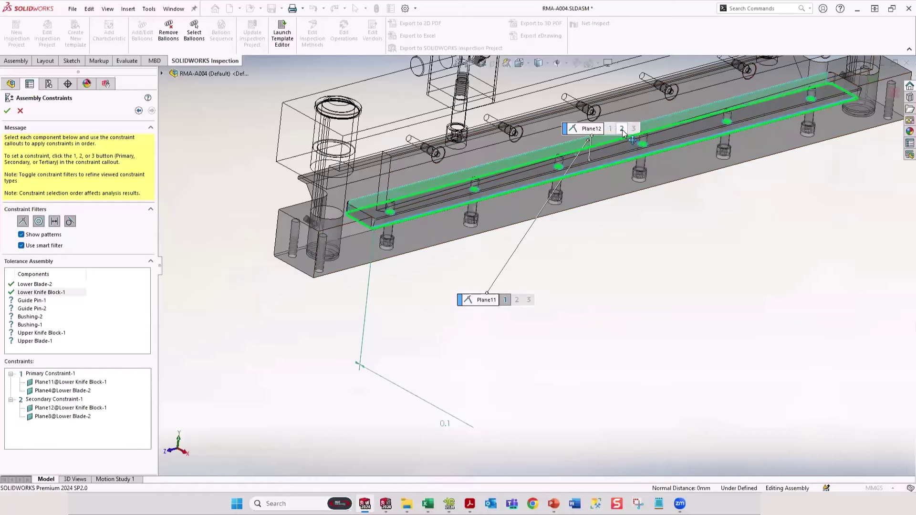
# Set the Boss1 fit in the Lower Knife Block holes as primary constraint for Guide Pin-1 and Guide Pin-2
pyautogui.click(34, 301)
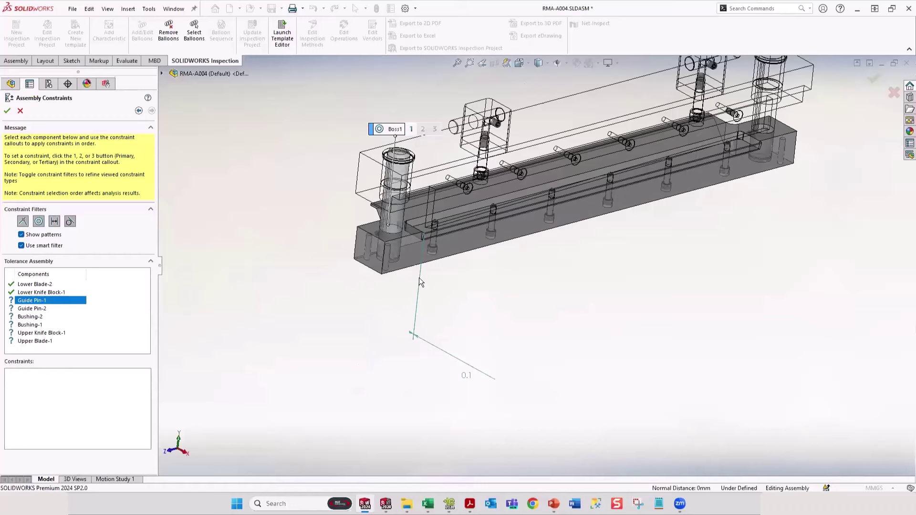
pyautogui.click(411, 129)
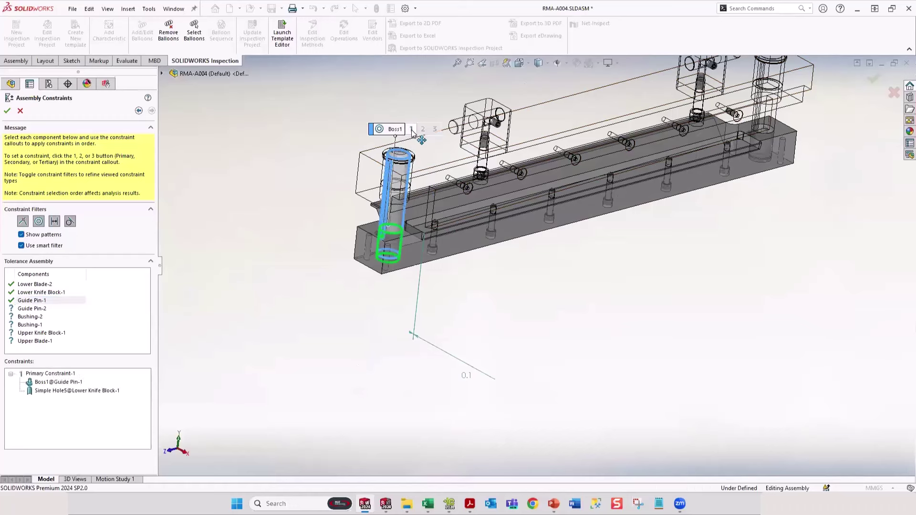
pyautogui.click(42, 309)
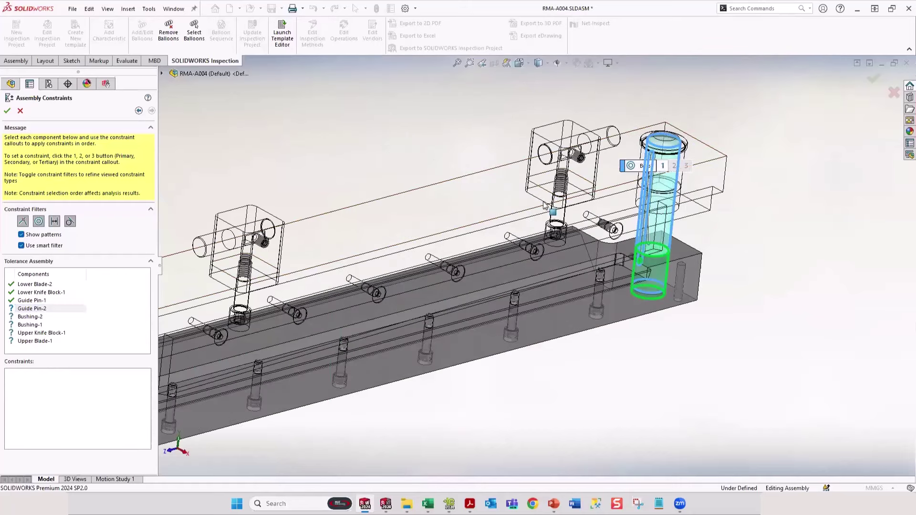
pyautogui.click(663, 167)
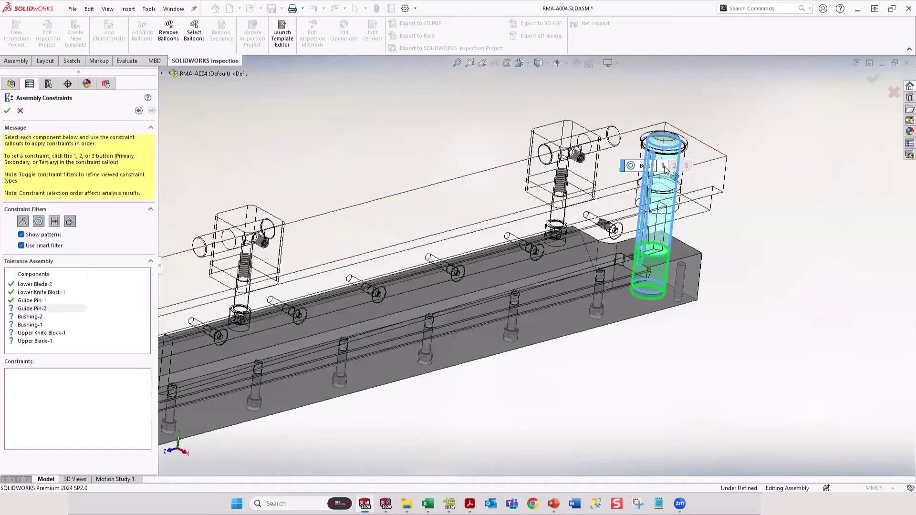
# Set Bushing OD as the primary constraint of Bushing-2 and Bushing-1 on their guide pins
pyautogui.click(36, 319)
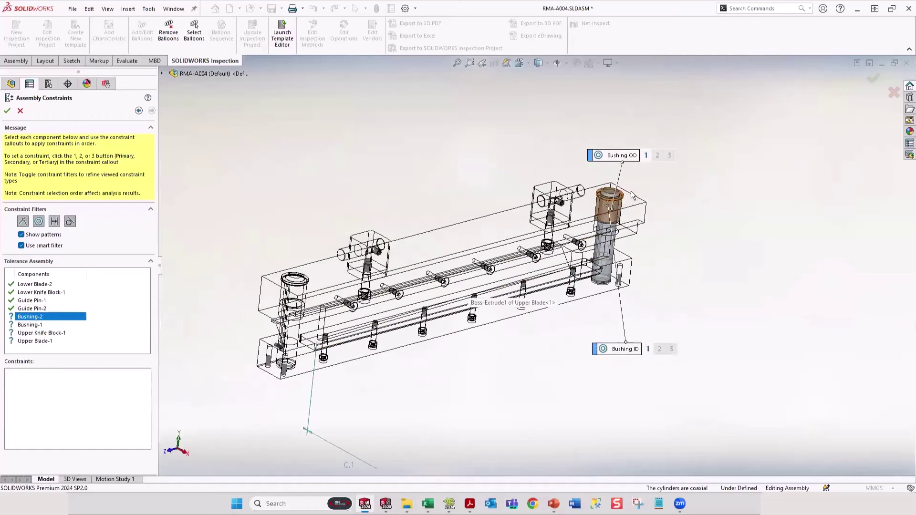
pyautogui.click(647, 155)
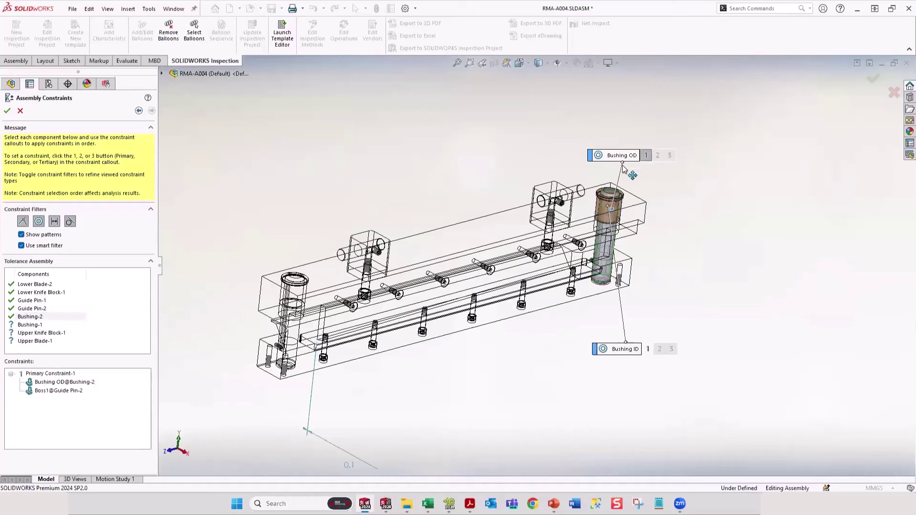
pyautogui.click(30, 325)
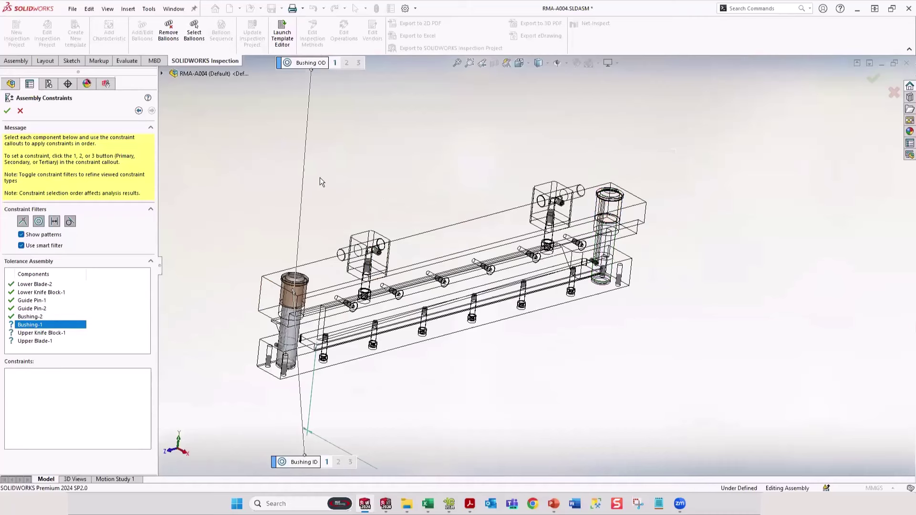
pyautogui.click(334, 63)
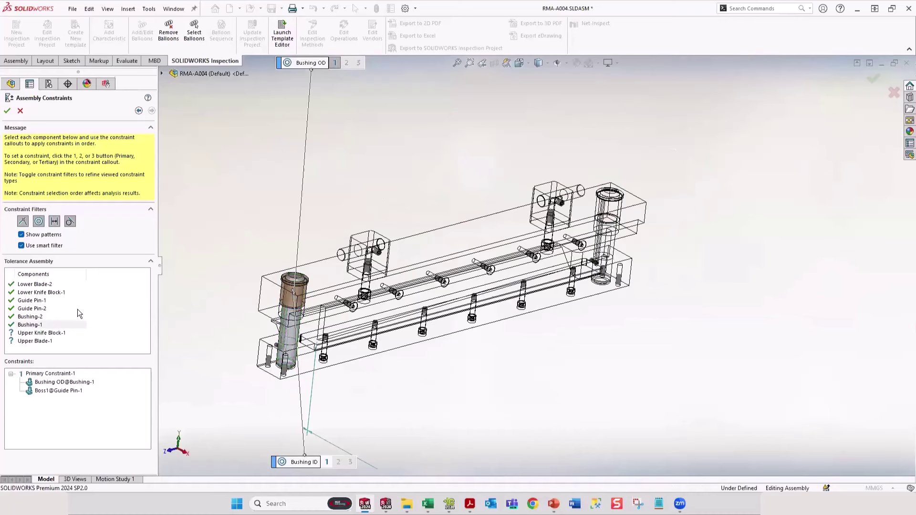
# Set the Upper Knife Block's Simple Hole1 on the Bushing ID of Bushing-1 as its primary constraint
pyautogui.click(53, 333)
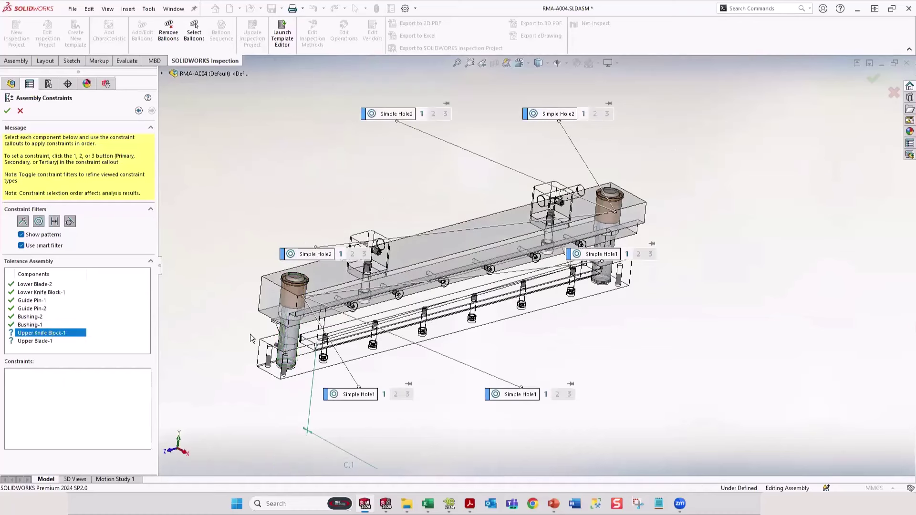
pyautogui.click(546, 394)
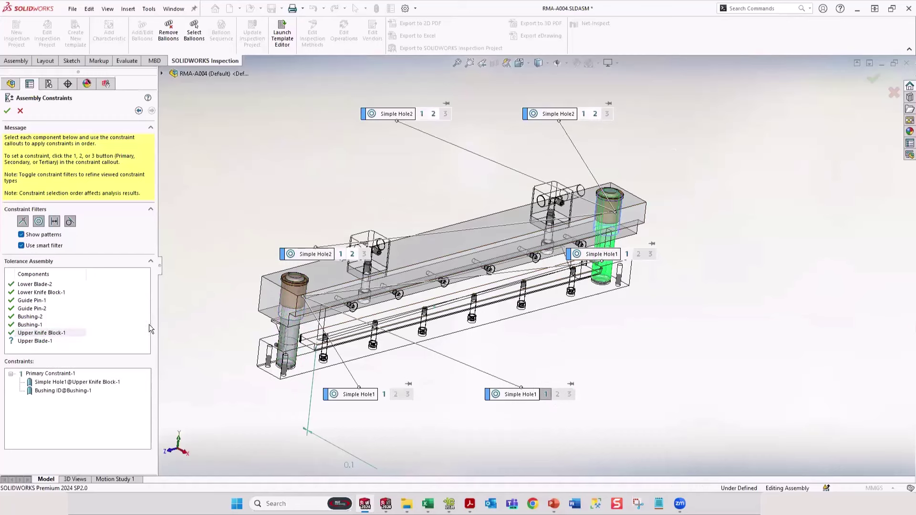
# Constrain the Upper Blade to the Upper Knife Block with Blade Mount Face as primary and Blade Top Face as secondary constraint
pyautogui.click(40, 341)
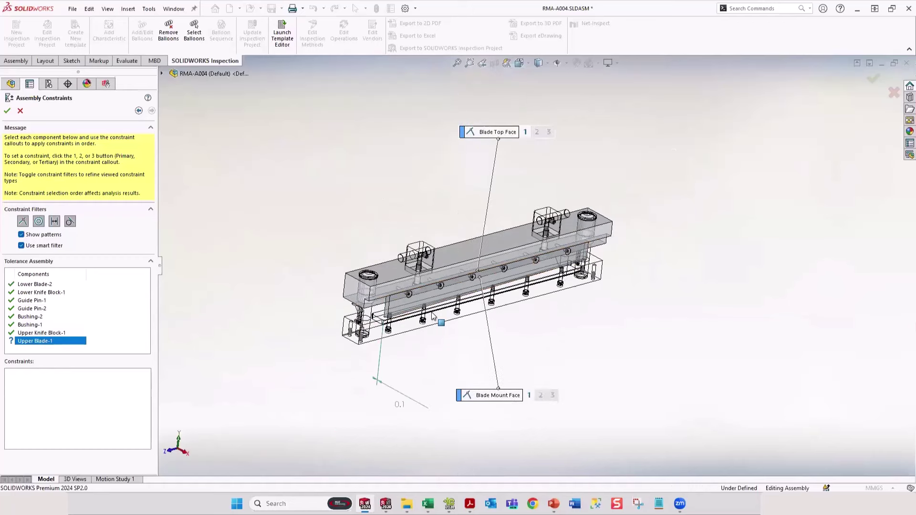
pyautogui.scroll(-3, 492, 167)
pyautogui.scroll(1, 492, 157)
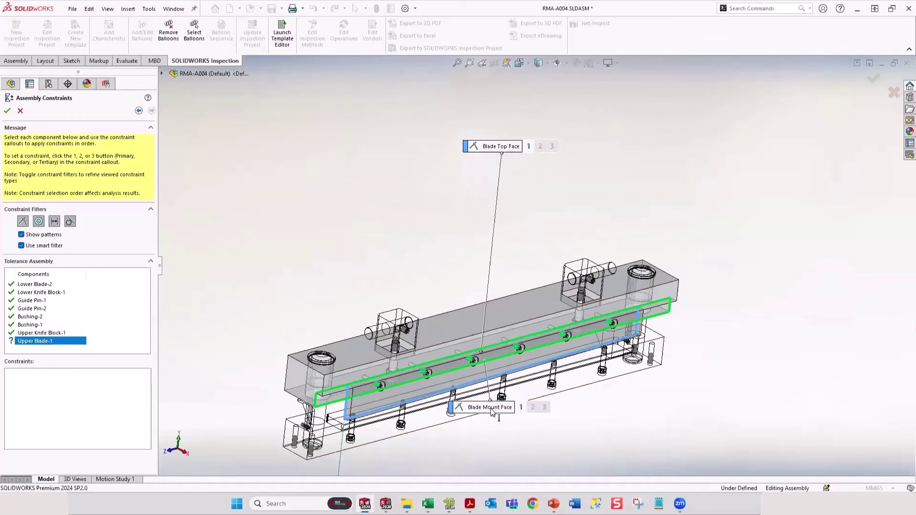
pyautogui.click(521, 408)
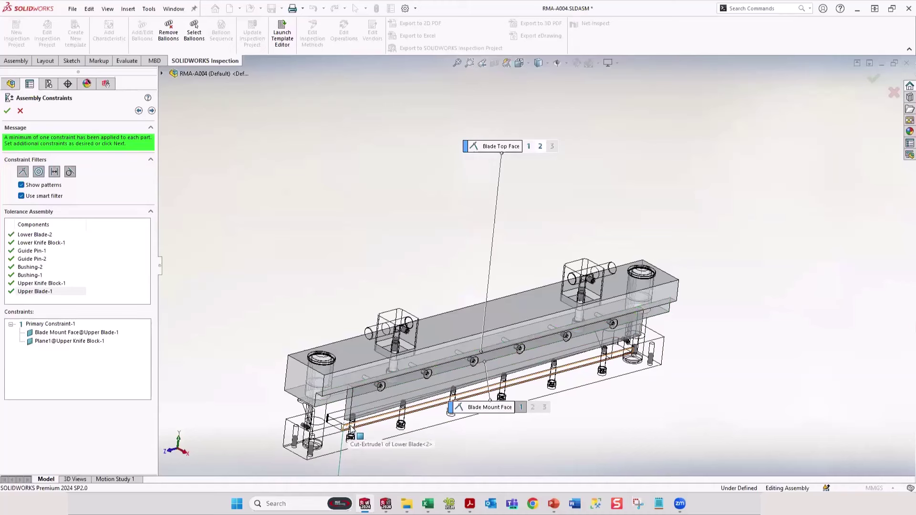
pyautogui.click(541, 147)
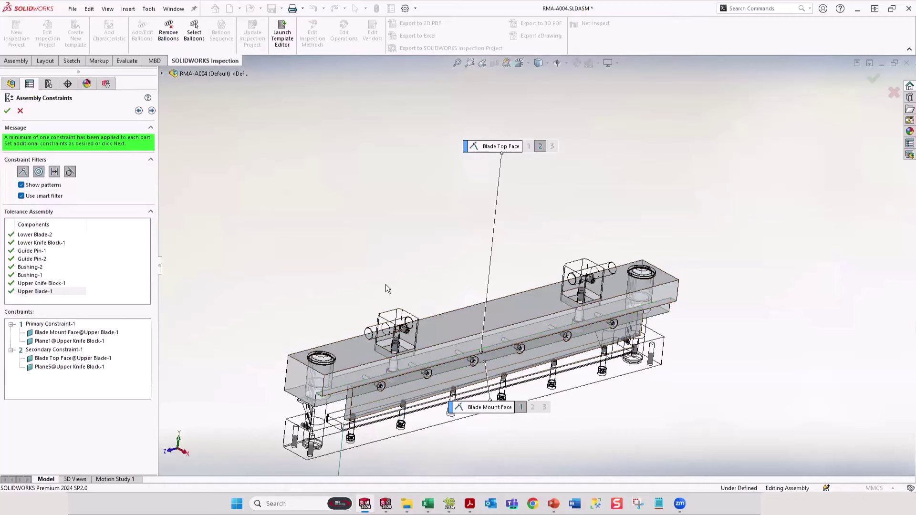
# Proceed to the analysis results and collapse all four contributor groups
pyautogui.scroll(-2, 385, 437)
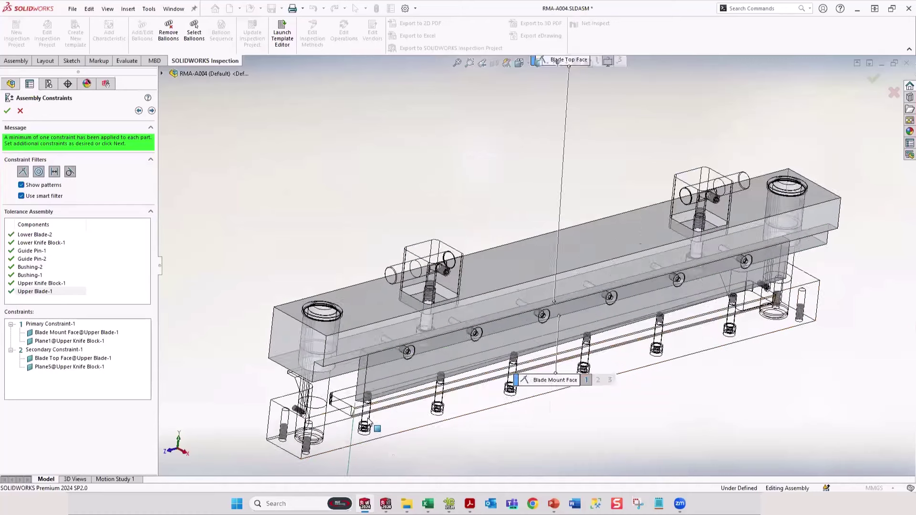
pyautogui.scroll(-3, 371, 423)
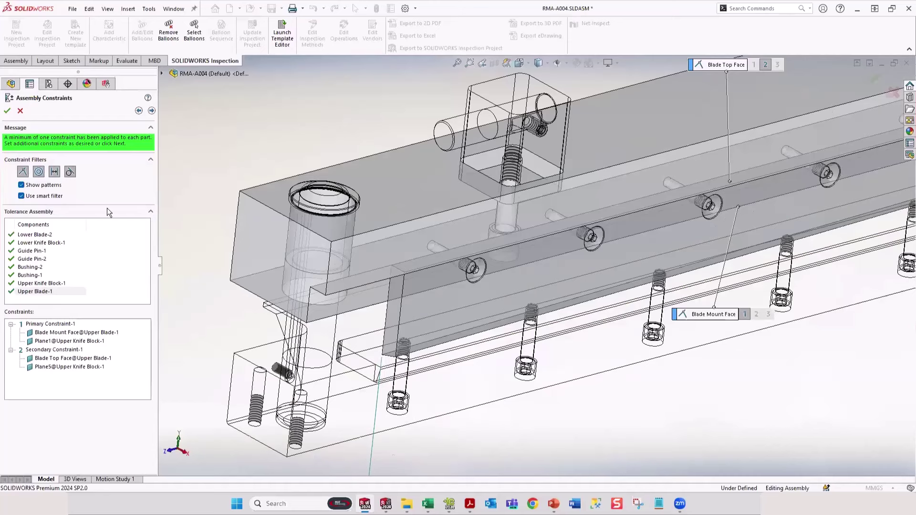
pyautogui.click(152, 112)
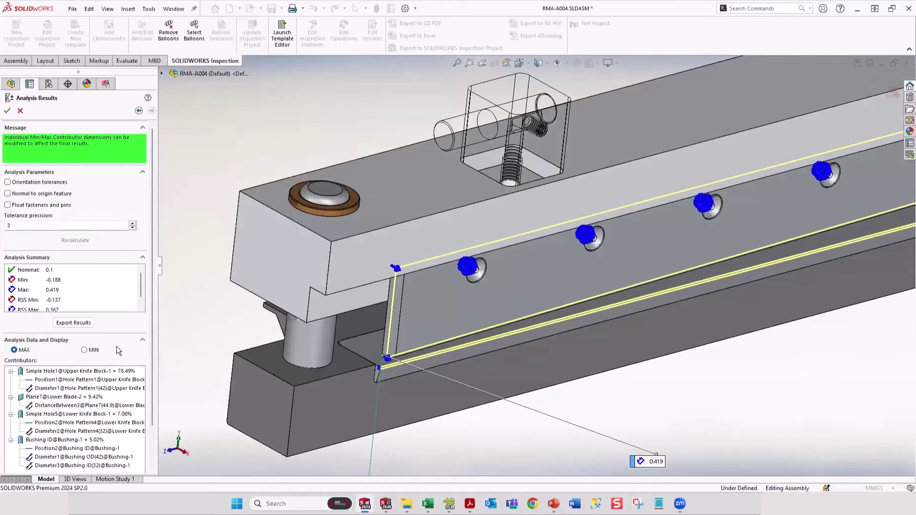
pyautogui.click(10, 372)
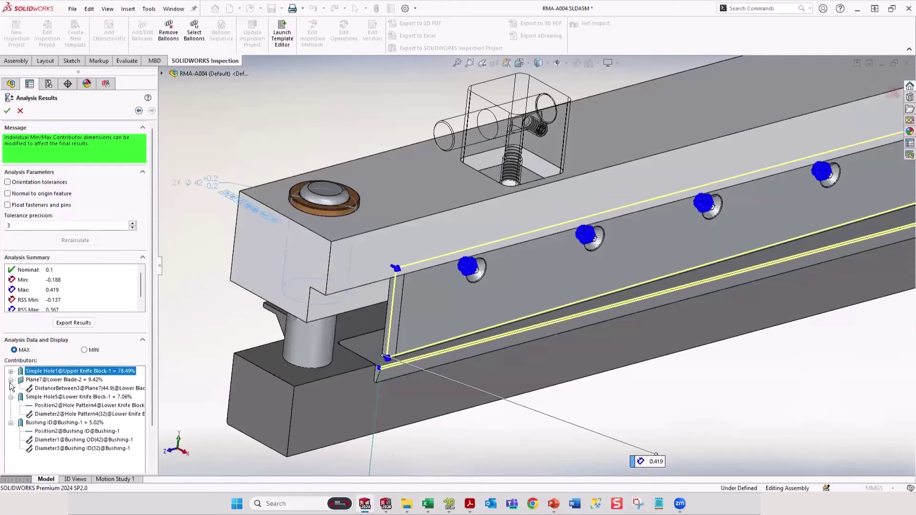
pyautogui.click(11, 380)
pyautogui.click(11, 388)
pyautogui.click(11, 397)
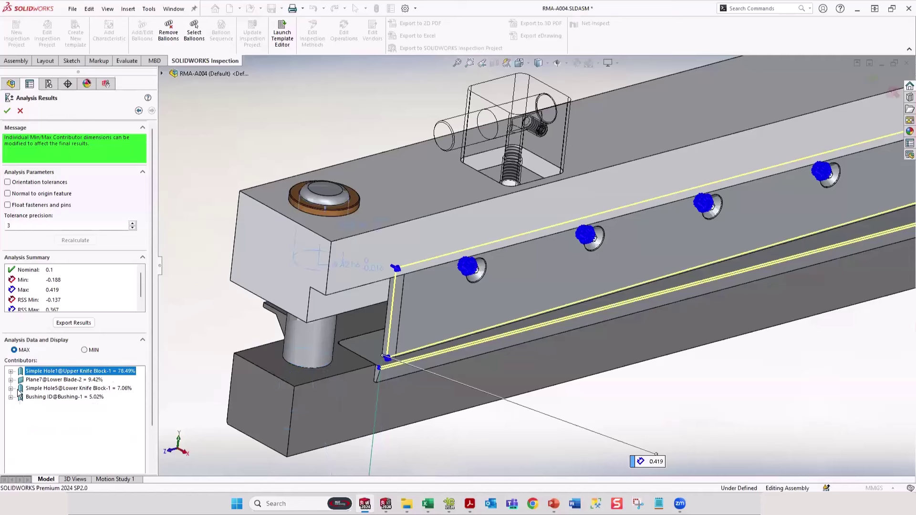
# Examine the Min and Max results in the analysis summary
pyautogui.click(25, 283)
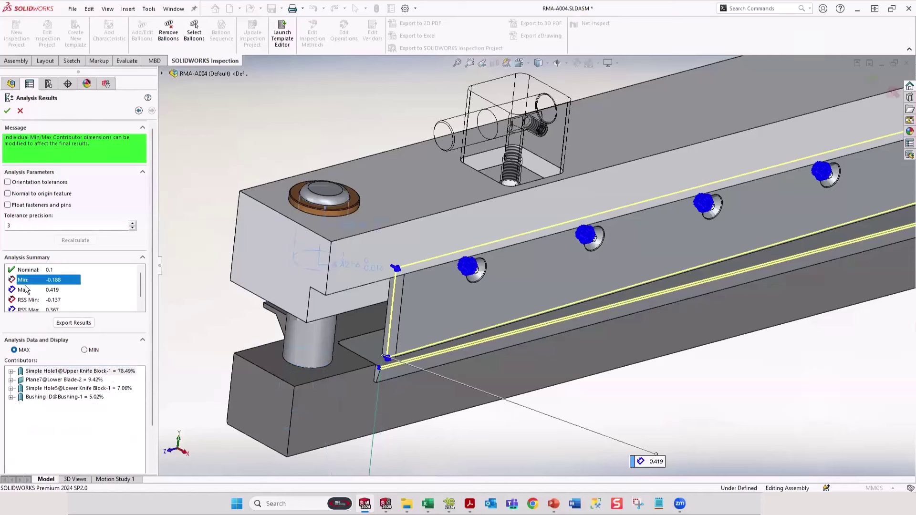
pyautogui.click(25, 291)
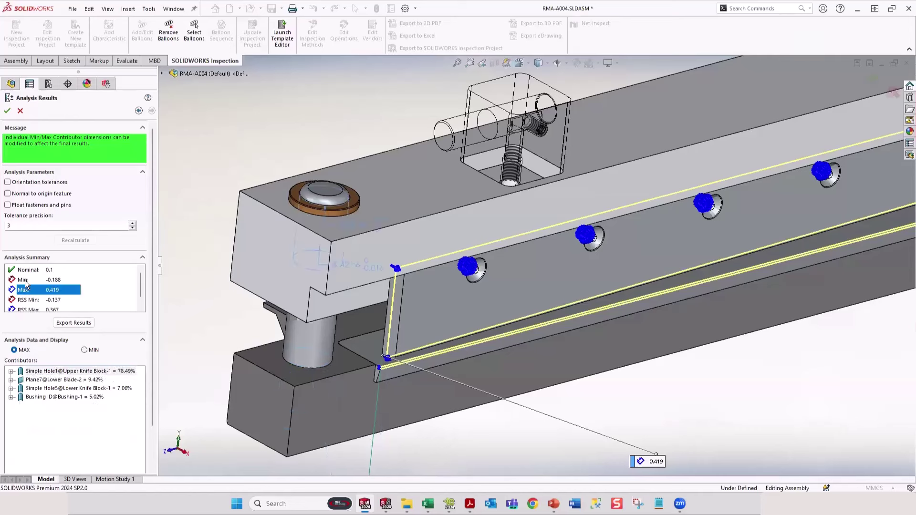
# Compare the Min and Max results and inspect the Lower Blade Plane7 and Upper Knife Block Simple Hole1 contributors
pyautogui.click(26, 282)
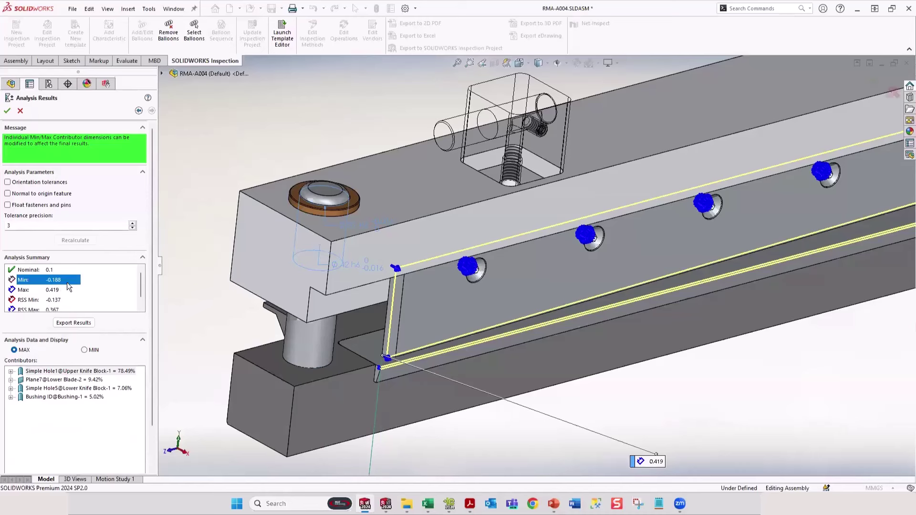
pyautogui.click(26, 292)
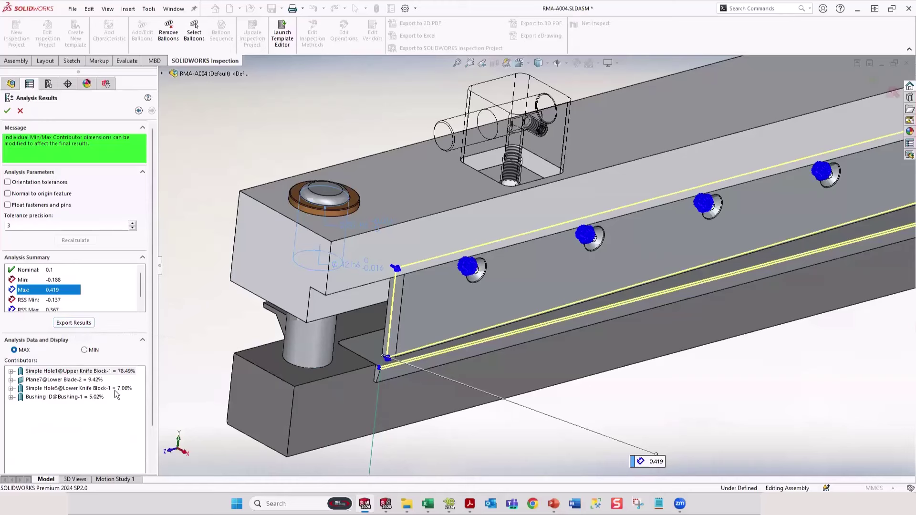
pyautogui.click(76, 380)
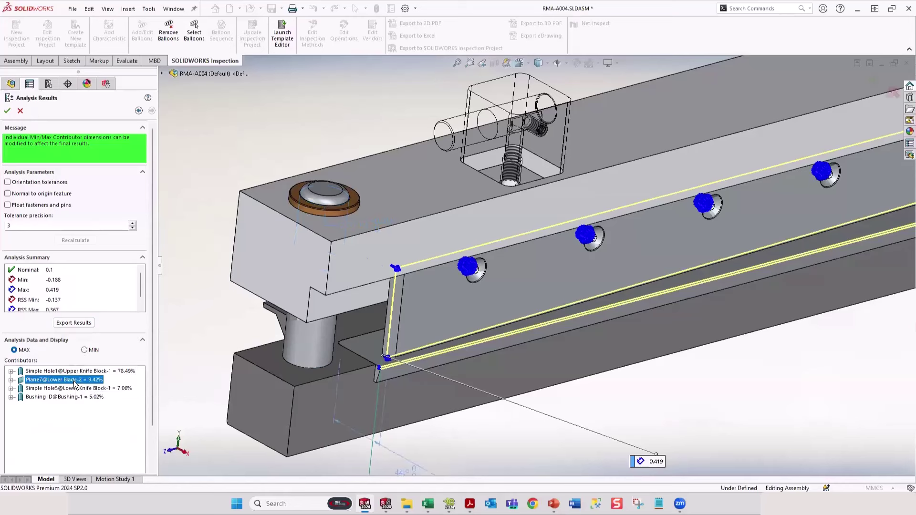
pyautogui.click(76, 372)
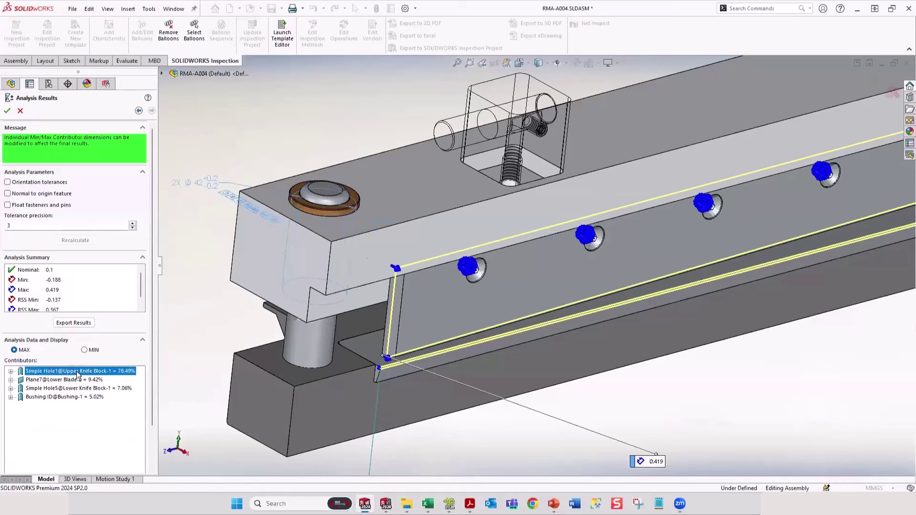
# Tighten the diameter tolerance of the Upper Knife Block's 42 mm hole pattern, under the Simple Hole1 contributor, to +0.1/-0.1 mm
pyautogui.click(10, 372)
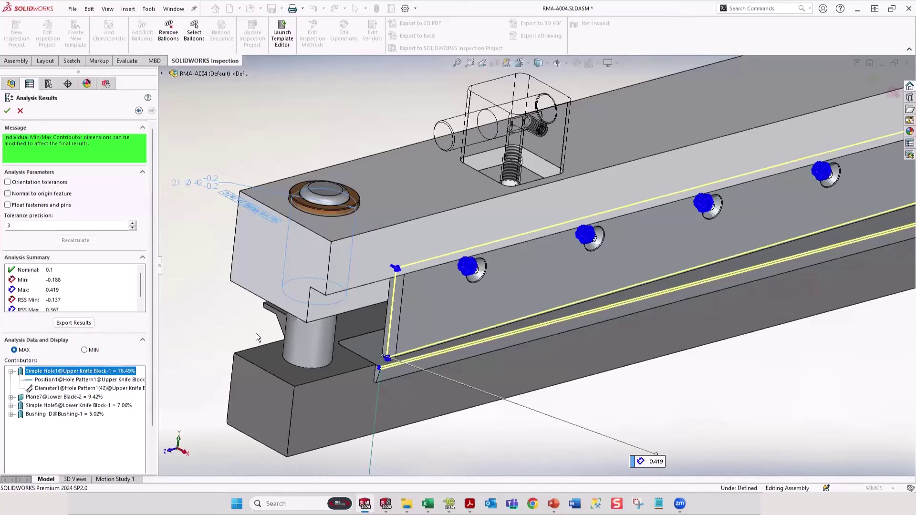
pyautogui.scroll(3, 334, 286)
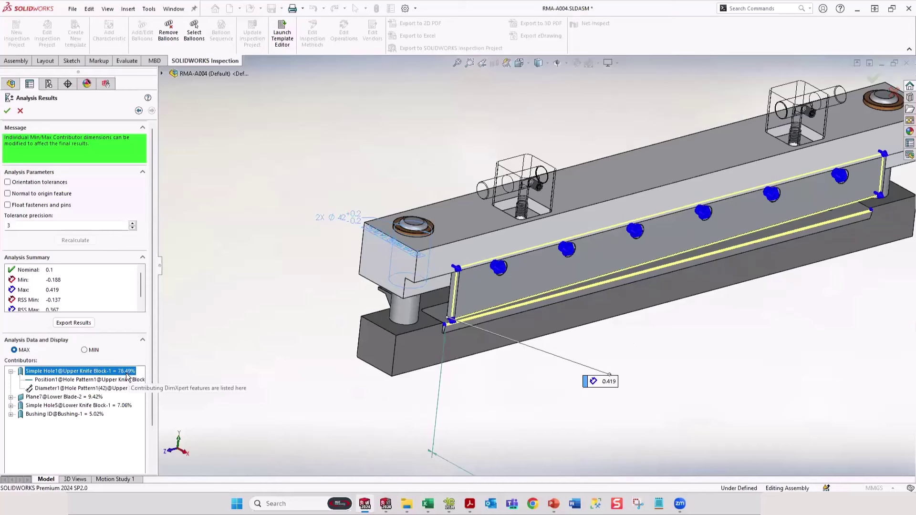
pyautogui.click(108, 383)
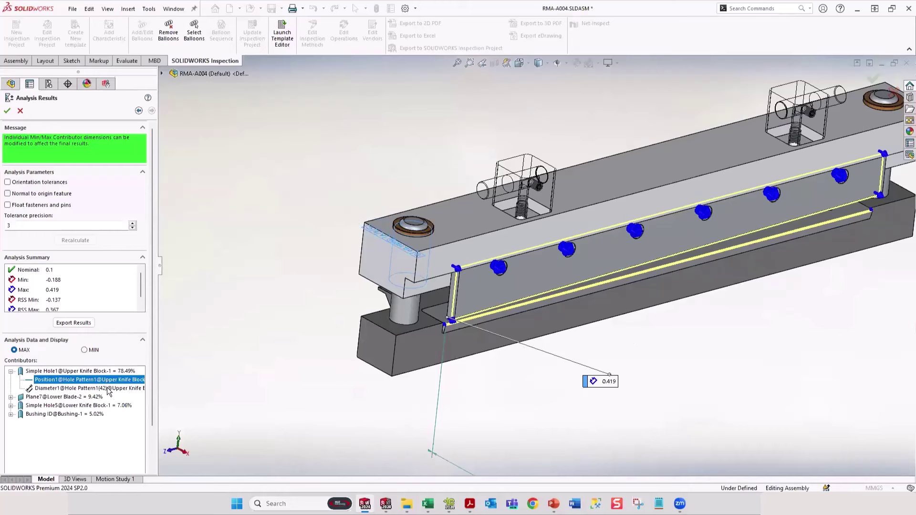
pyautogui.click(109, 388)
pyautogui.doubleClick(108, 388)
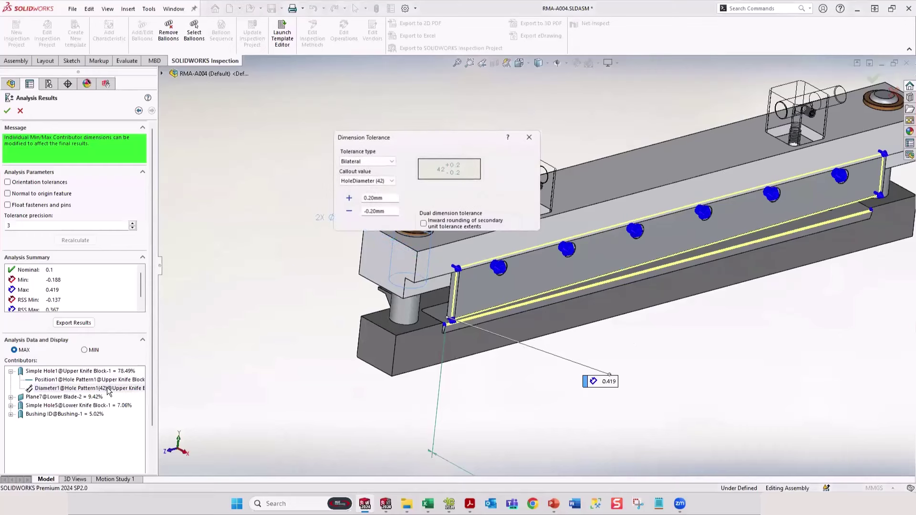
pyautogui.moveTo(388, 198); pyautogui.dragTo(329, 200)
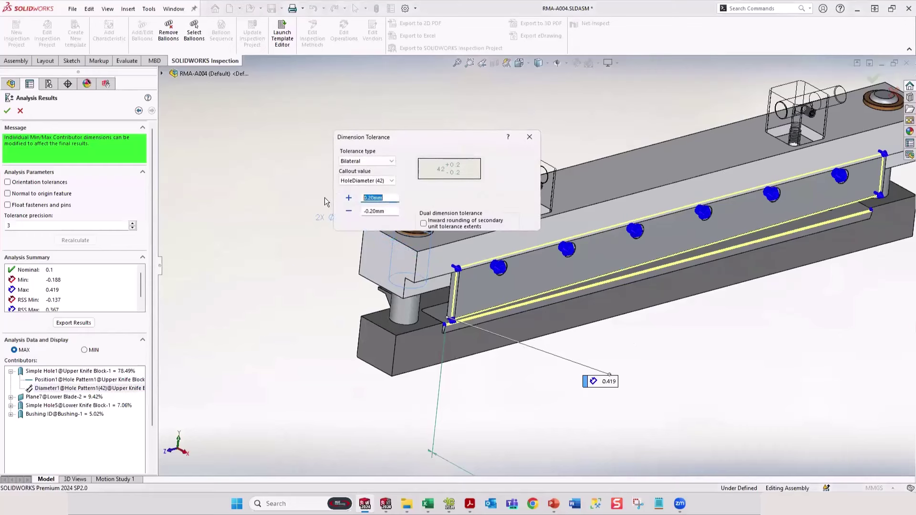
pyautogui.write('.1')
pyautogui.doubleClick(382, 211)
pyautogui.write('-.1')
pyautogui.press('Return')
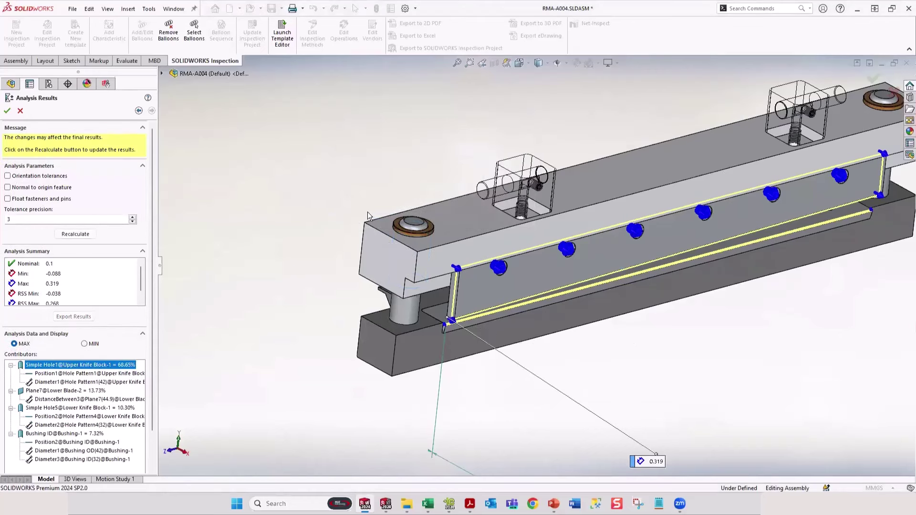
# Check the updated Min and Max gap results and accept the TolAnalyst study
pyautogui.click(52, 275)
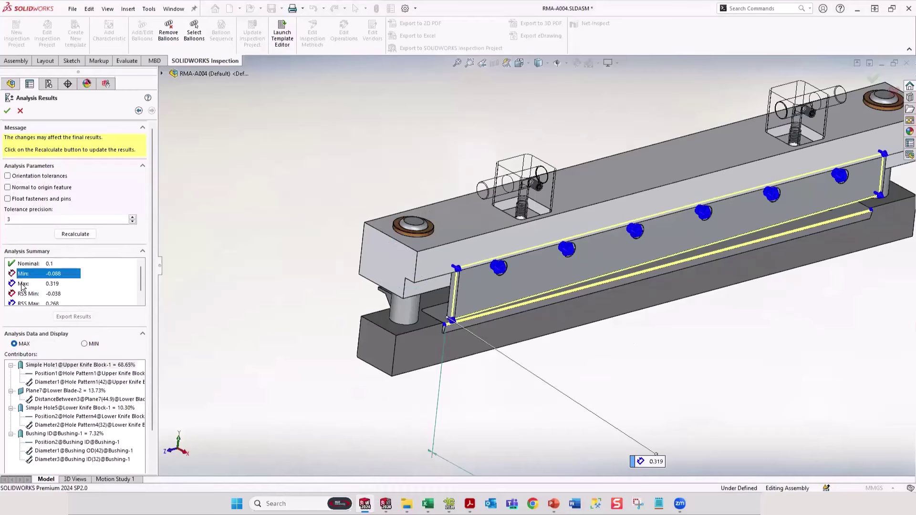
pyautogui.click(22, 284)
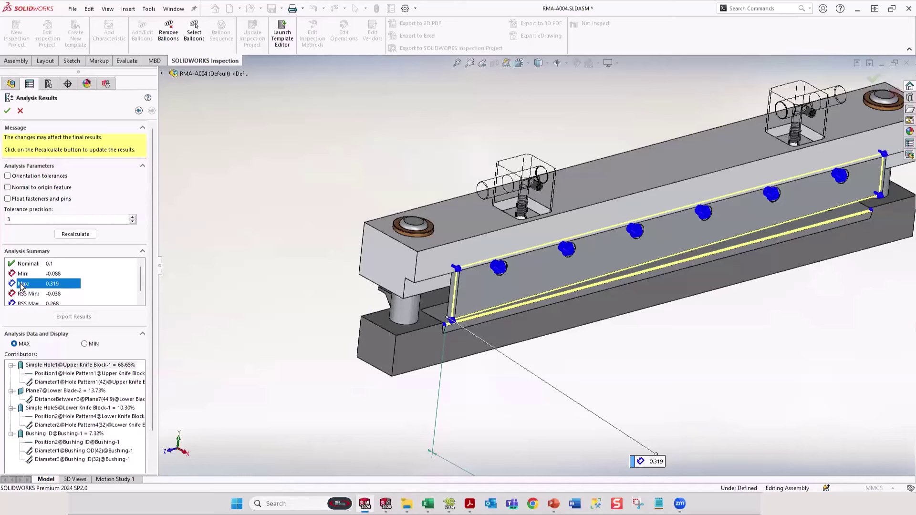
pyautogui.click(7, 111)
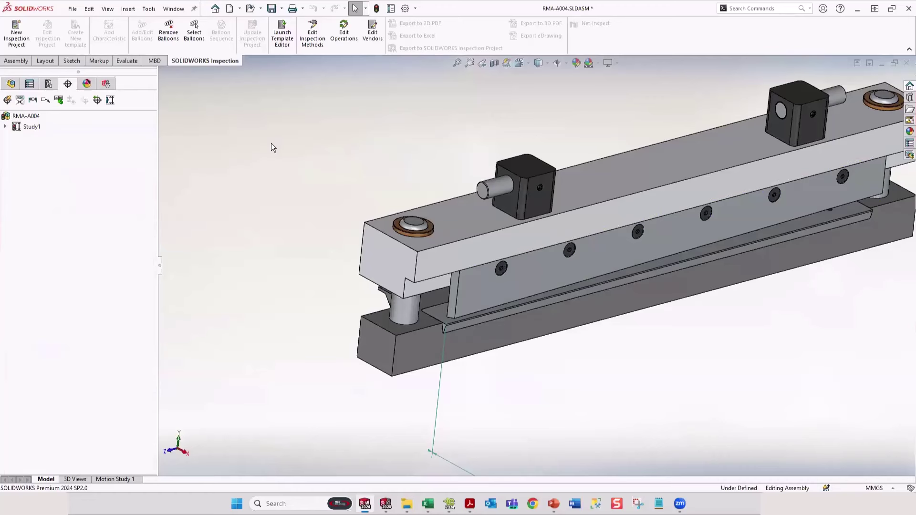
# Switch through the open documents to the Linear Actuator Assembly
pyautogui.hotkey('ctrl', 'Tab')
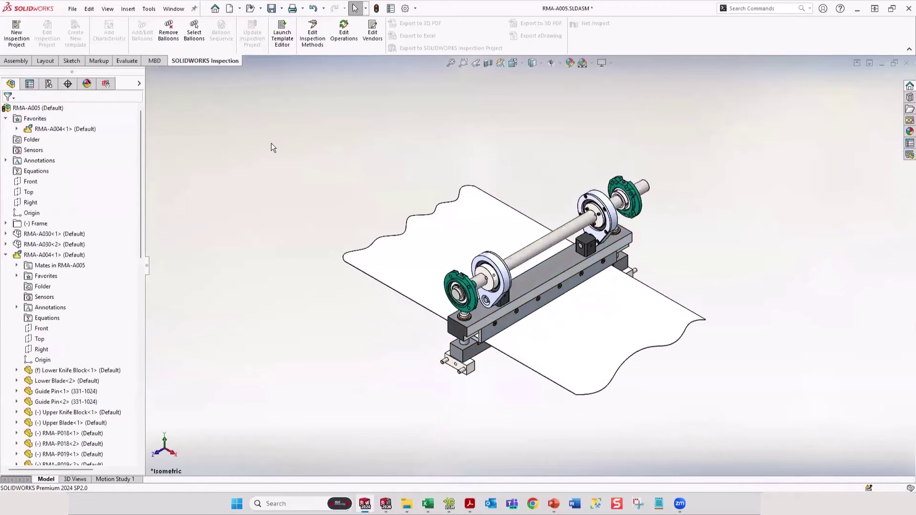
pyautogui.hotkey('ctrl', 'Tab')
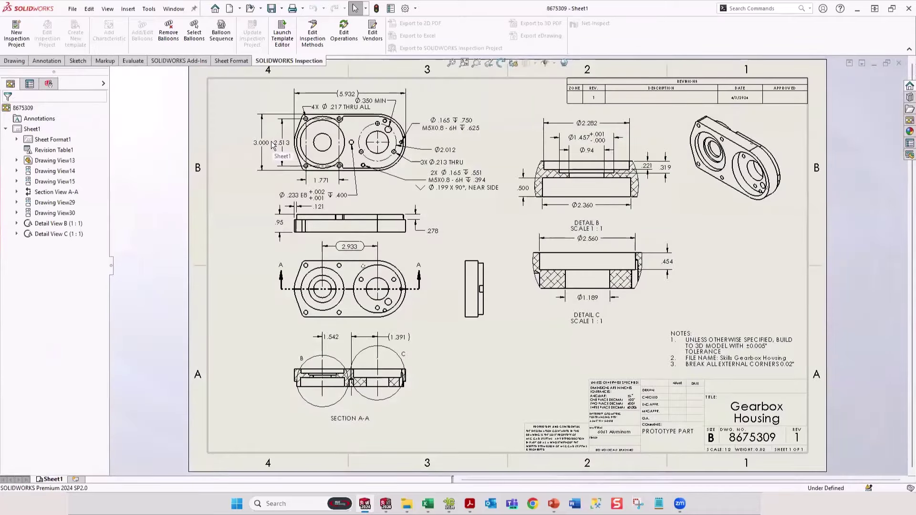
pyautogui.hotkey('ctrl', 'F2')
pyautogui.click(468, 196)
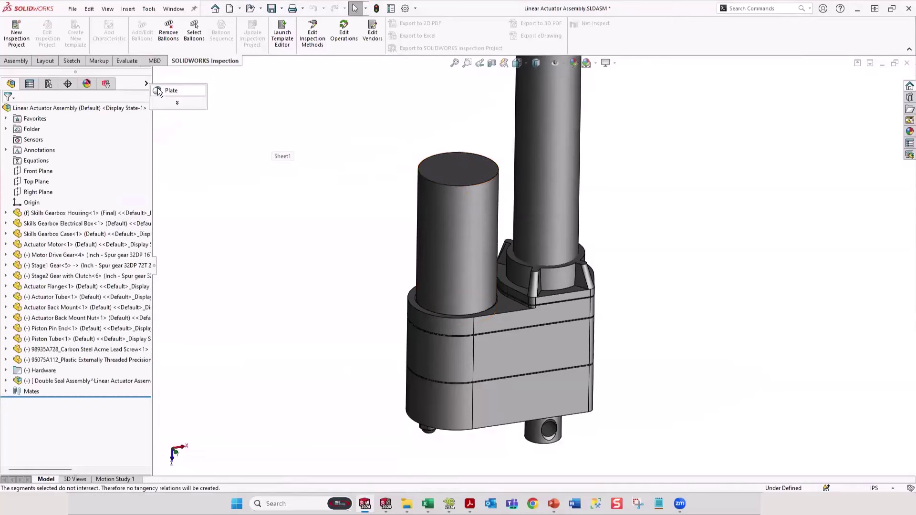
# Activate the assembly's Plate display state and open the Skills Gearbox Housing part from it
pyautogui.click(157, 90)
pyautogui.scroll(-3, 491, 296)
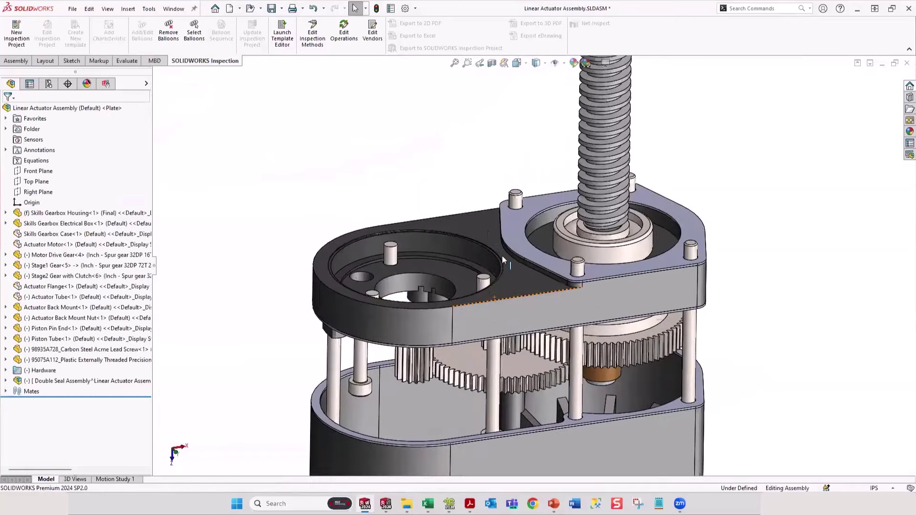
pyautogui.click(486, 230)
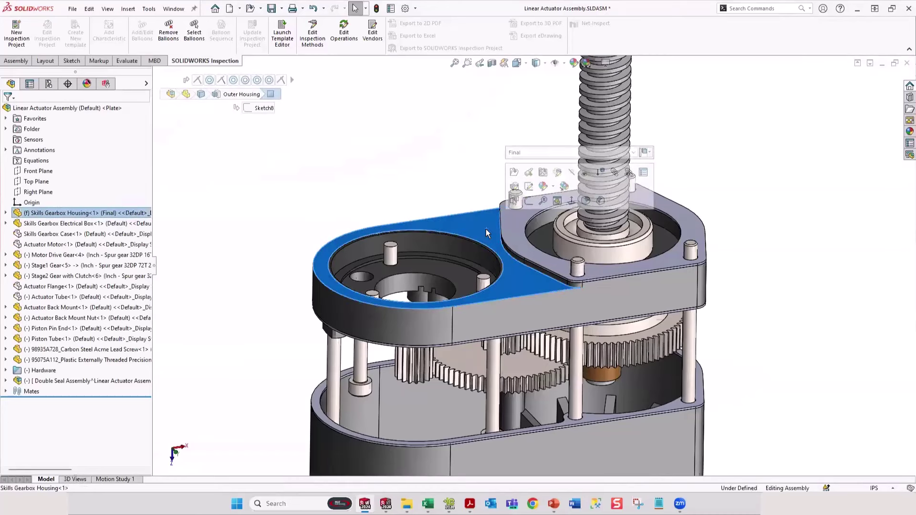
pyautogui.click(514, 173)
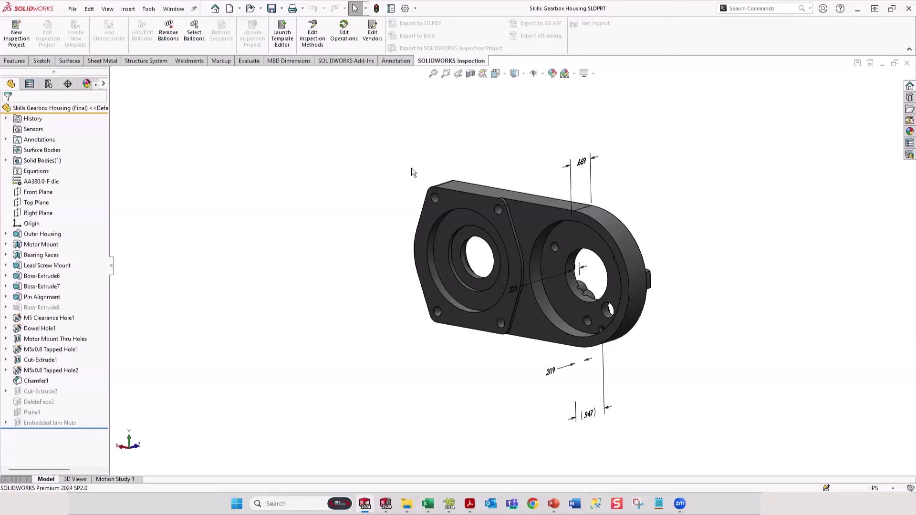
# Switch to the PowerPoint slide show to present the 3D printing footage, and return to the gearbox housing in SOLIDWORKS
pyautogui.hotkey('alt', 'Tab')
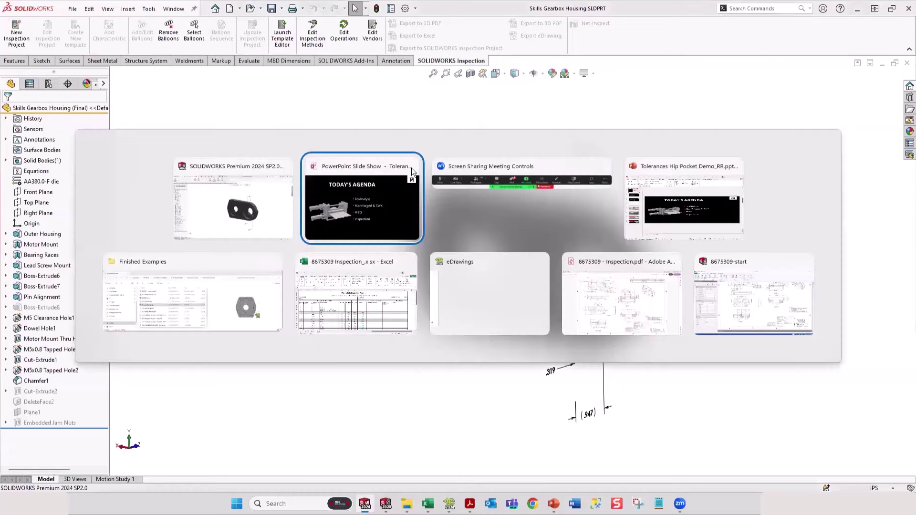
pyautogui.press('Right')
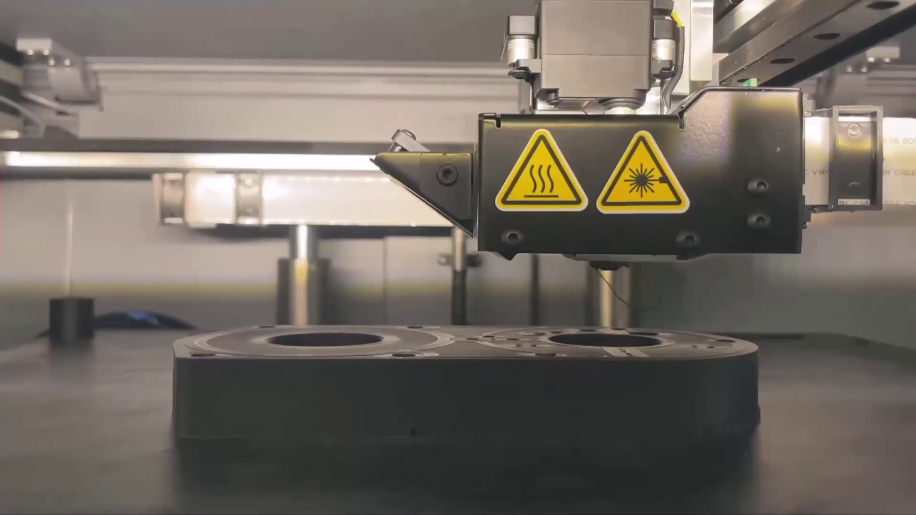
pyautogui.hotkey('alt', 'Tab')
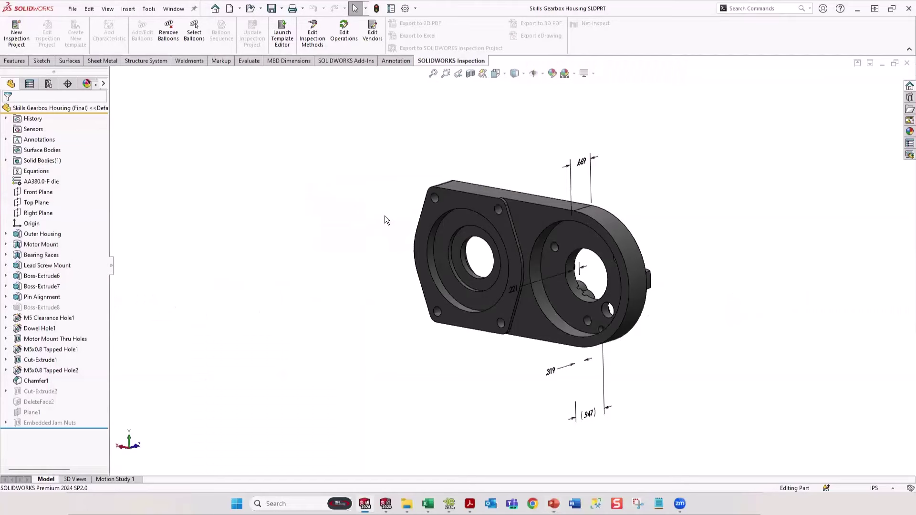
# Inspect M5x0.8 Tapped Hole2 up close on the ribbed side of the gearbox housing
pyautogui.moveTo(614, 252); pyautogui.dragTo(441, 268, button='middle')
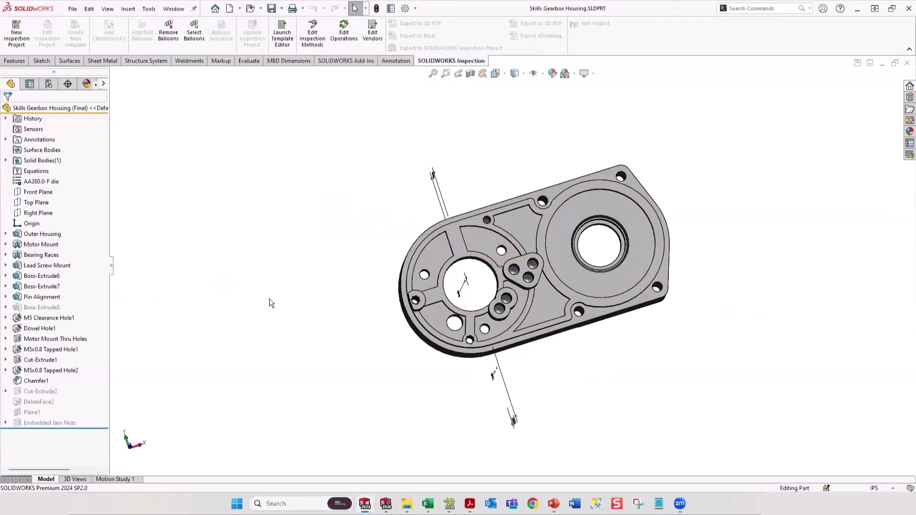
pyautogui.click(51, 370)
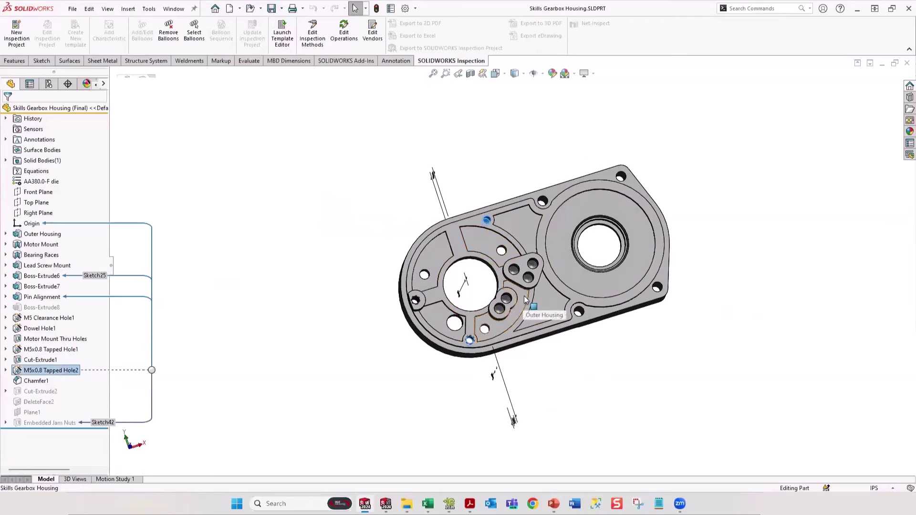
pyautogui.scroll(-5, 496, 224)
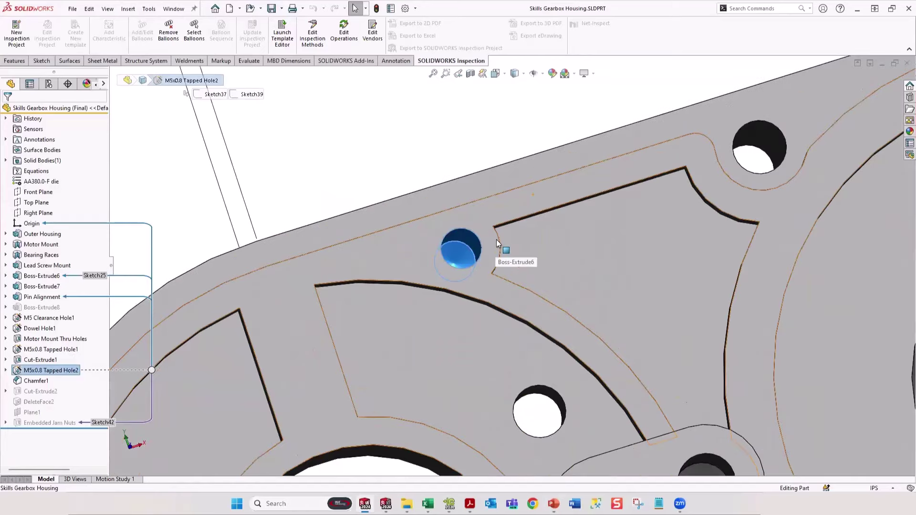
pyautogui.click(450, 180)
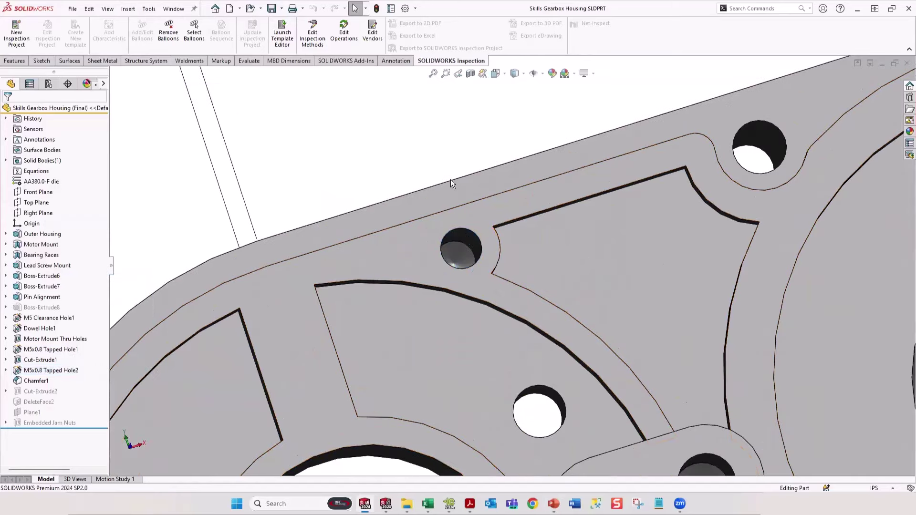
pyautogui.scroll(-4, 482, 248)
pyautogui.scroll(-6, 487, 245)
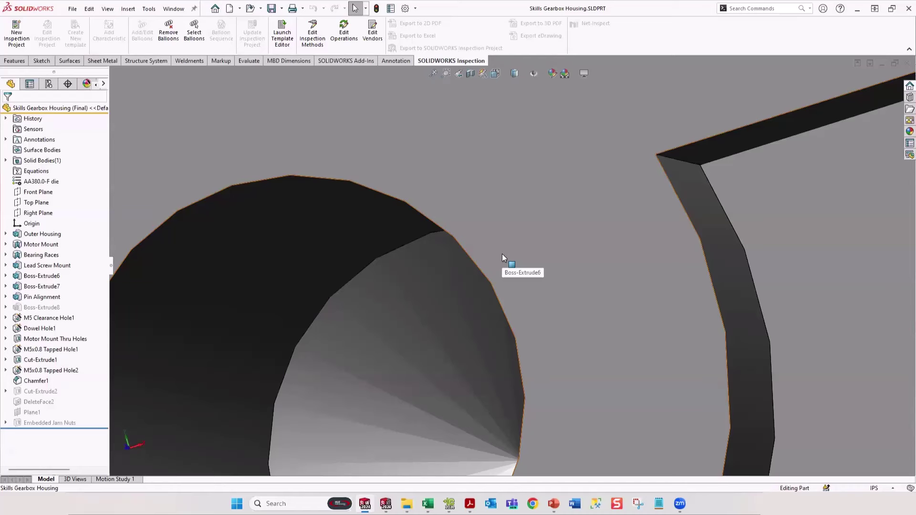
# Show the Configuration Table of the Skills Gearbox Housing
pyautogui.click(46, 84)
pyautogui.click(16, 126)
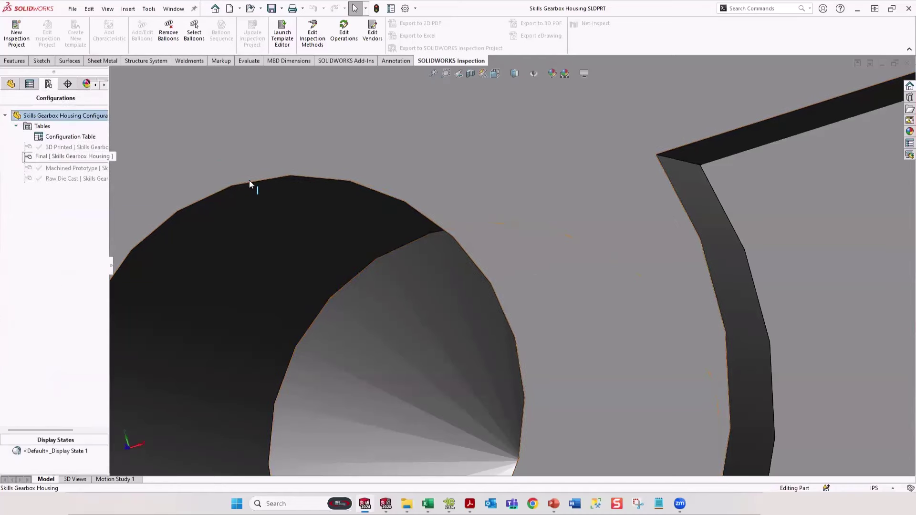
pyautogui.scroll(3, 250, 180)
pyautogui.scroll(2, 253, 184)
pyautogui.rightClick(86, 138)
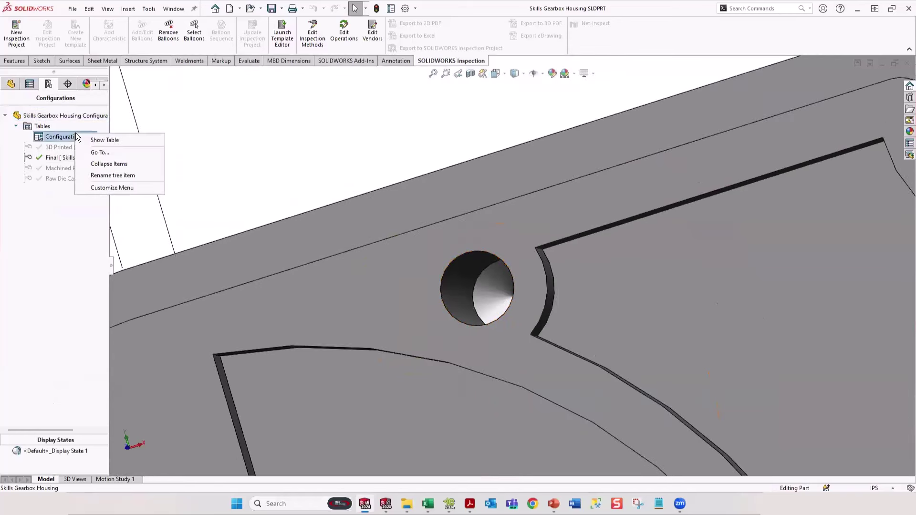
pyautogui.click(104, 140)
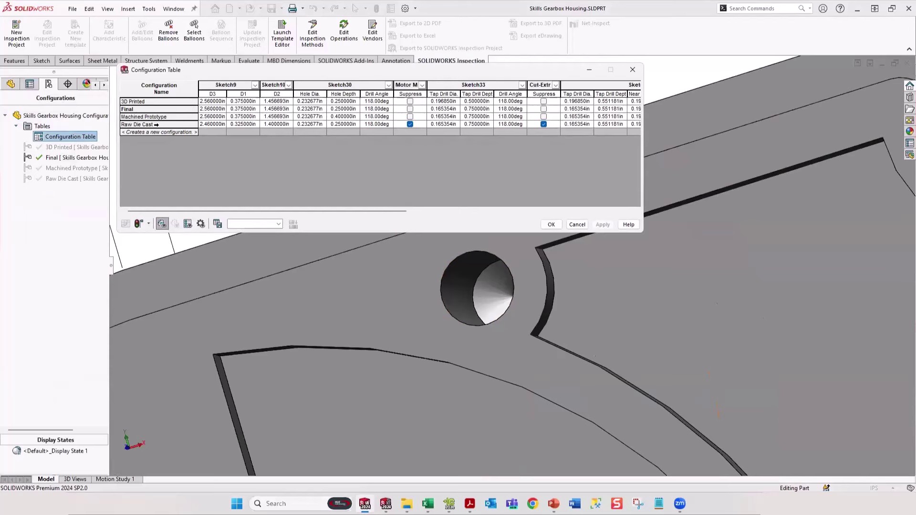
# Review the Raw Die Cast, Machined Prototype, Final and 3D Printed rows in the configuration table
pyautogui.click(153, 125)
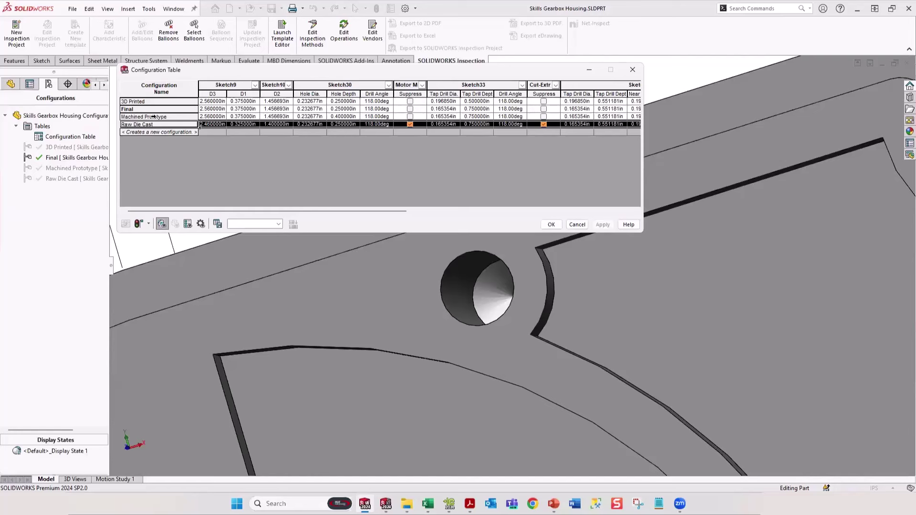
pyautogui.click(153, 117)
pyautogui.click(159, 107)
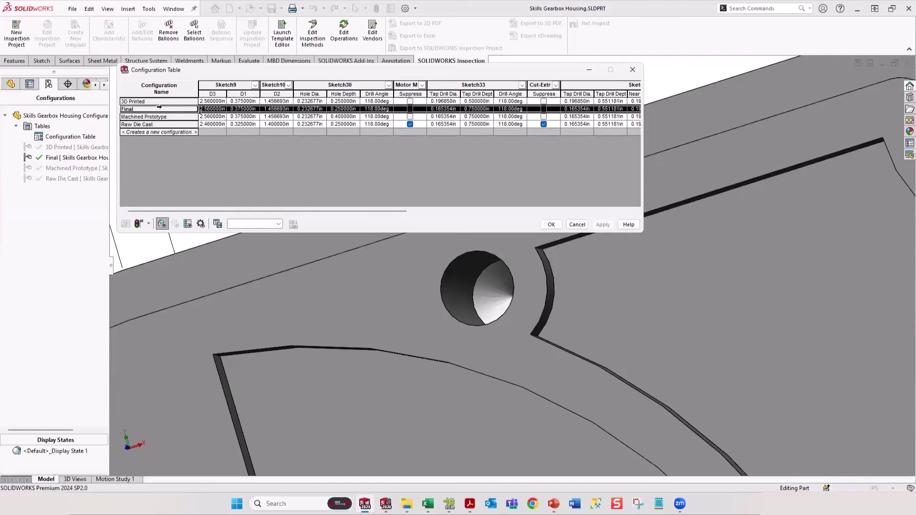
pyautogui.click(159, 101)
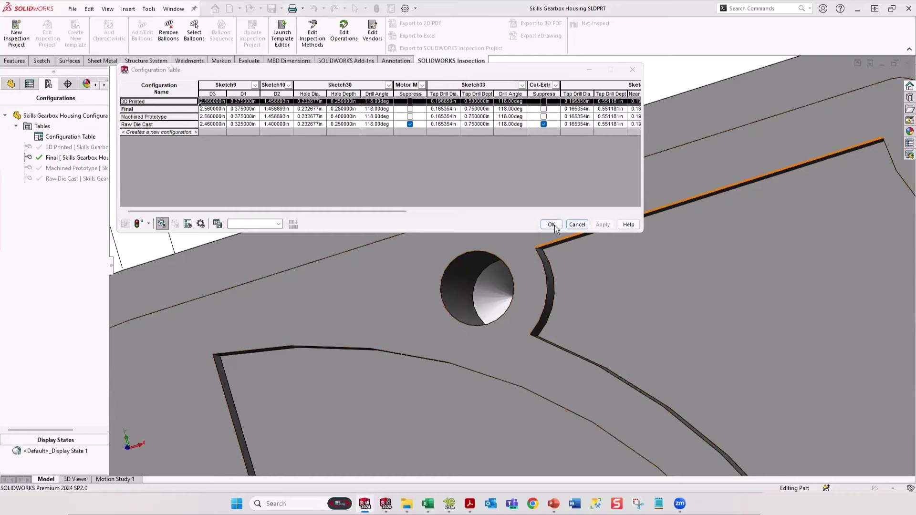
# Accept the configuration table and activate the 3D Printed configuration of the gearbox housing
pyautogui.press('Return')
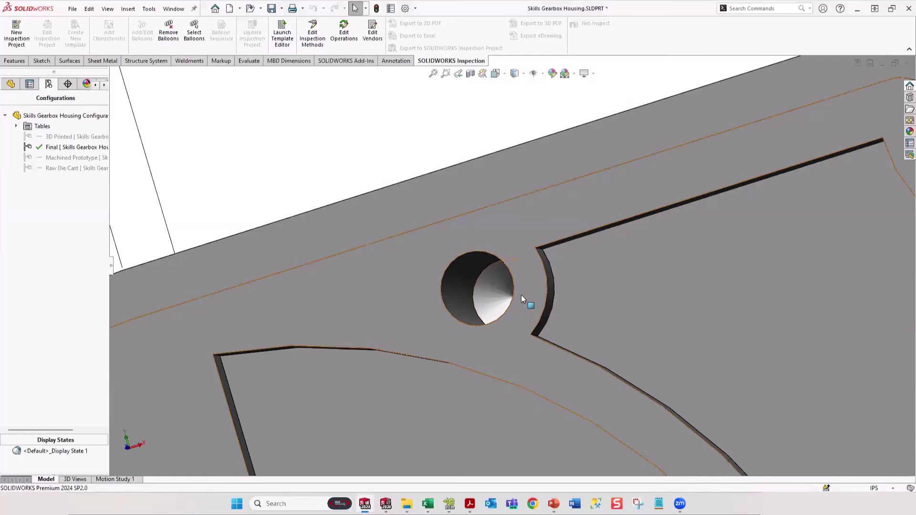
pyautogui.doubleClick(64, 134)
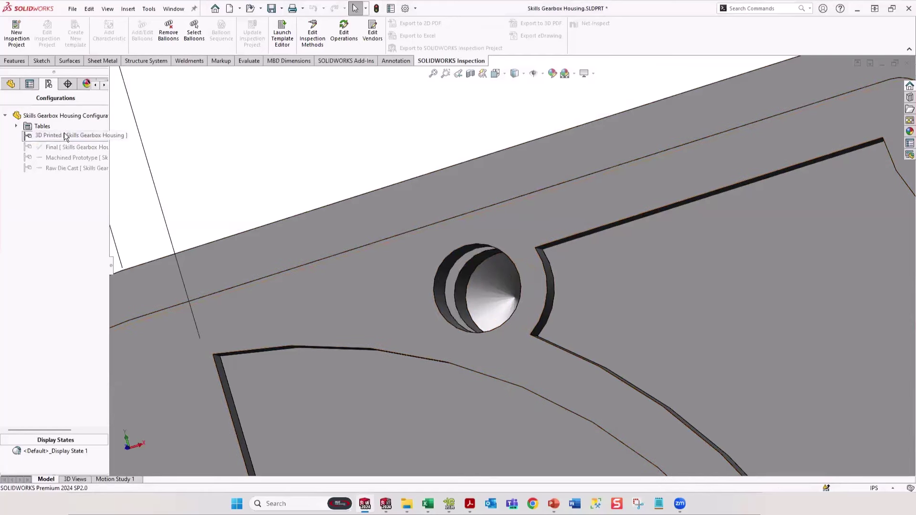
# Section the 3D Printed gearbox housing parallel to the Lead Screw Mount face, with the cutting plane offset -0.58 in
pyautogui.press('f')
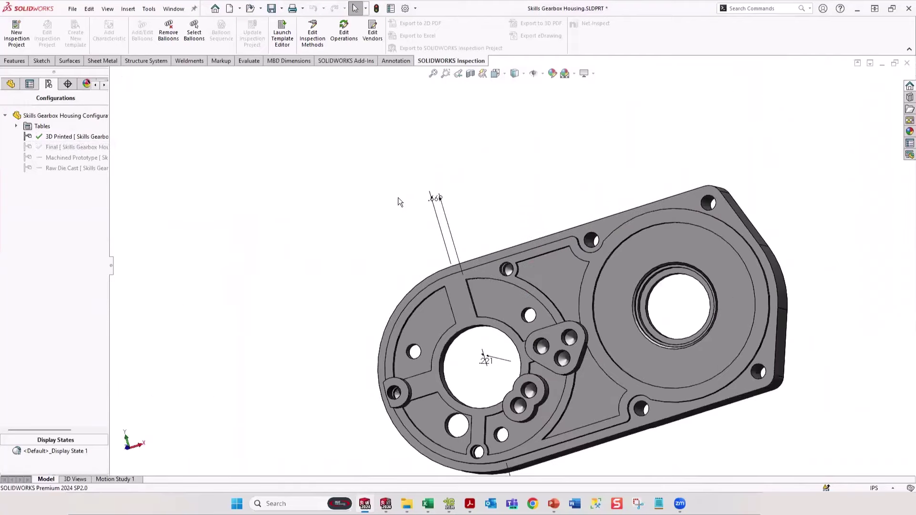
pyautogui.hotkey('ctrl', '7')
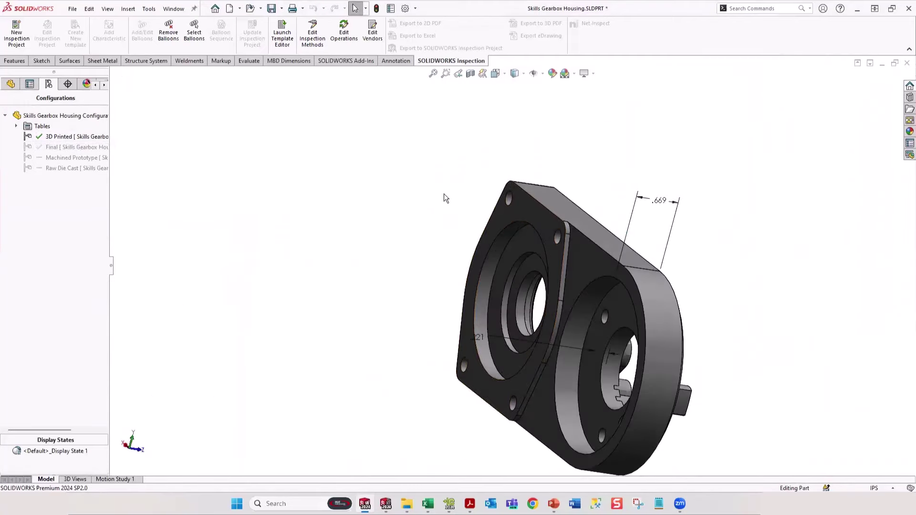
pyautogui.press('space')
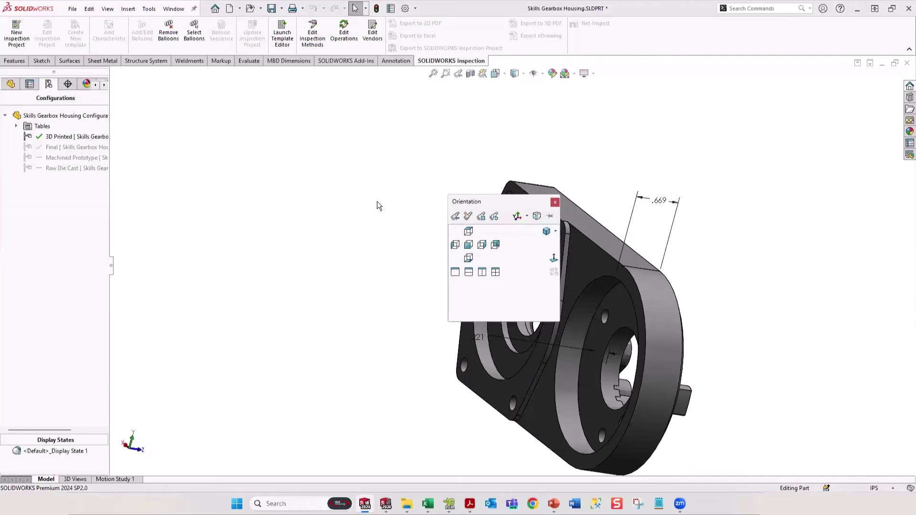
pyautogui.press('Escape')
pyautogui.click(514, 213)
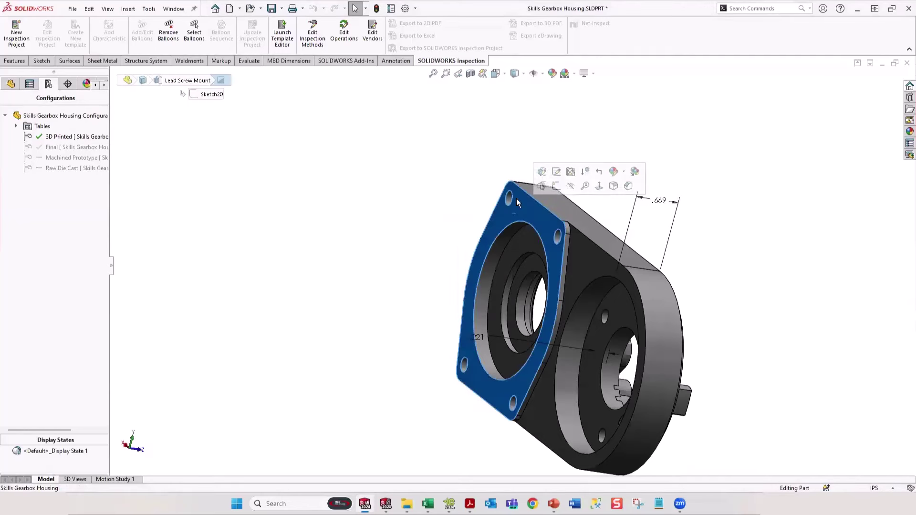
pyautogui.click(471, 73)
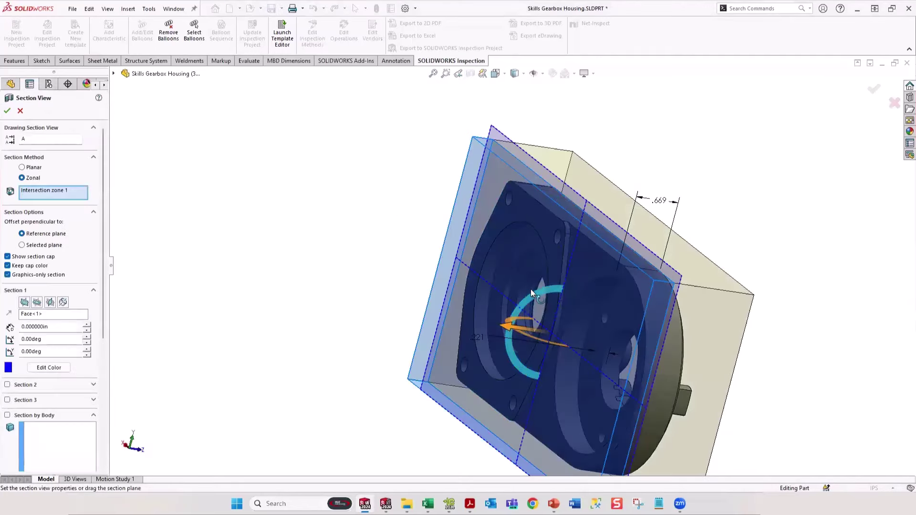
pyautogui.scroll(-5, 505, 319)
pyautogui.moveTo(551, 283); pyautogui.dragTo(619, 287)
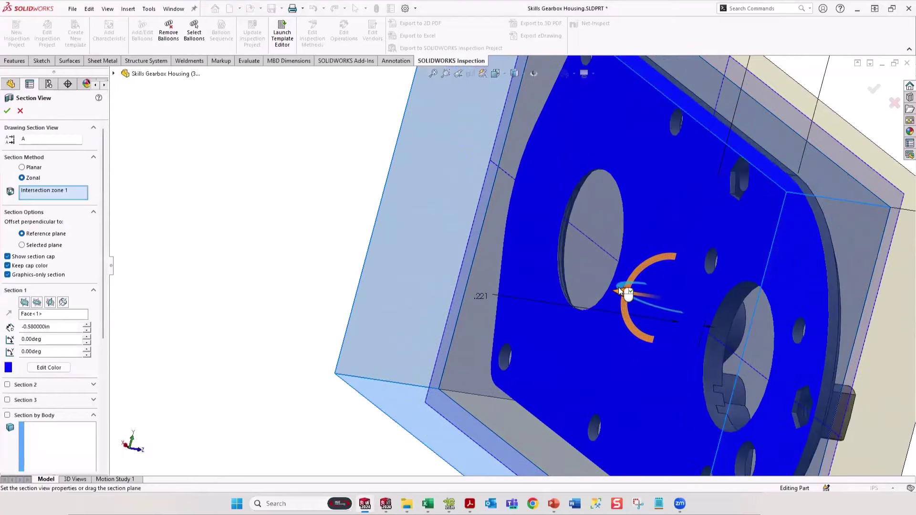
pyautogui.click(8, 113)
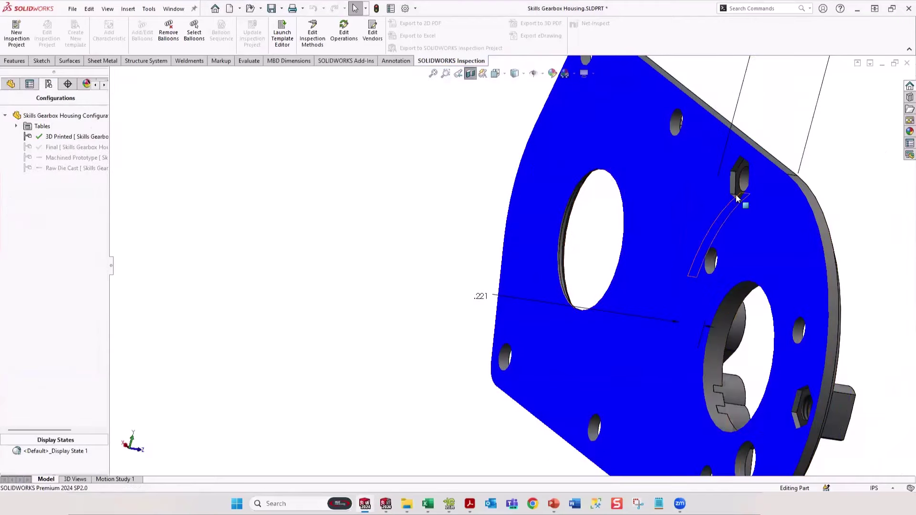
# Examine the hexagonal Embedded Jam Nuts pocket up close in the section and review the 3D Printed configuration's feature list
pyautogui.scroll(-8, 735, 191)
pyautogui.moveTo(667, 214); pyautogui.dragTo(642, 265, button='middle')
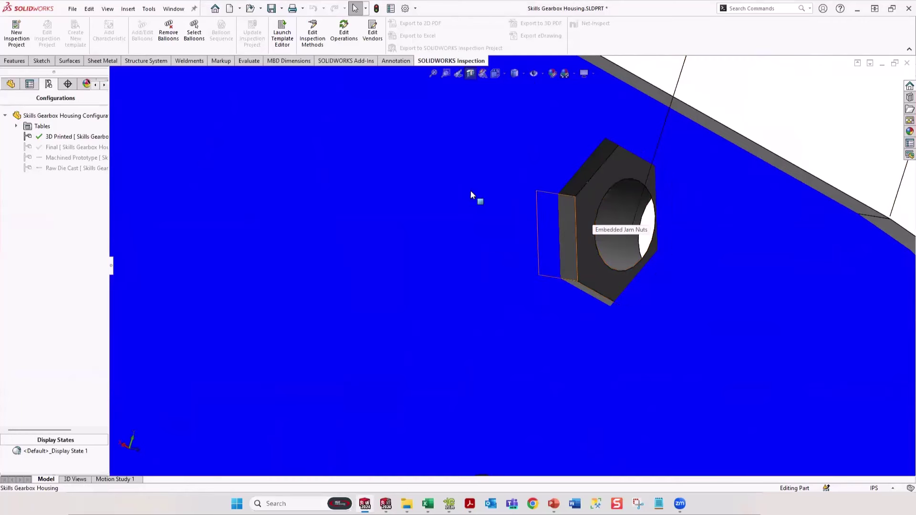
pyautogui.click(10, 85)
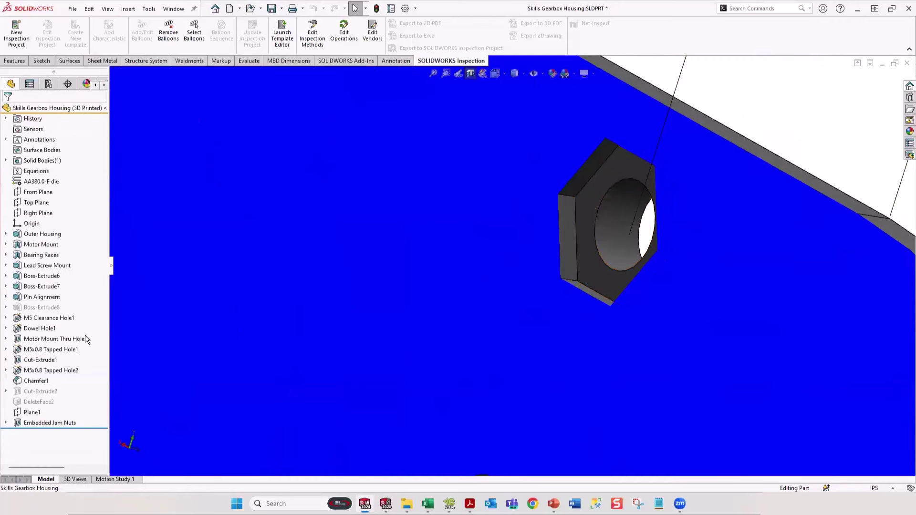
pyautogui.moveTo(86, 339)
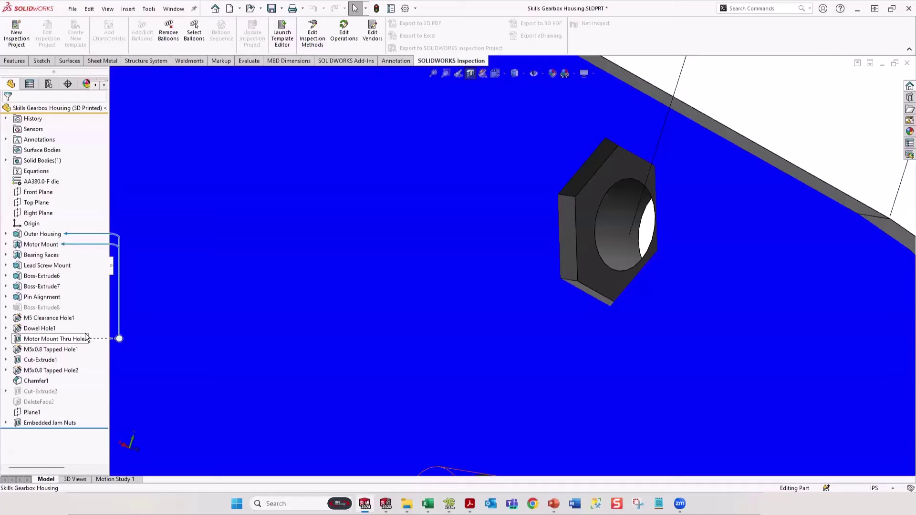
pyautogui.click(300, 248)
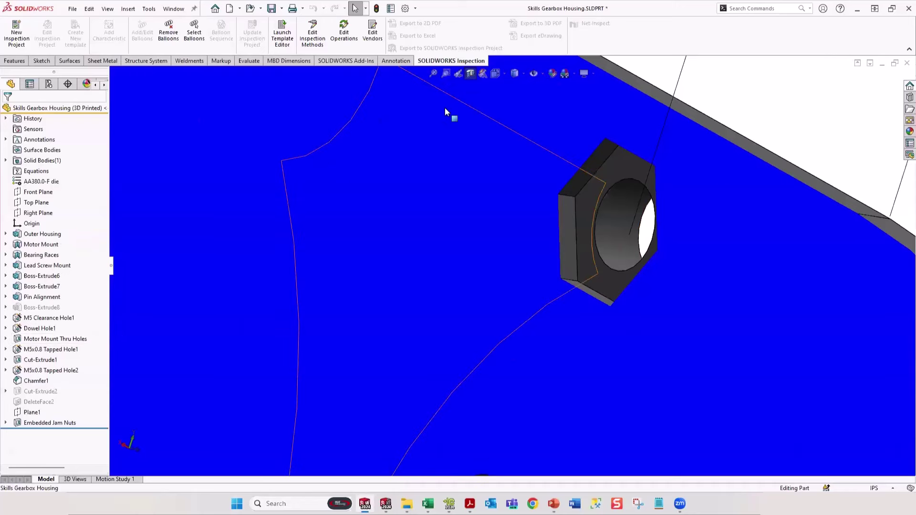
# Remove the section view and turn the whole housing to show its ribbed side
pyautogui.press('Escape')
pyautogui.scroll(5, 588, 202)
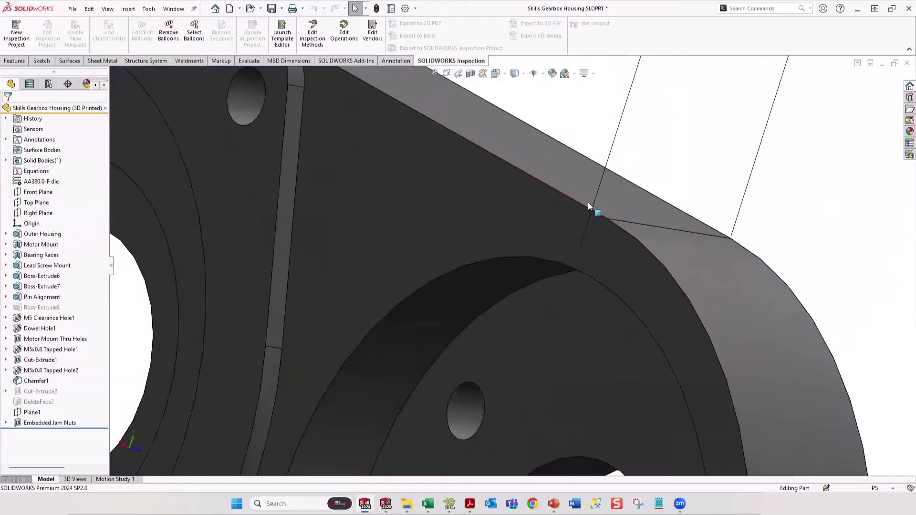
pyautogui.moveTo(586, 200); pyautogui.dragTo(441, 231, button='middle')
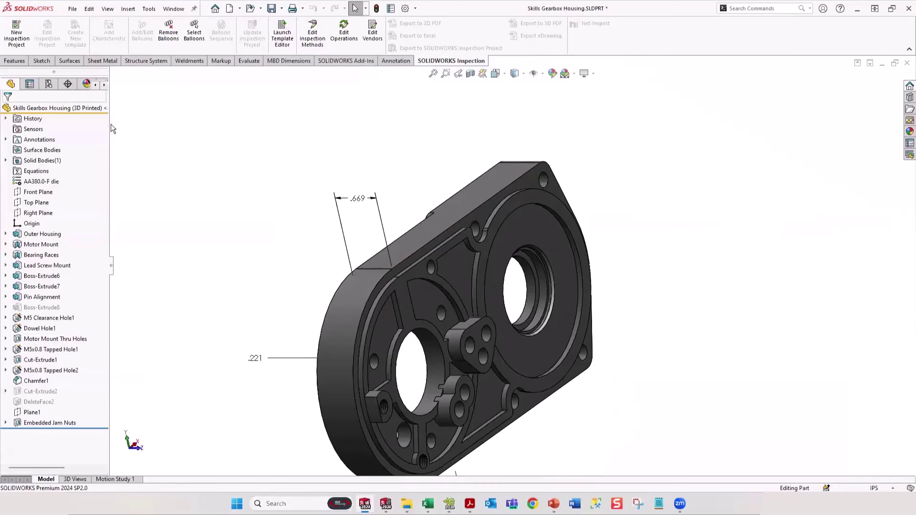
# Expand the configuration tables of the gearbox housing and activate the Machined Prototype configuration
pyautogui.click(49, 86)
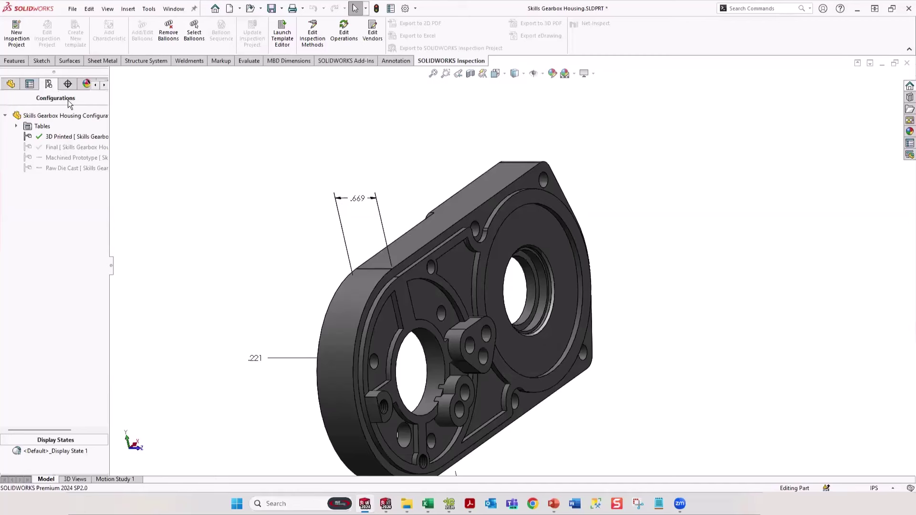
pyautogui.click(17, 127)
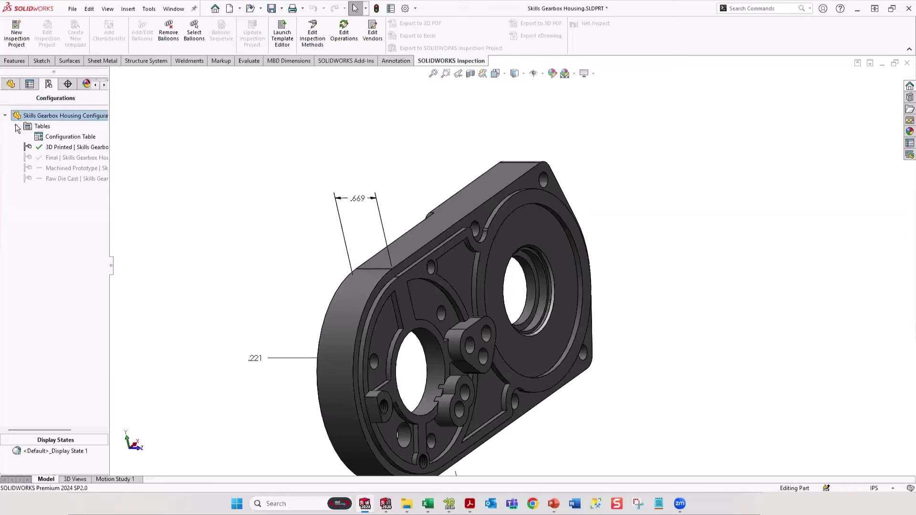
pyautogui.doubleClick(64, 169)
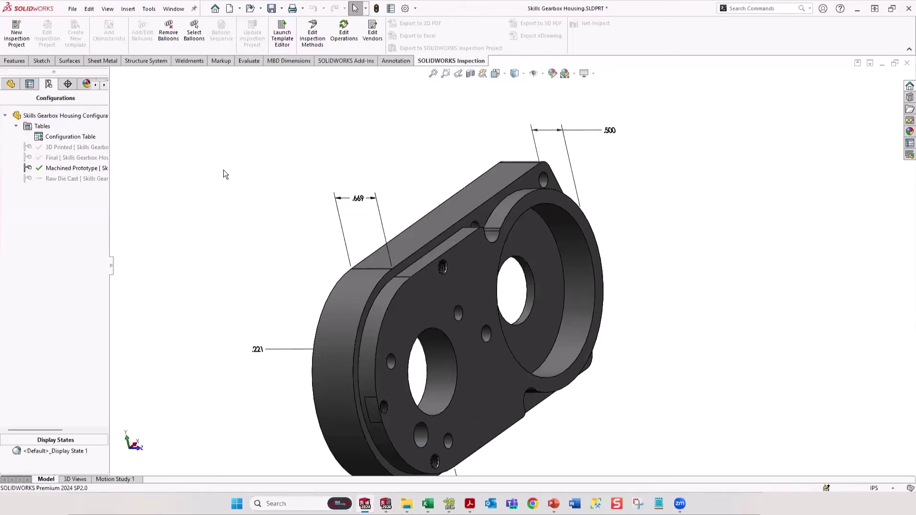
# Activate the Final configuration and close the gearbox housing part without saving its changes
pyautogui.doubleClick(69, 157)
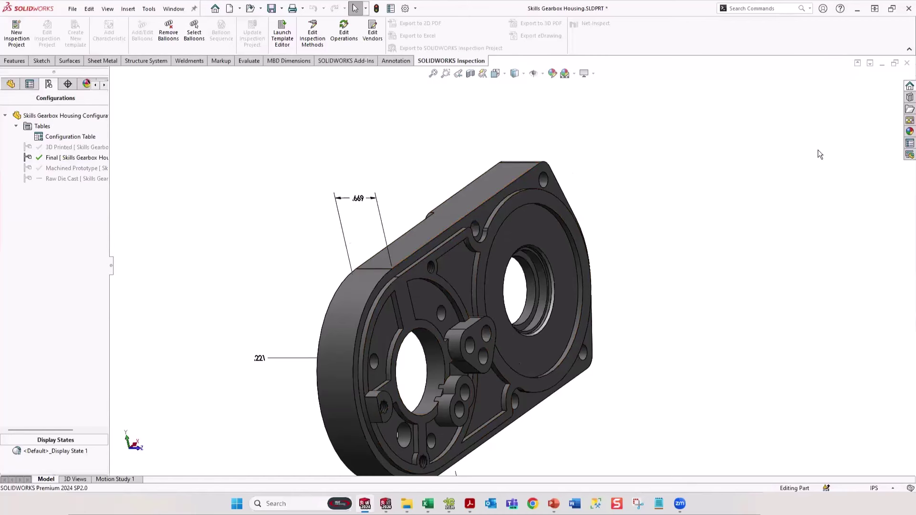
pyautogui.click(907, 63)
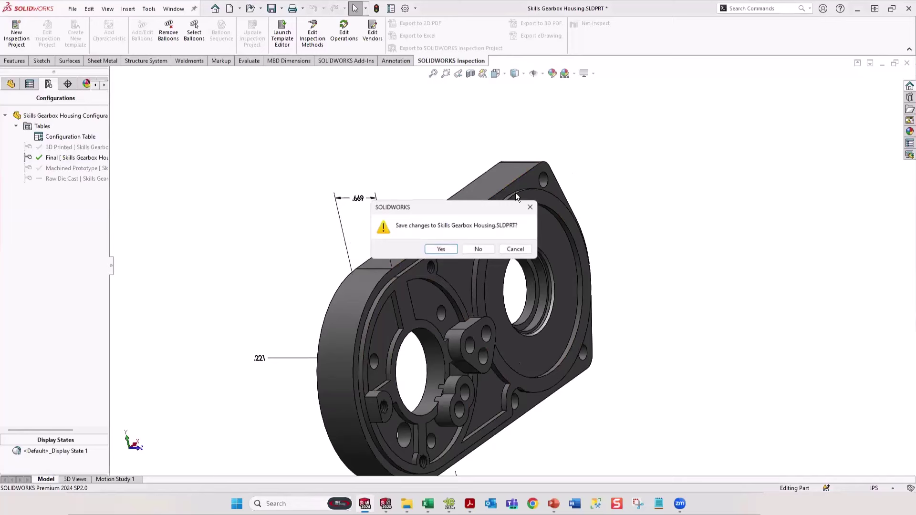
pyautogui.click(478, 248)
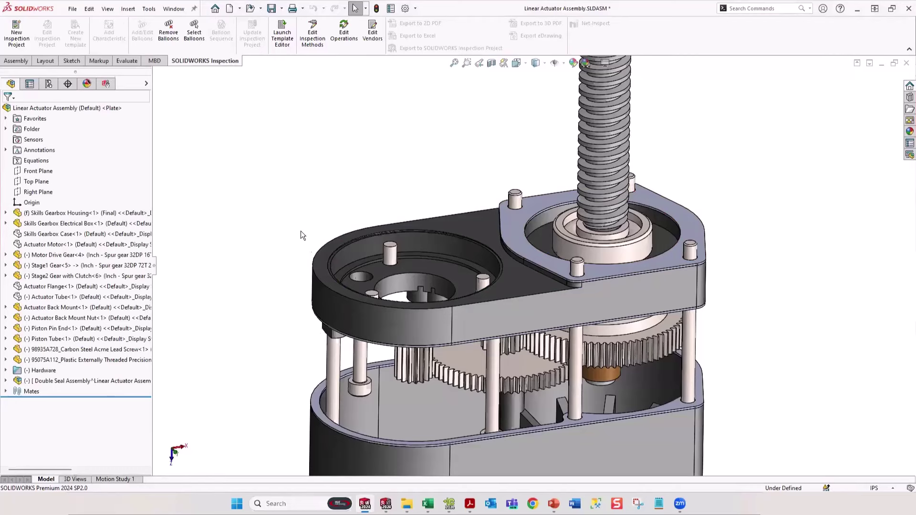
# Switch the Linear Actuator Assembly to Display State-1 and open the Actuator Flange part from it
pyautogui.click(146, 84)
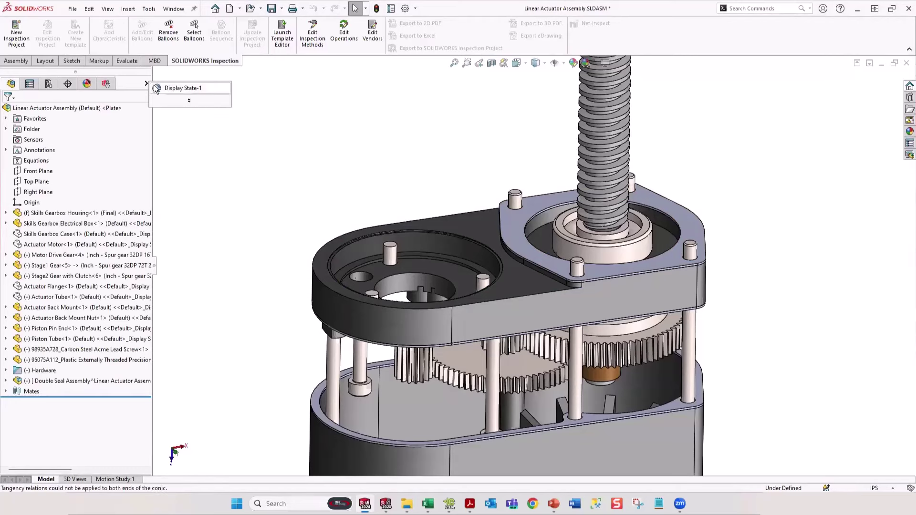
pyautogui.click(234, 90)
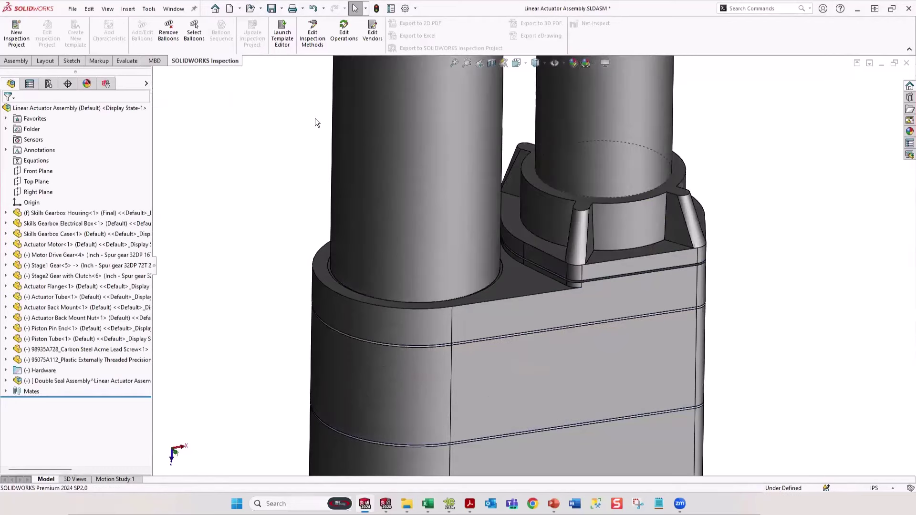
pyautogui.click(627, 226)
pyautogui.click(654, 169)
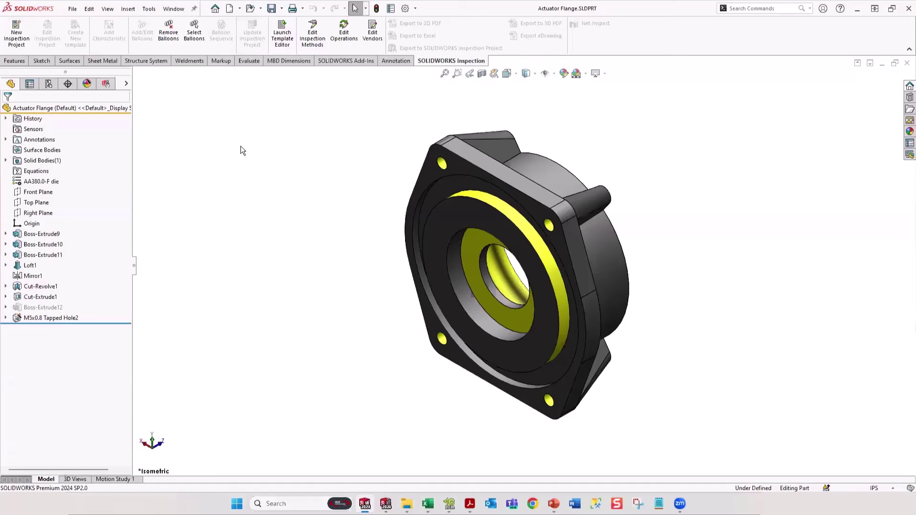
# Set up an Auto Dimension Scheme for a Turned part, with the flat mounting face as primary datum and the front bore as secondary
pyautogui.click(68, 84)
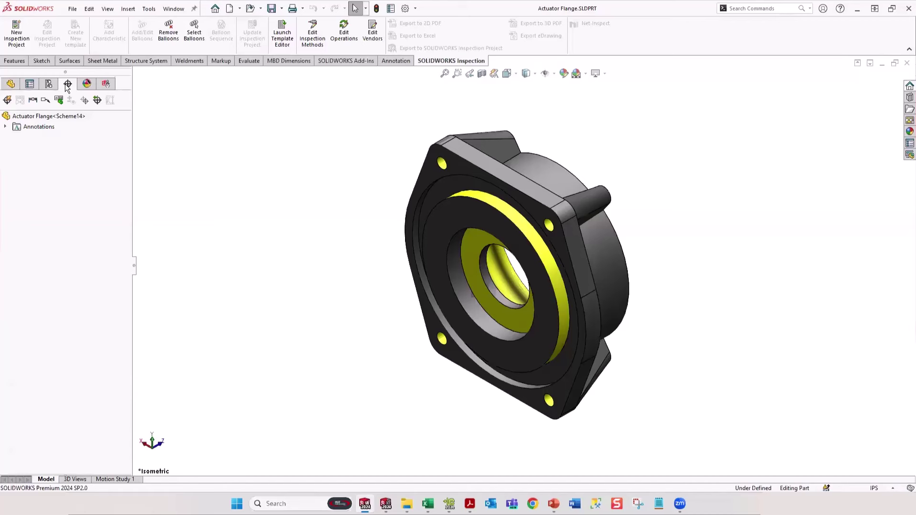
pyautogui.click(7, 101)
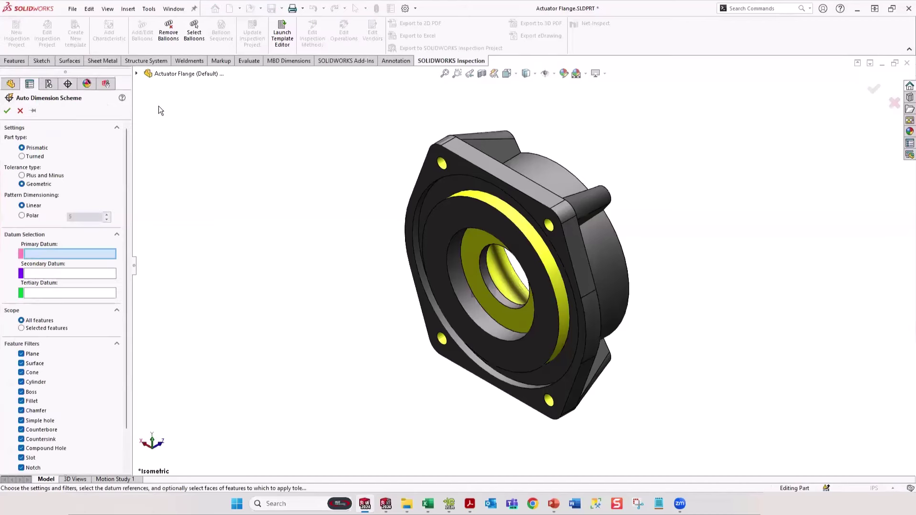
pyautogui.click(31, 157)
pyautogui.click(464, 165)
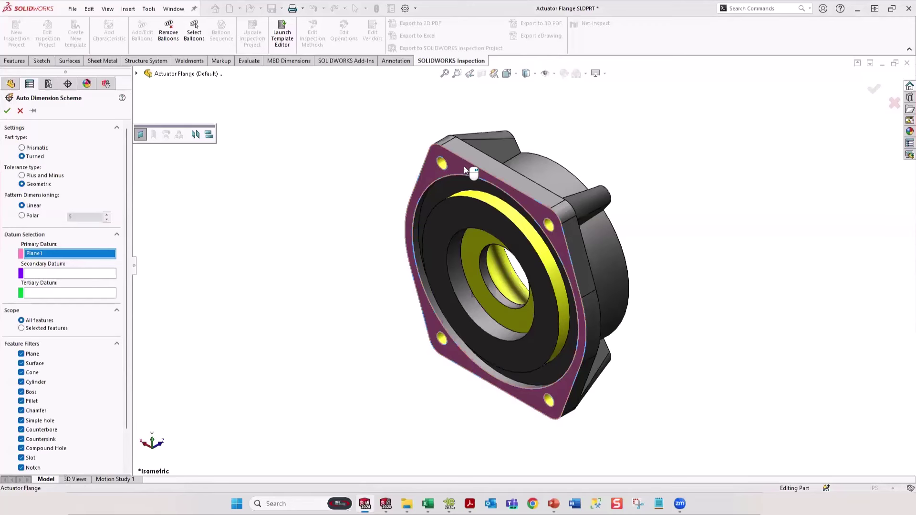
pyautogui.click(88, 276)
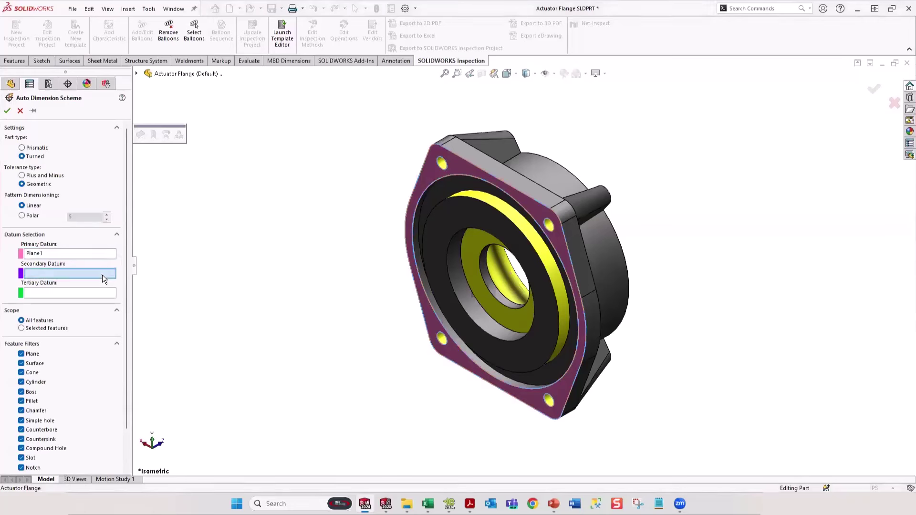
pyautogui.click(466, 308)
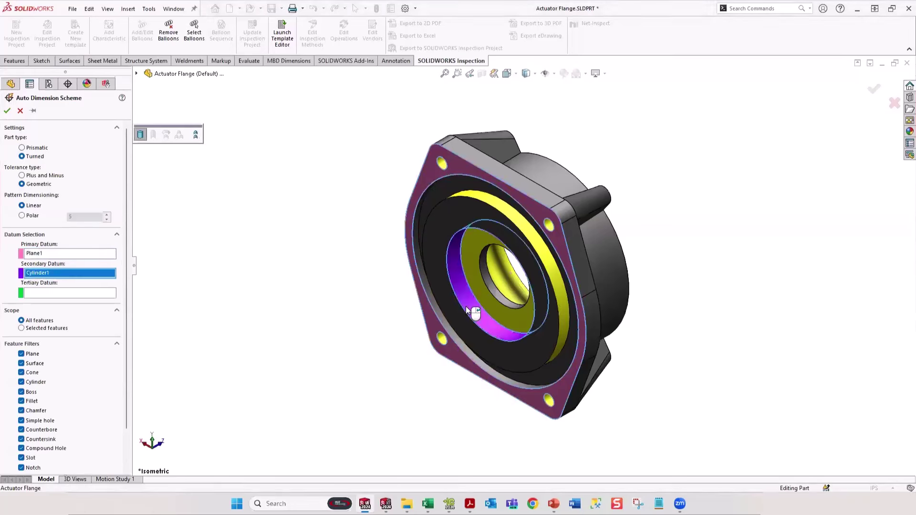
pyautogui.click(74, 254)
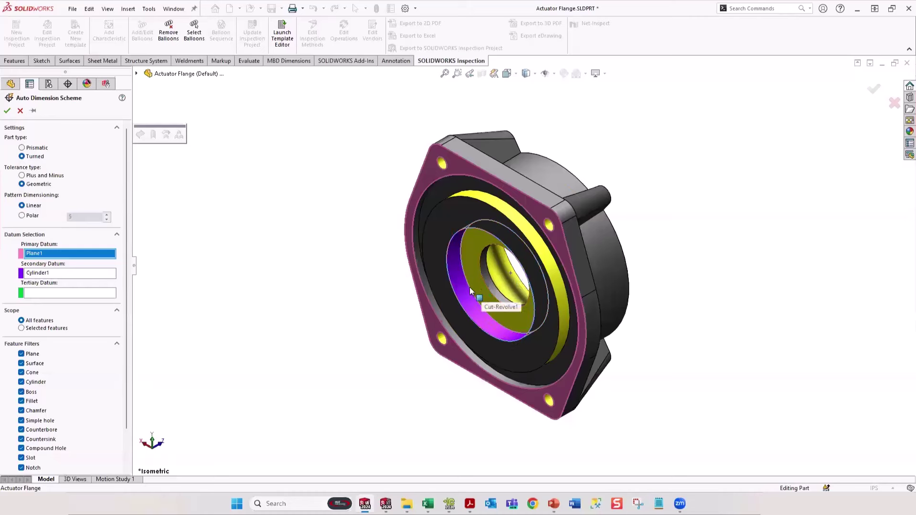
# Limit the scheme to selected features, choosing the mounting hole pattern, raised boss, recessed inner face and rear bore, and generate it
pyautogui.click(61, 327)
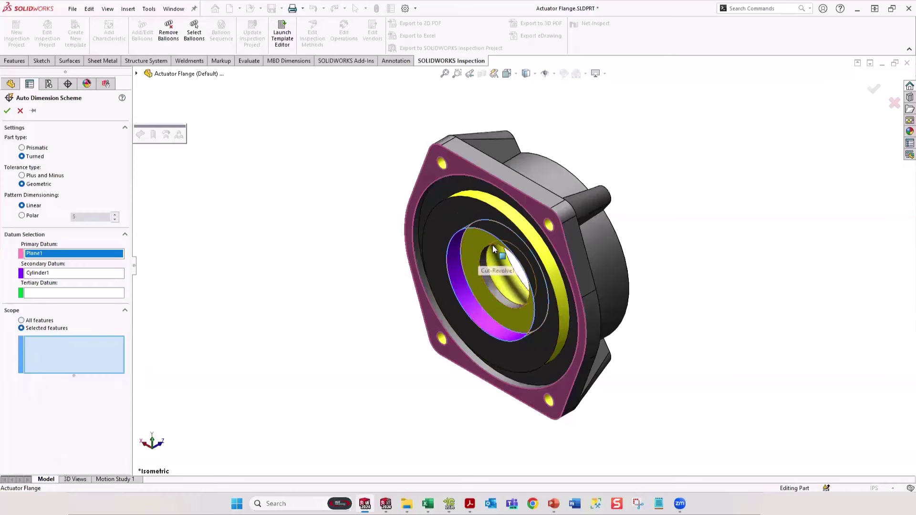
pyautogui.scroll(-5, 442, 143)
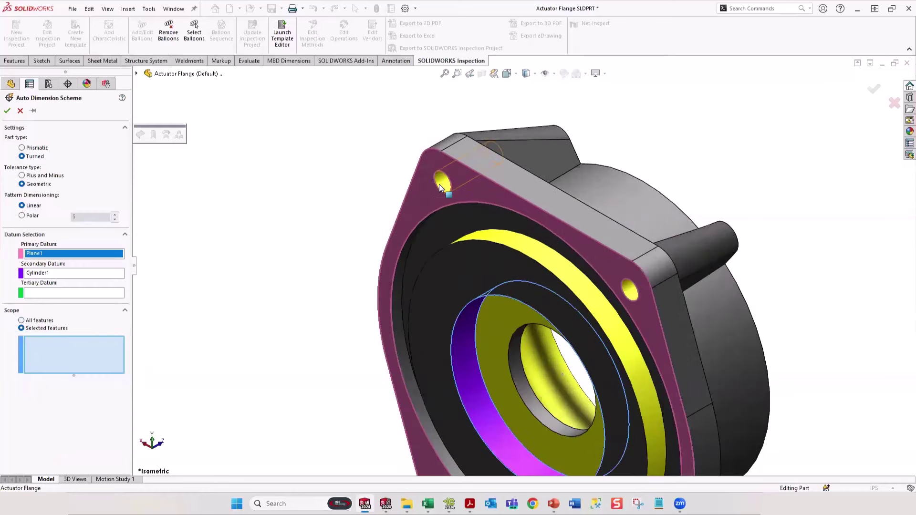
pyautogui.click(441, 187)
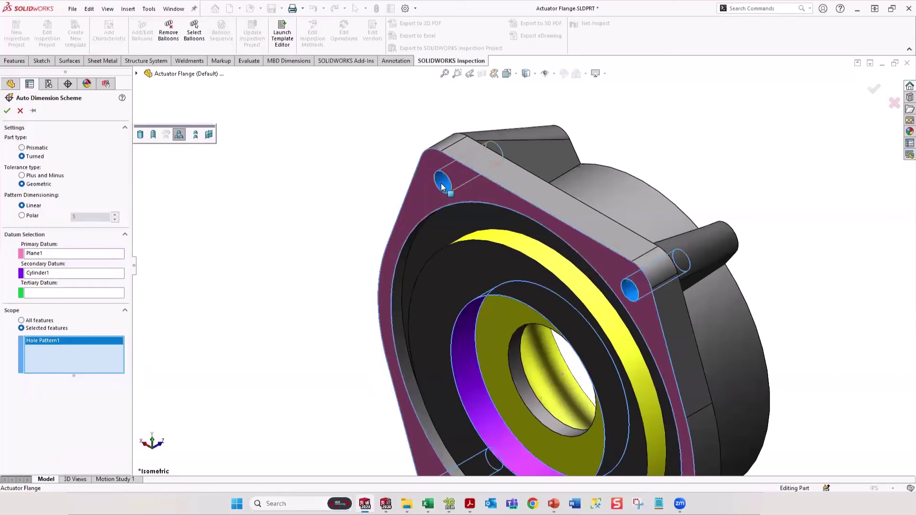
pyautogui.click(518, 244)
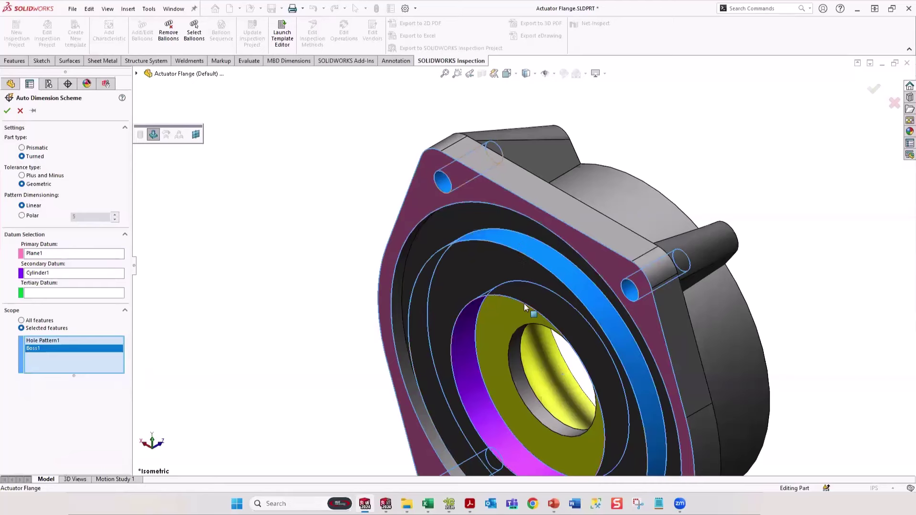
pyautogui.click(508, 317)
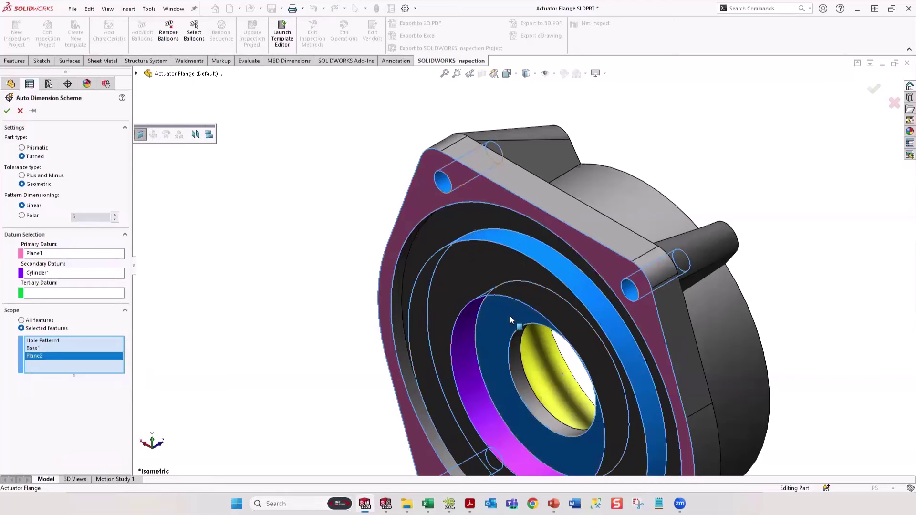
pyautogui.press('f')
pyautogui.moveTo(739, 273); pyautogui.dragTo(594, 266, button='middle')
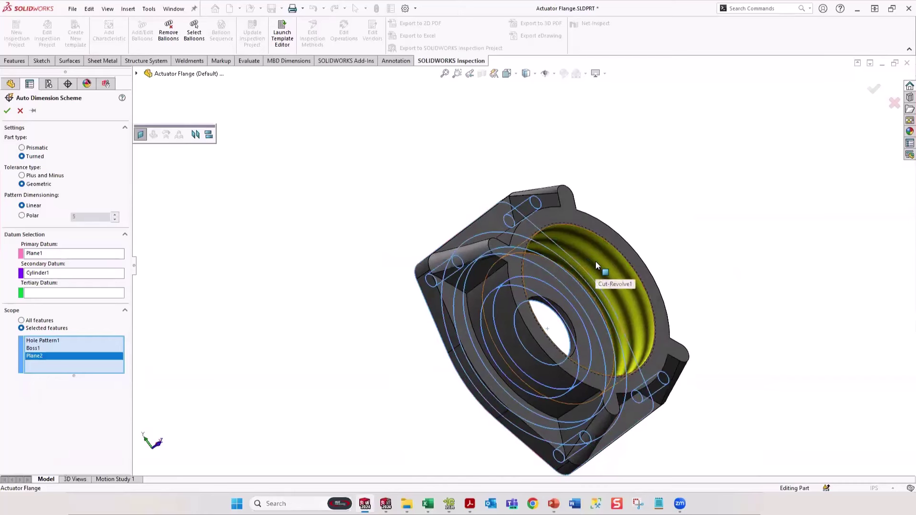
pyautogui.click(596, 258)
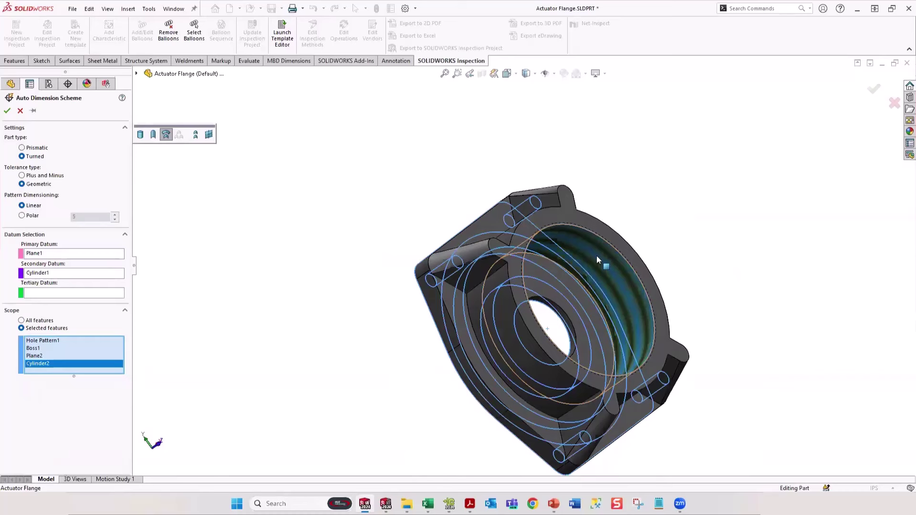
pyautogui.click(7, 110)
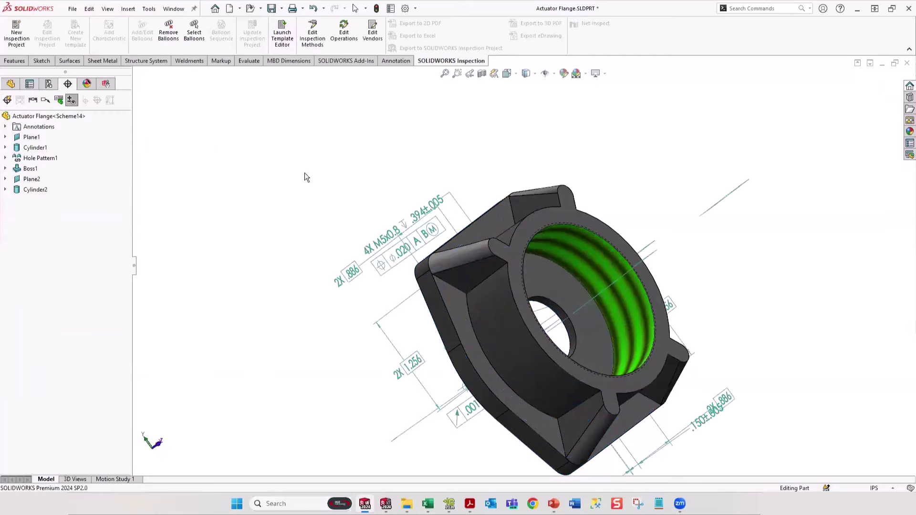
# Orient the flange to the Front view and capture it as a 3D view named "Front View - Collar"
pyautogui.hotkey('ctrl', '7')
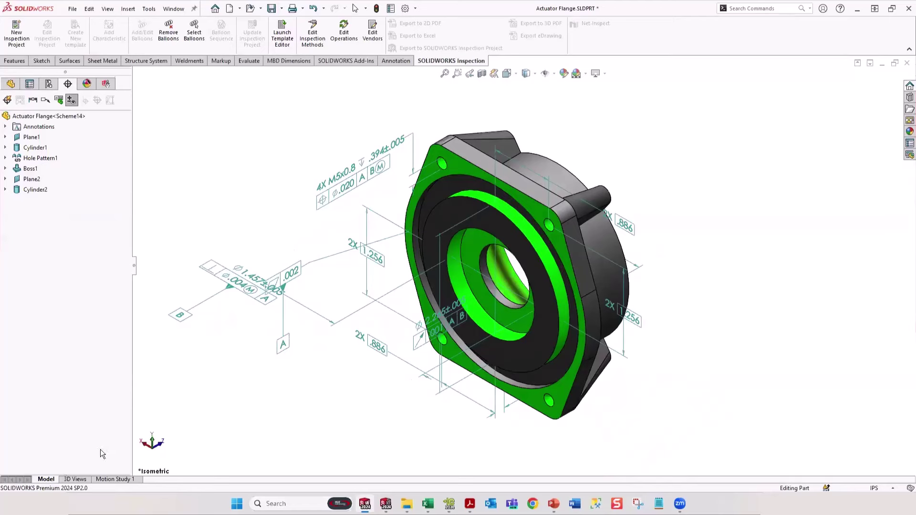
pyautogui.click(79, 480)
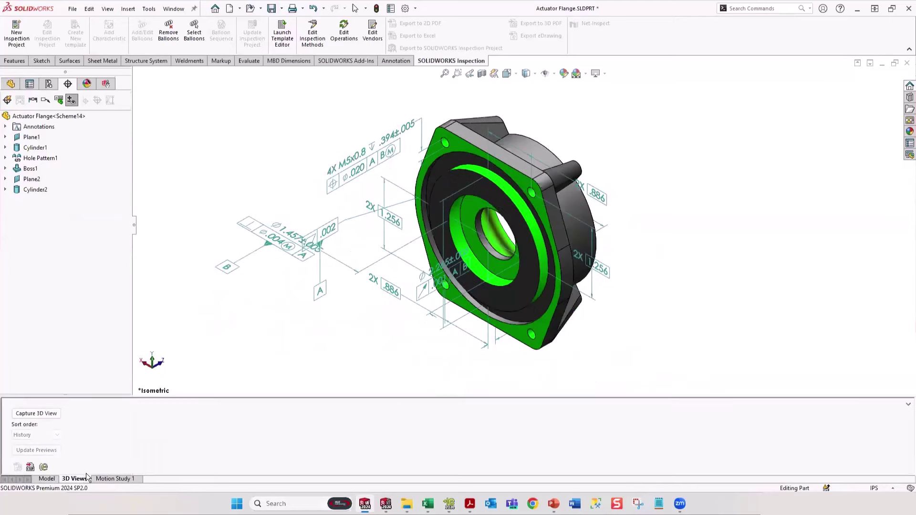
pyautogui.press('space')
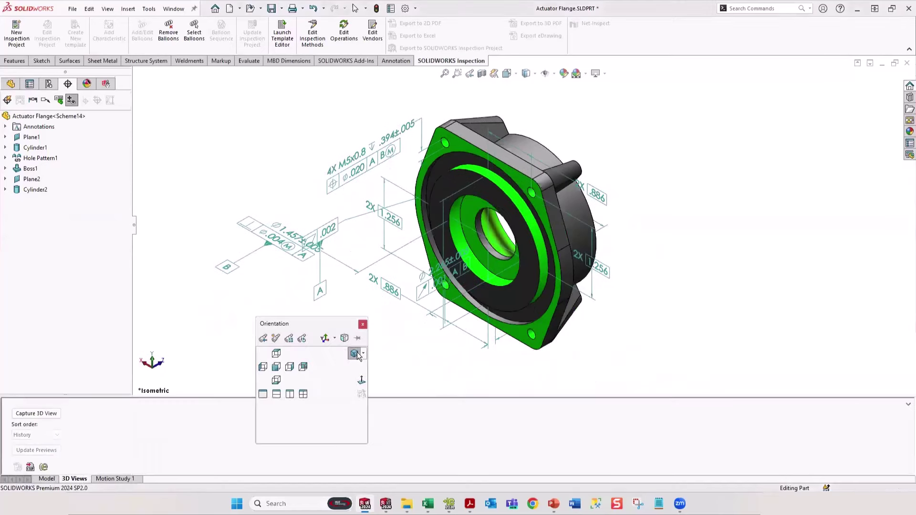
pyautogui.click(276, 368)
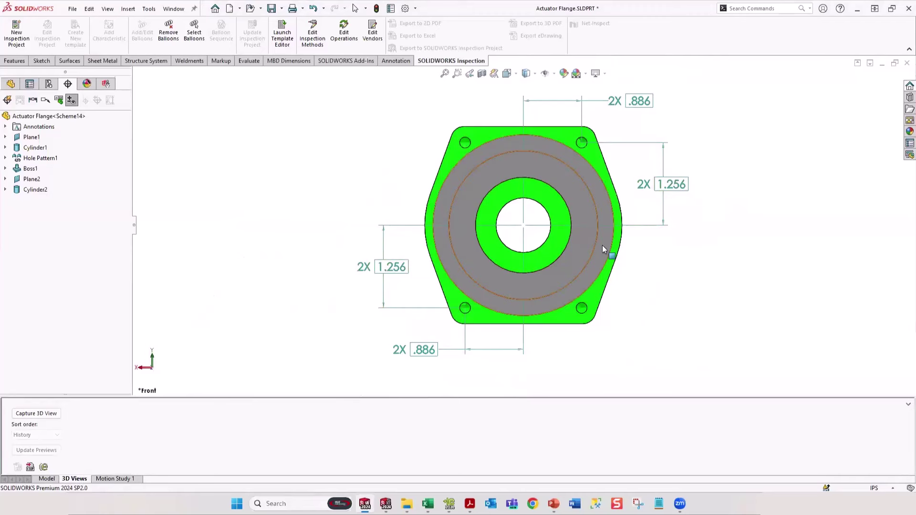
pyautogui.click(45, 414)
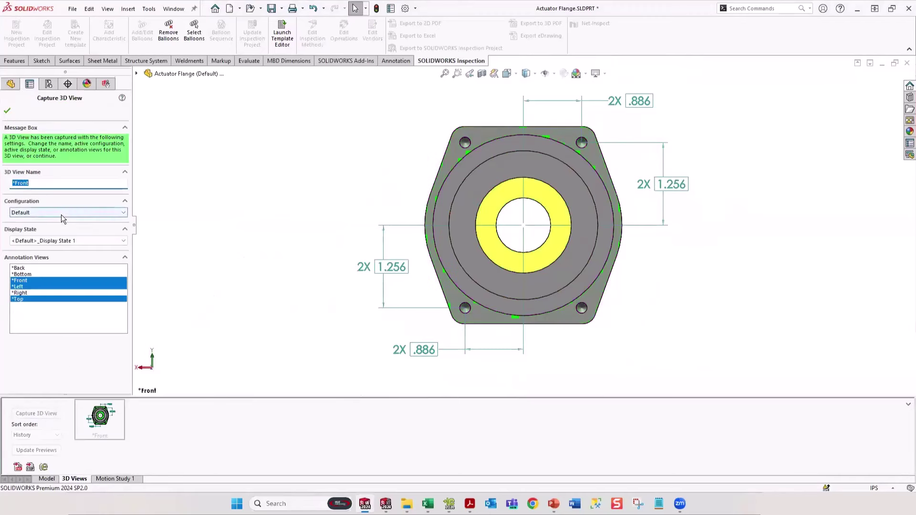
pyautogui.write('Front View - COI')
pyautogui.press('BackSpace')
pyautogui.write('llar')
pyautogui.click(7, 111)
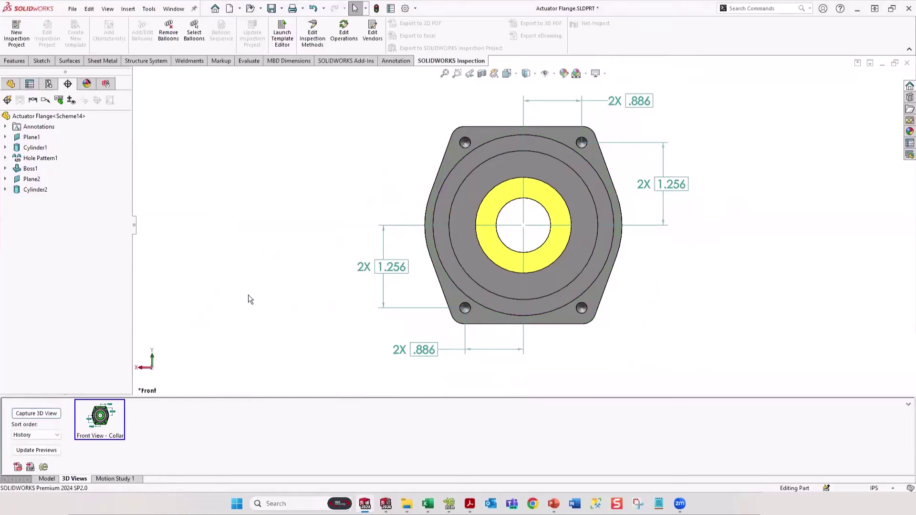
# Return the flange to isometric and cut it with a section view on the Right Plane
pyautogui.press('space')
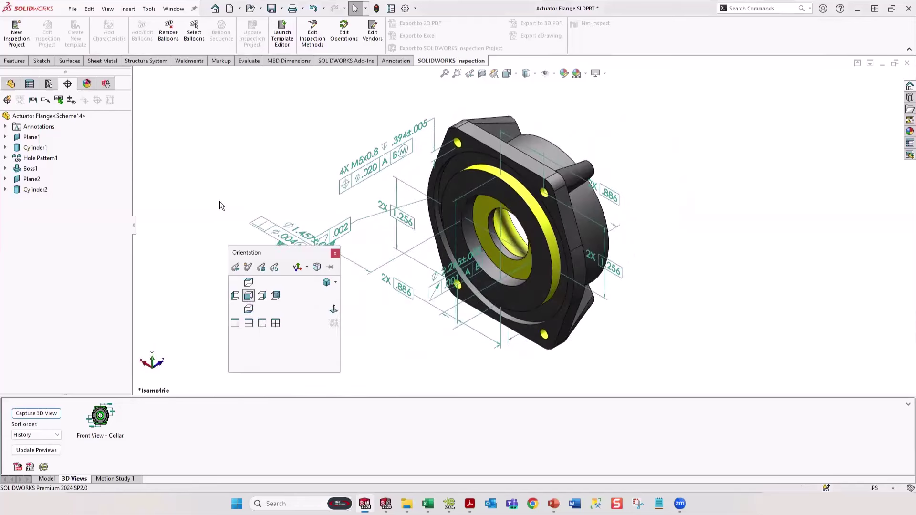
pyautogui.click(219, 202)
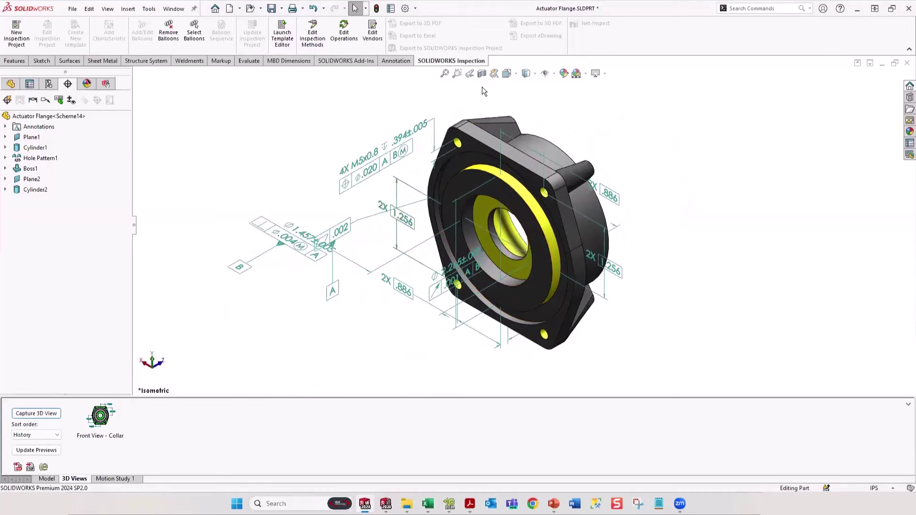
pyautogui.click(14, 88)
pyautogui.click(38, 212)
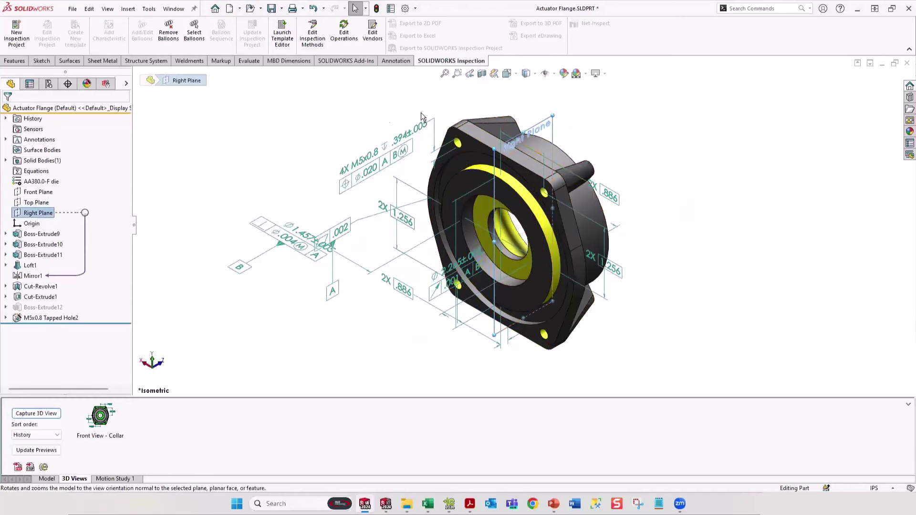
pyautogui.click(483, 74)
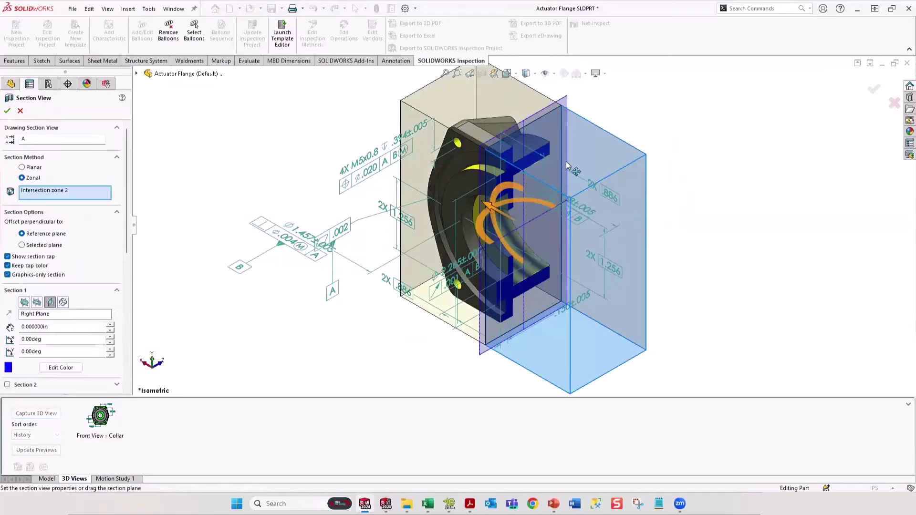
pyautogui.click(7, 110)
# In the Right orientation, move the flatness frame, the depth and boss diameter dimensions and the M5 hole callout clear of the section
pyautogui.press('space')
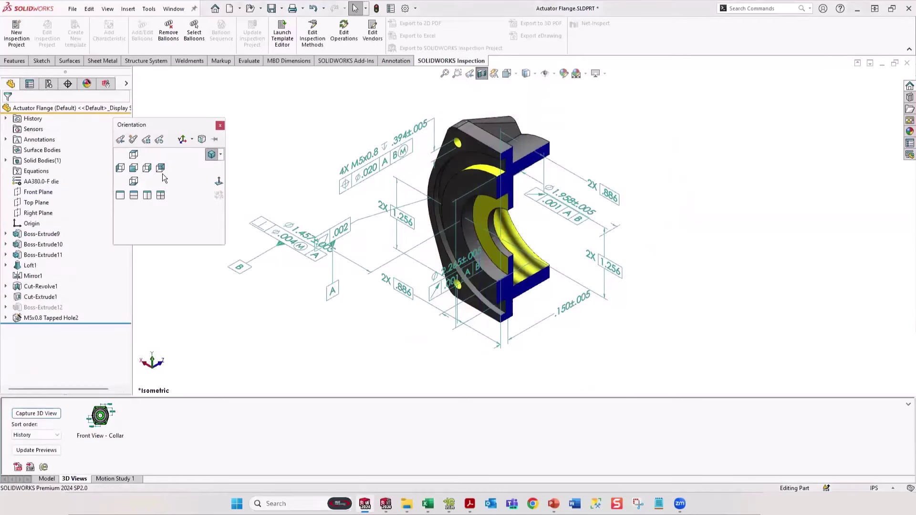
pyautogui.click(148, 172)
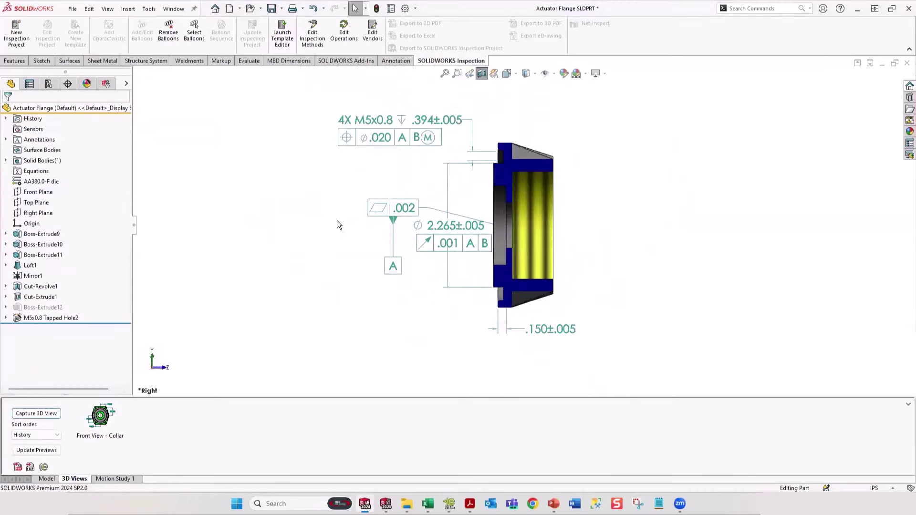
pyautogui.moveTo(384, 210); pyautogui.dragTo(625, 180)
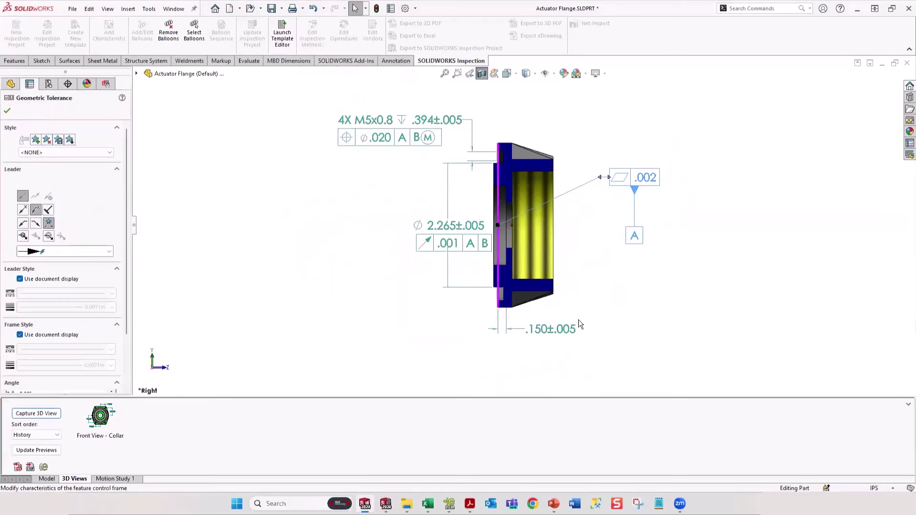
pyautogui.moveTo(573, 336); pyautogui.dragTo(444, 362)
pyautogui.click(456, 226)
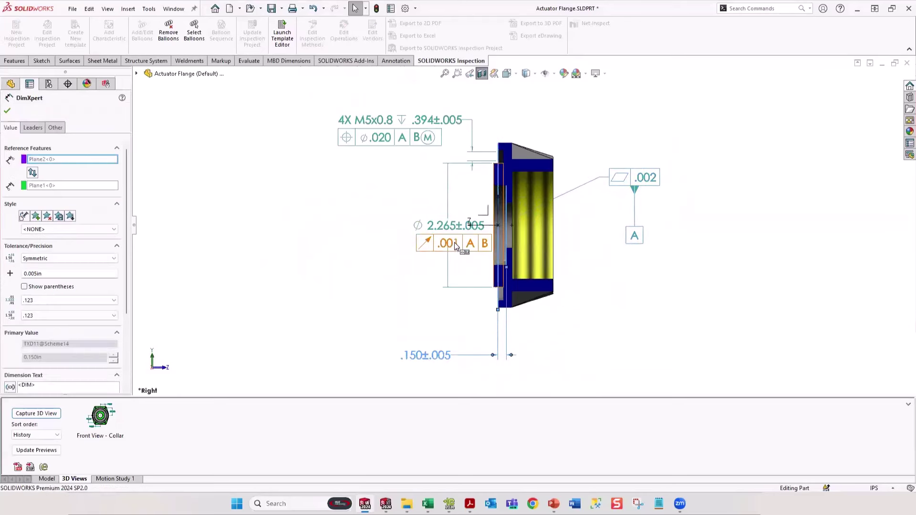
pyautogui.moveTo(456, 225); pyautogui.dragTo(378, 229)
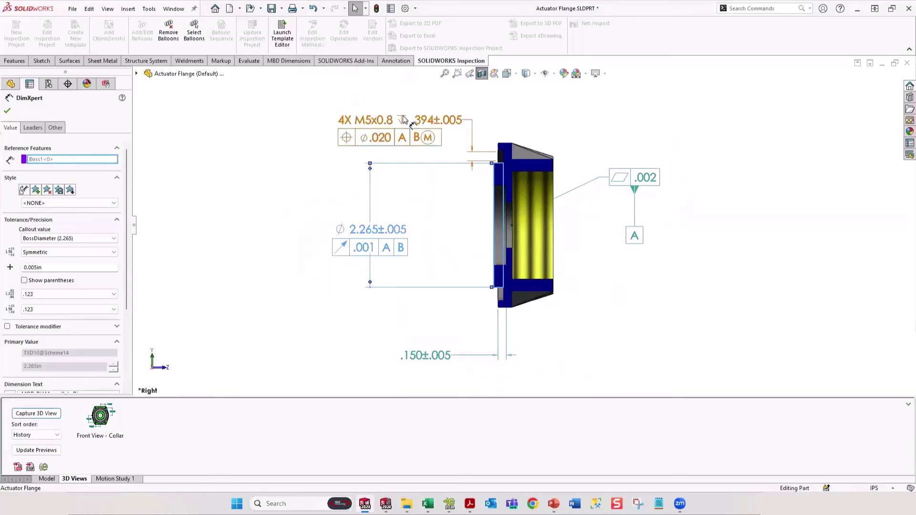
pyautogui.moveTo(404, 126); pyautogui.dragTo(401, 102)
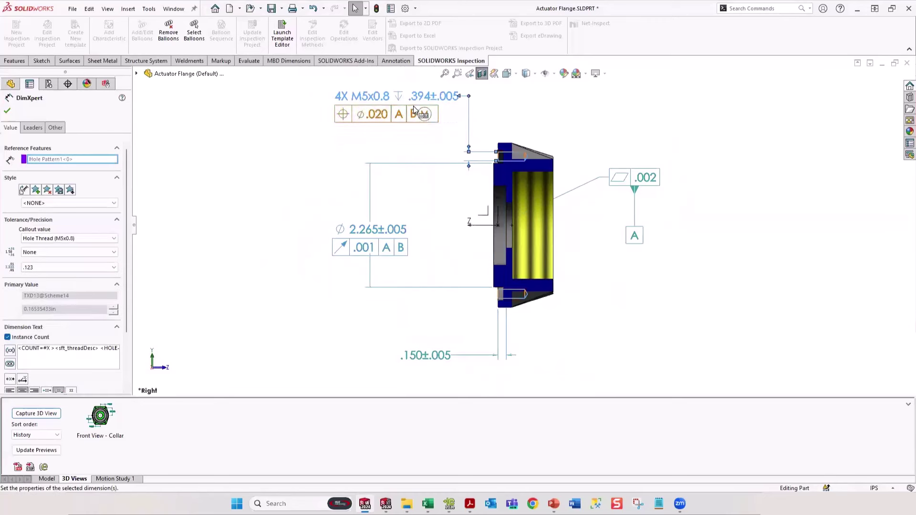
pyautogui.click(337, 215)
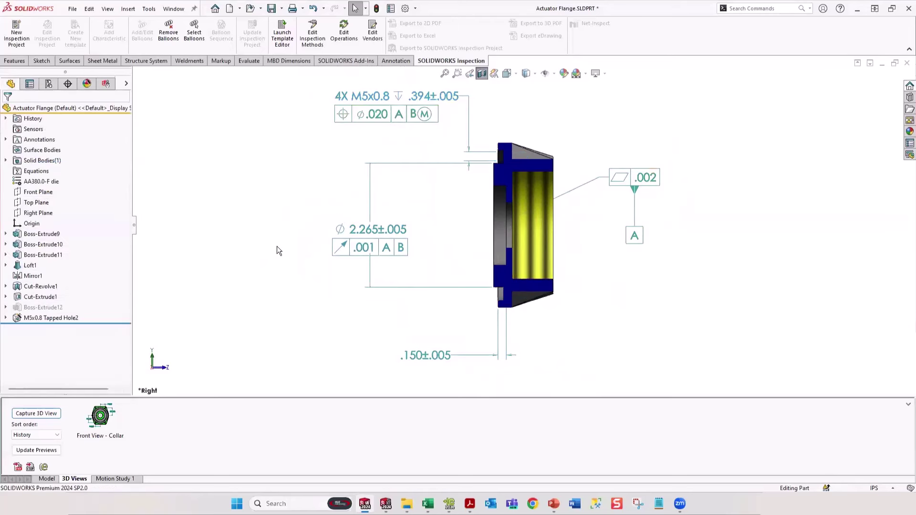
# Capture the annotated section as a 3D view named "Right Section View"
pyautogui.click(30, 414)
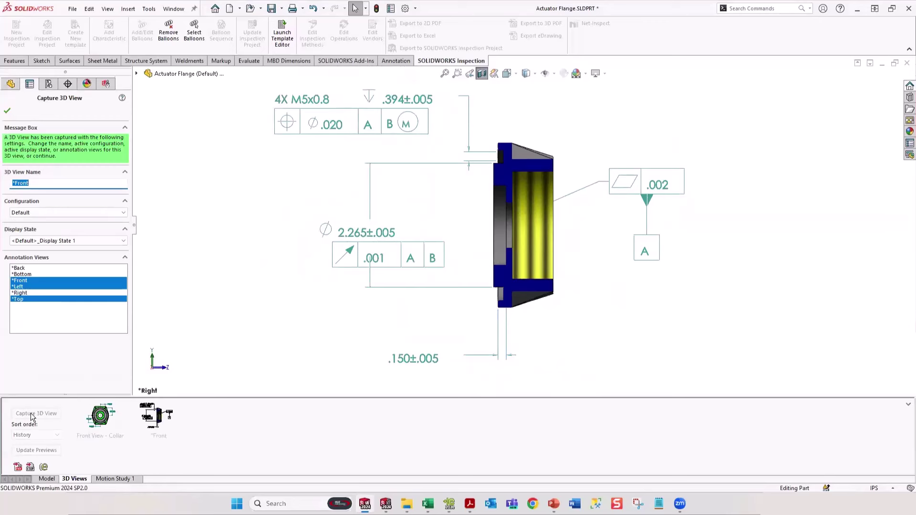
pyautogui.write('Right Secit')
pyautogui.press('BackSpace')
pyautogui.press('BackSpace')
pyautogui.write('tion View')
pyautogui.click(7, 110)
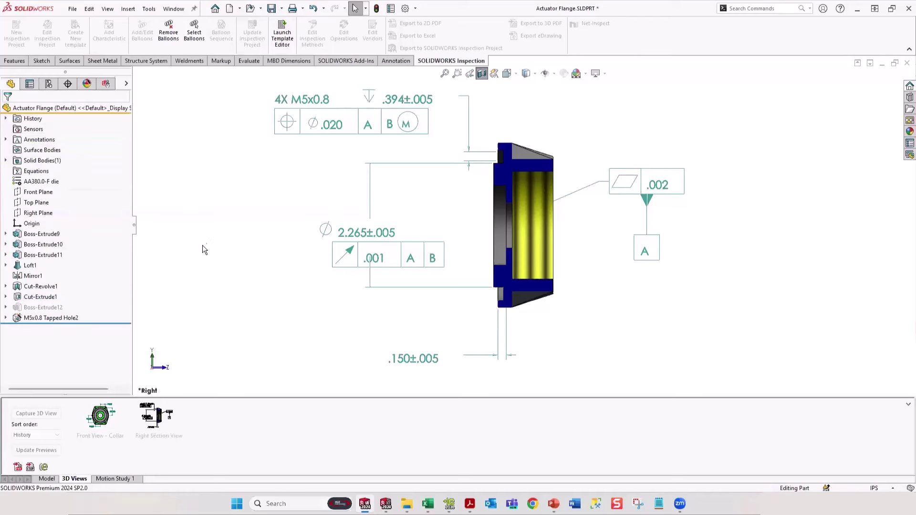
# Turn off the section view and capture the whole flange in isometric as a 3D view named "Iso Main"
pyautogui.hotkey('ctrl', '7')
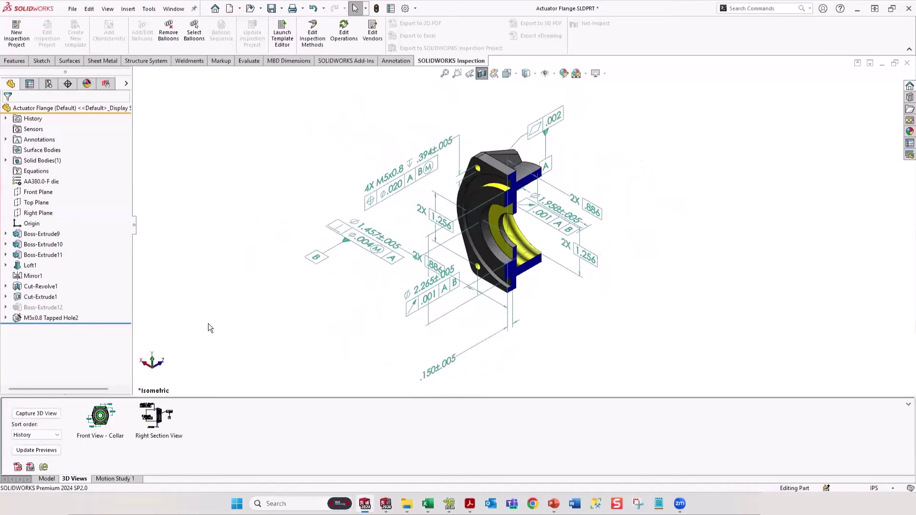
pyautogui.click(482, 73)
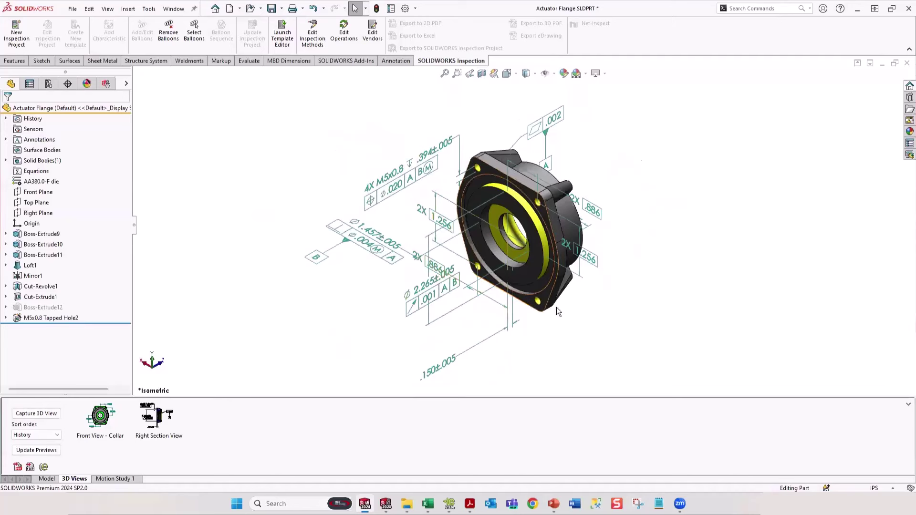
pyautogui.click(52, 415)
pyautogui.click(53, 415)
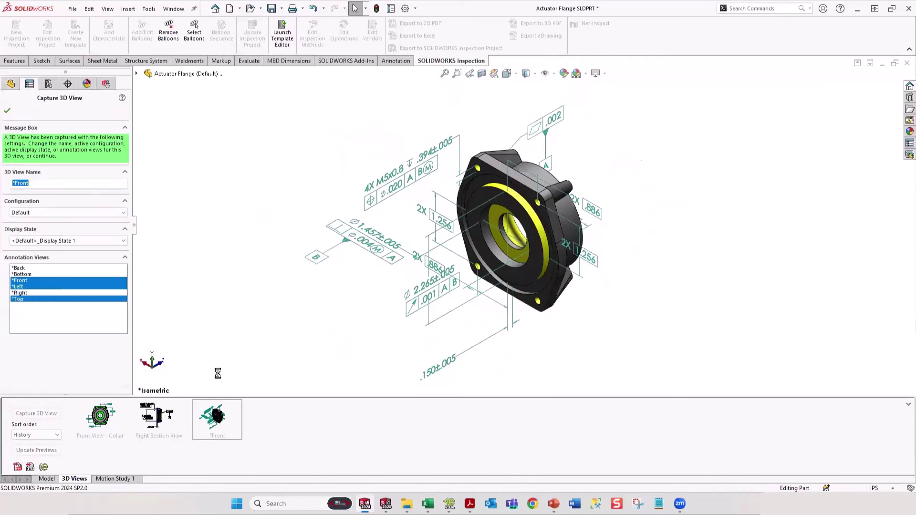
pyautogui.write('Is')
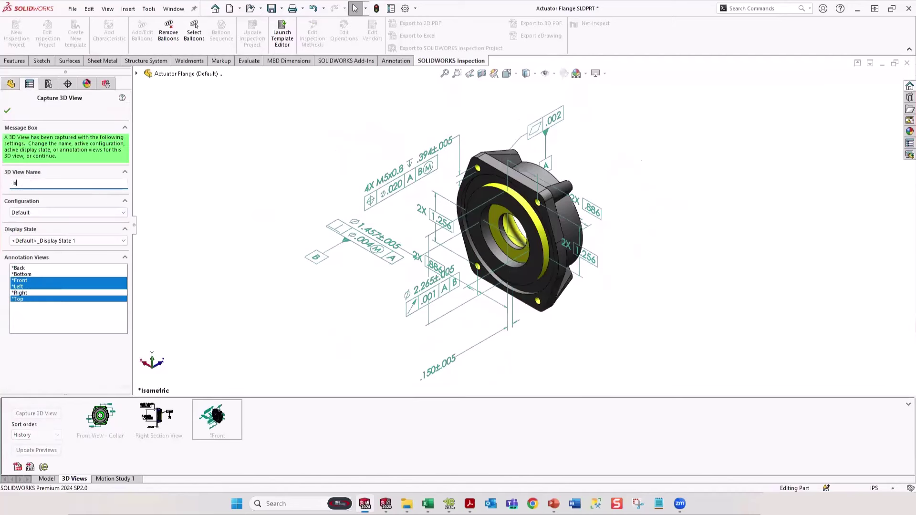
pyautogui.write('o Main')
pyautogui.click(8, 110)
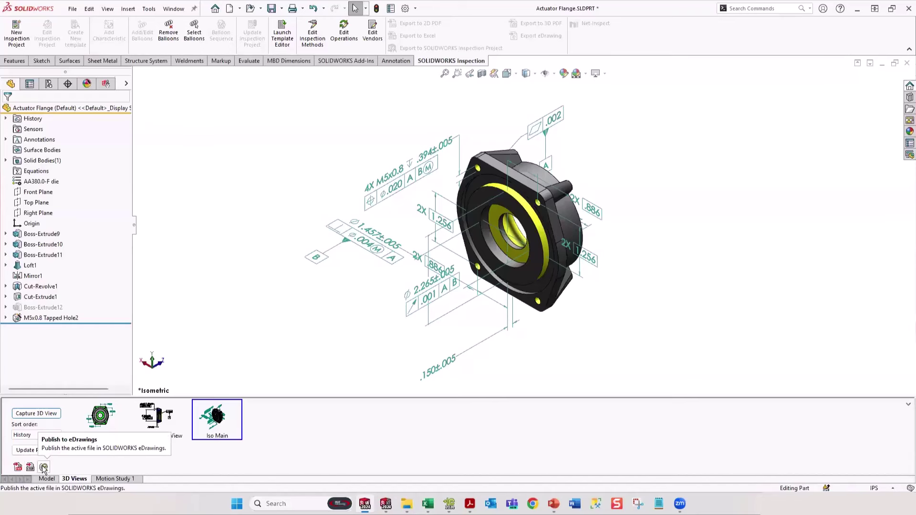
# Publish the flange to eDrawings, switch to that program and display the 3D views there
pyautogui.click(44, 468)
pyautogui.hotkey('alt', 'Tab')
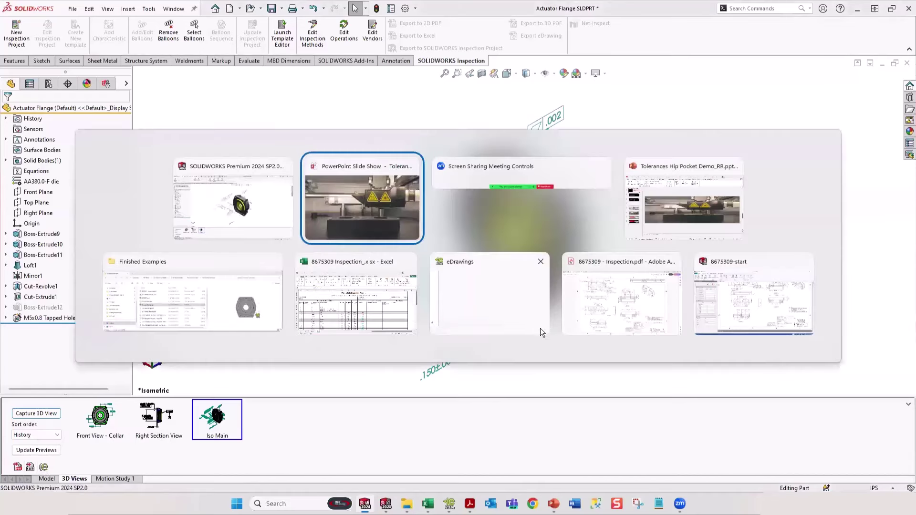
pyautogui.click(506, 308)
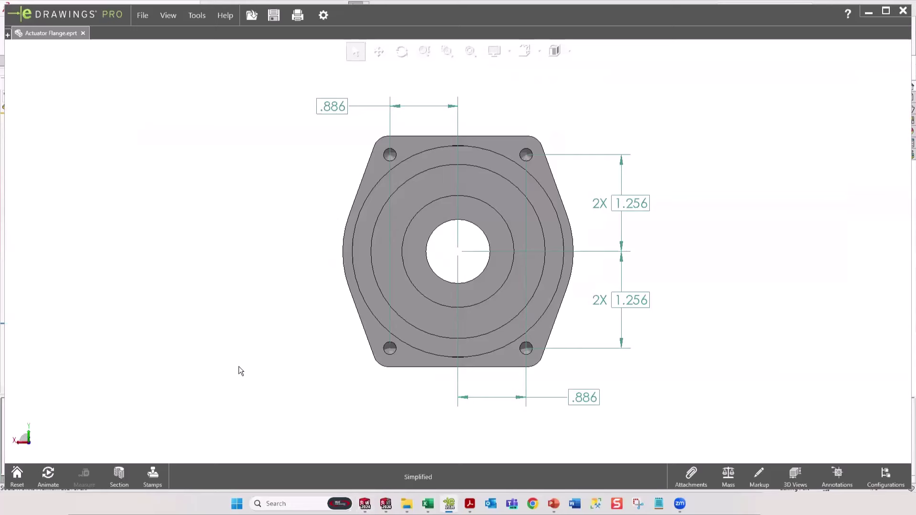
pyautogui.click(796, 475)
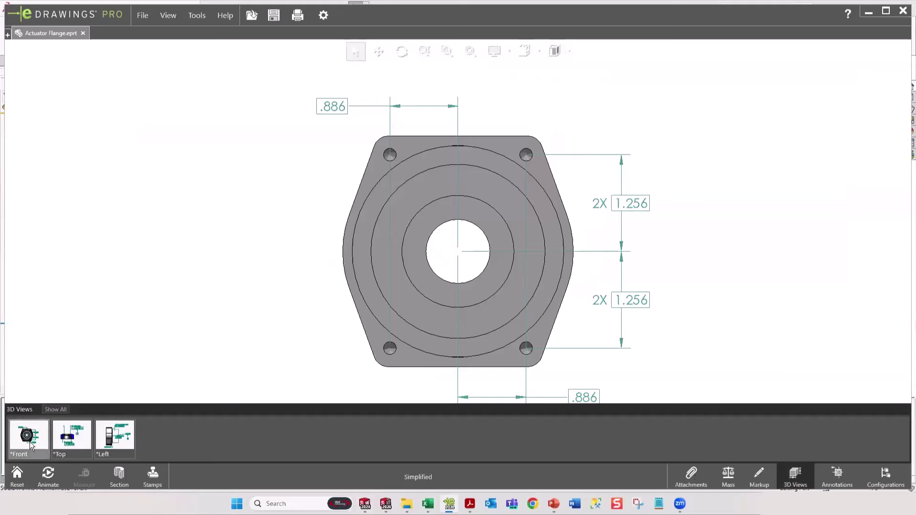
# Examine the flange's Top, Left and Front 3D views in eDrawings, rotating the sectioned Top view to check its annotations
pyautogui.click(70, 440)
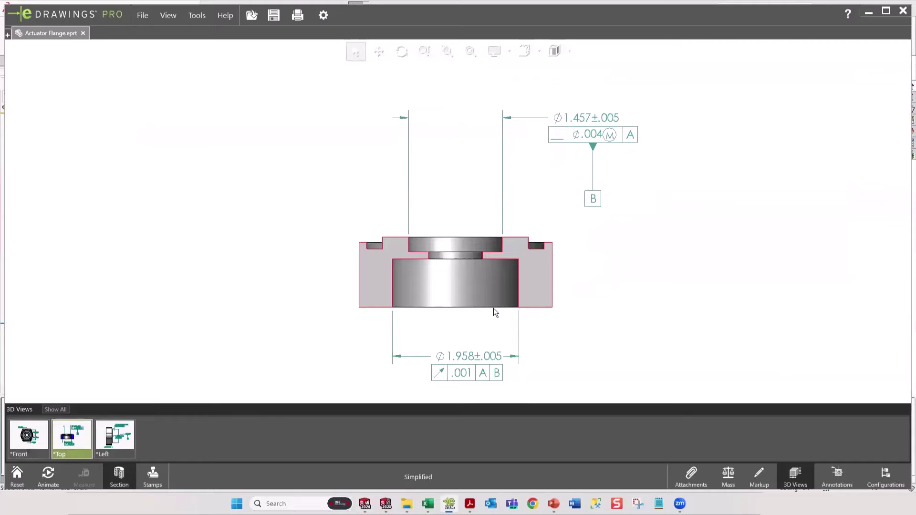
pyautogui.moveTo(581, 298)
pyautogui.mouseDown()
pyautogui.moveTo(552, 334)
pyautogui.moveTo(501, 310)
pyautogui.moveTo(462, 306)
pyautogui.moveTo(558, 279)
pyautogui.mouseUp()
pyautogui.scroll(3, 500, 292)
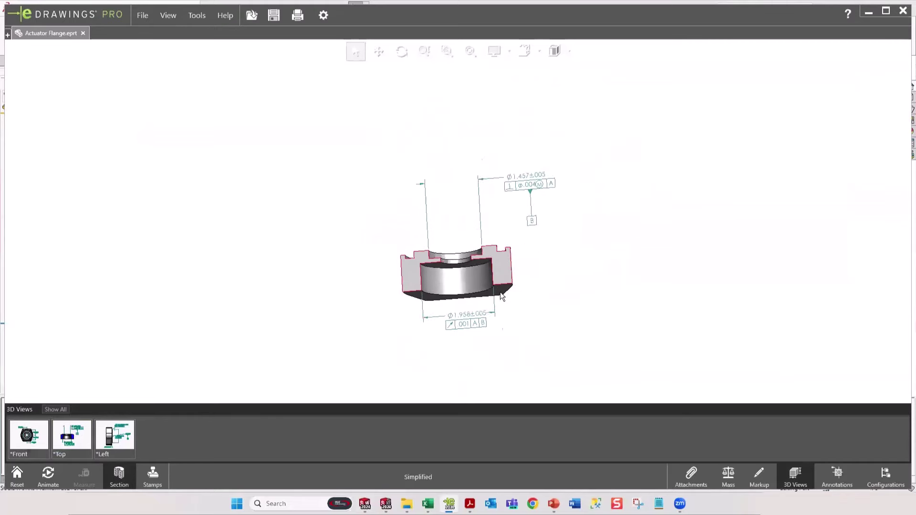
pyautogui.scroll(-3, 499, 288)
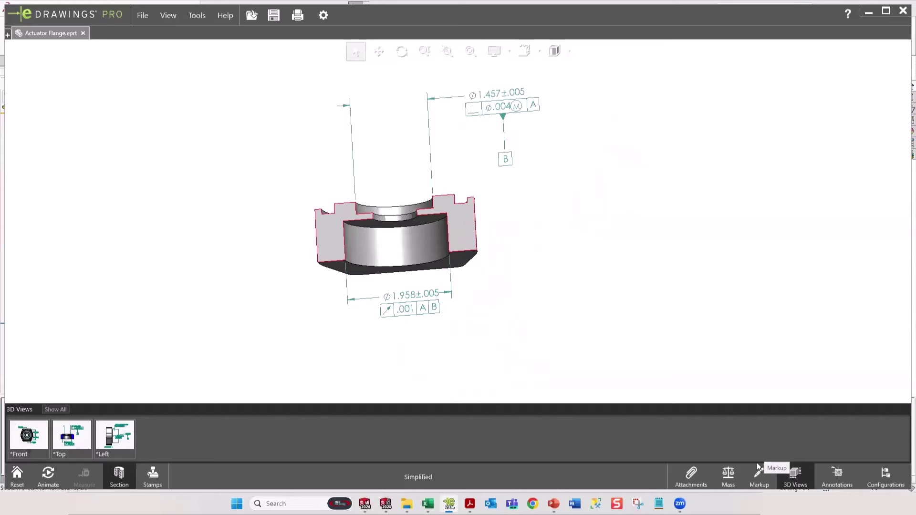
pyautogui.click(110, 439)
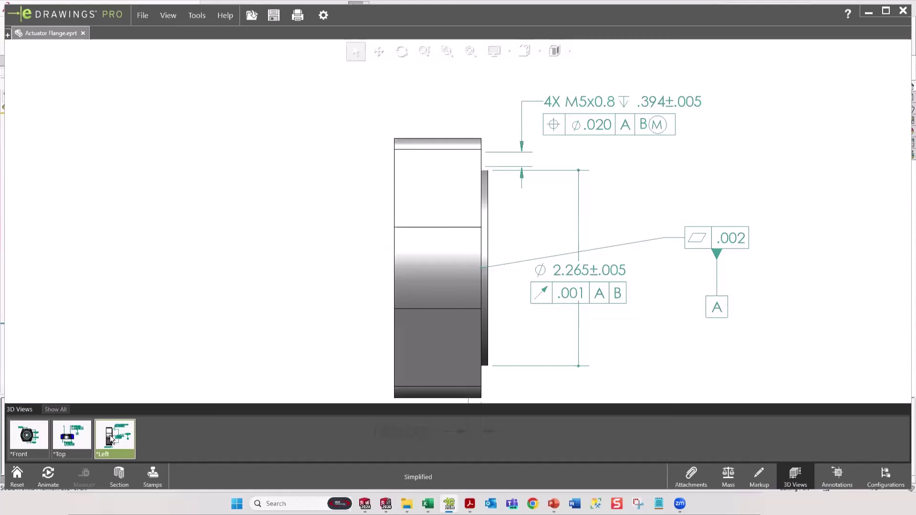
pyautogui.click(20, 442)
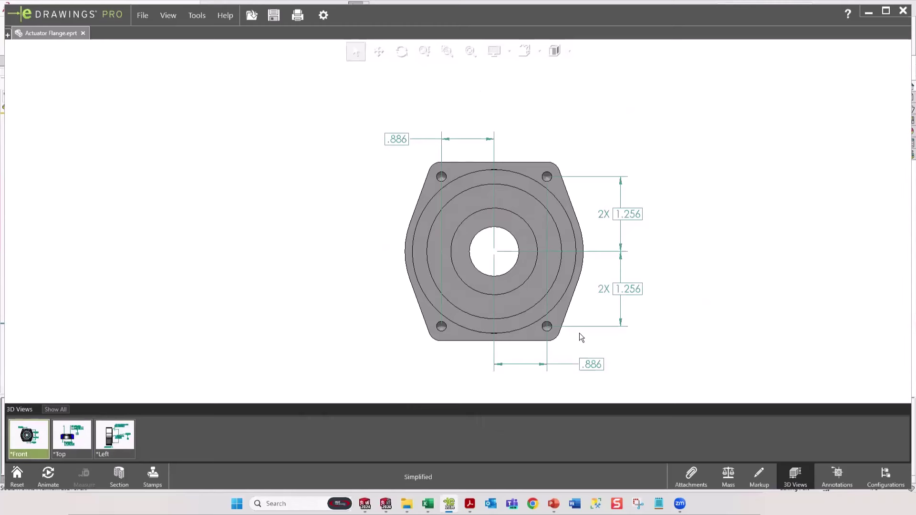
# Close eDrawings and bring up the Gearbox Housing drawing in SOLIDWORKS
pyautogui.click(903, 11)
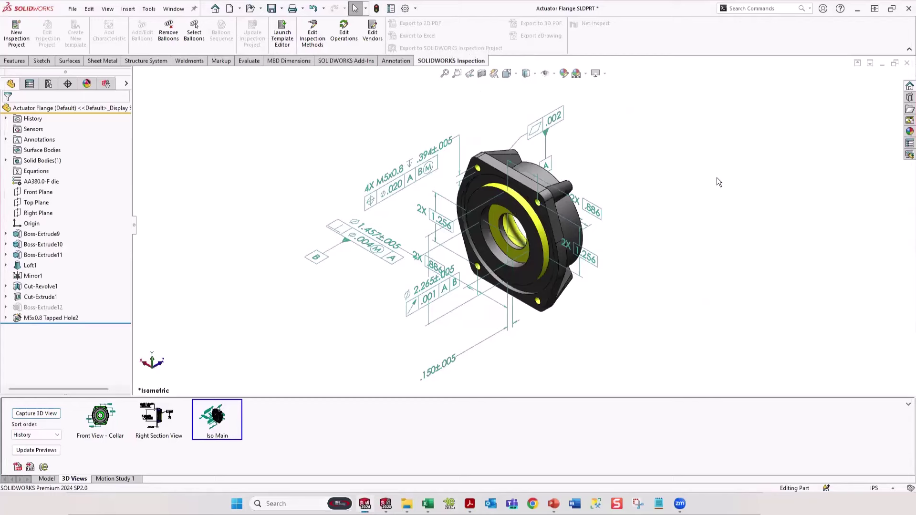
pyautogui.hotkey('ctrl', 'Tab')
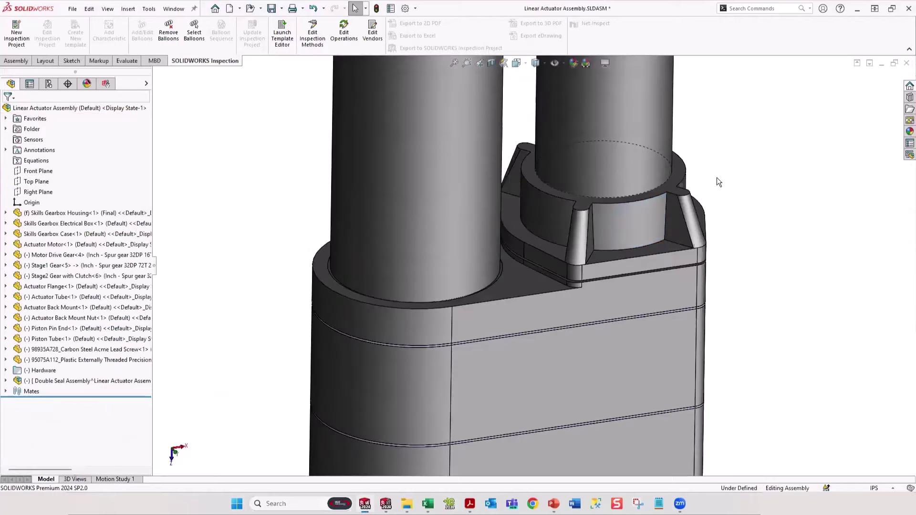
pyautogui.hotkey('ctrl', 'Tab')
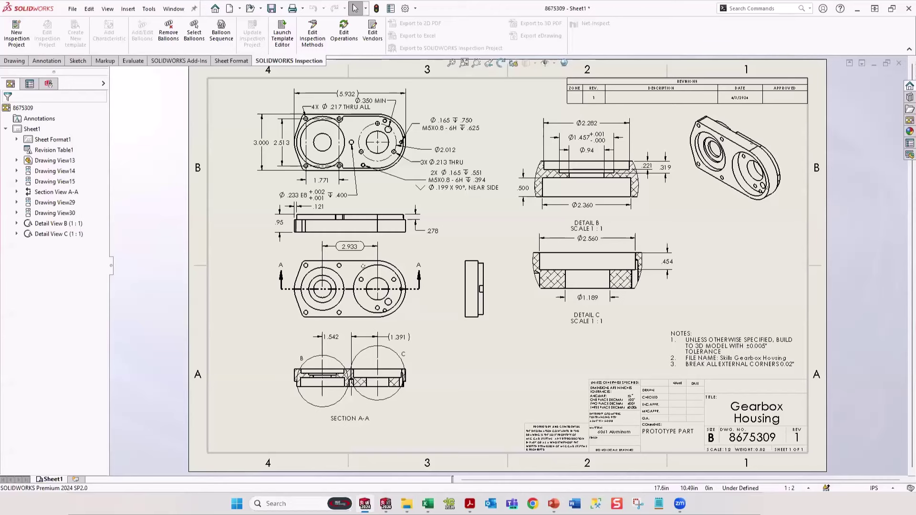
# Switch to Excel to view the First Article Inspection Report full screen, and show the ballooned inspection PDF in Acrobat
pyautogui.hotkey('alt', 'Tab')
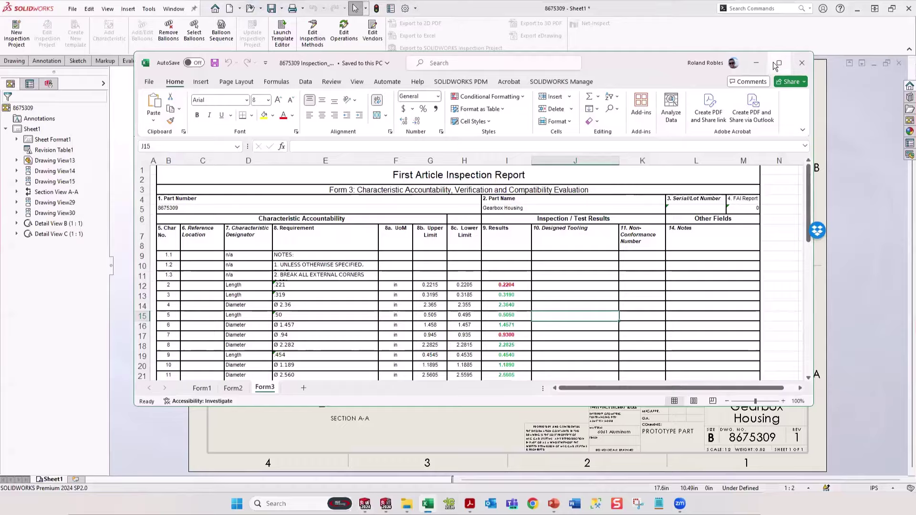
pyautogui.doubleClick(779, 62)
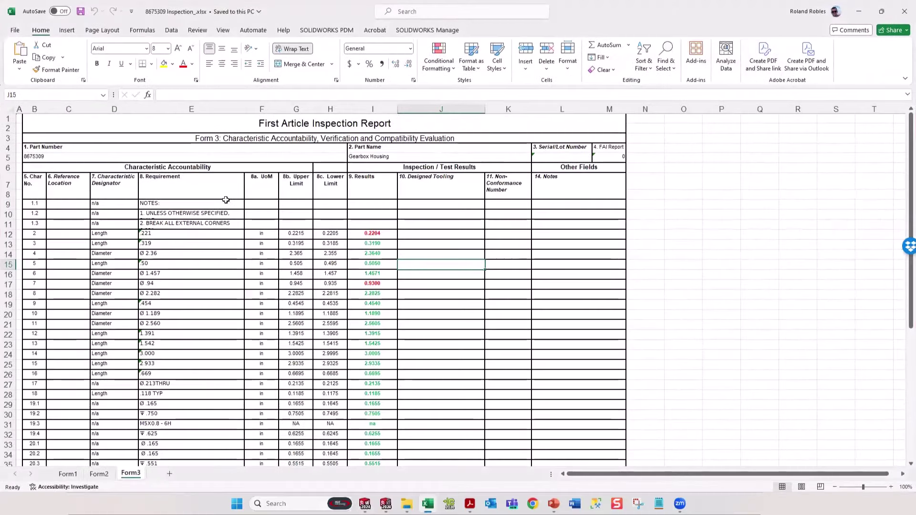
pyautogui.click(471, 502)
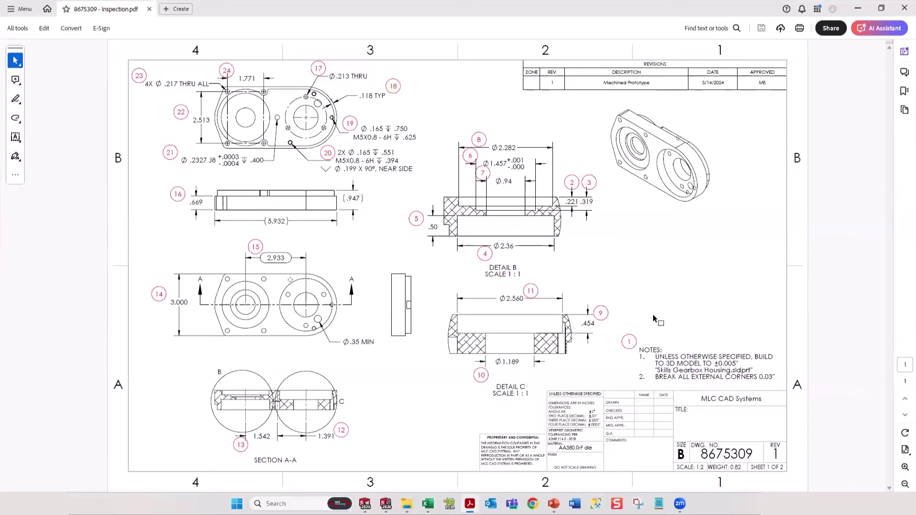
# Return to Excel, read through the Form3 requirements, limits and results, and minimize Excel and Acrobat to get back to the SOLIDWORKS drawing
pyautogui.hotkey('alt', 'Tab')
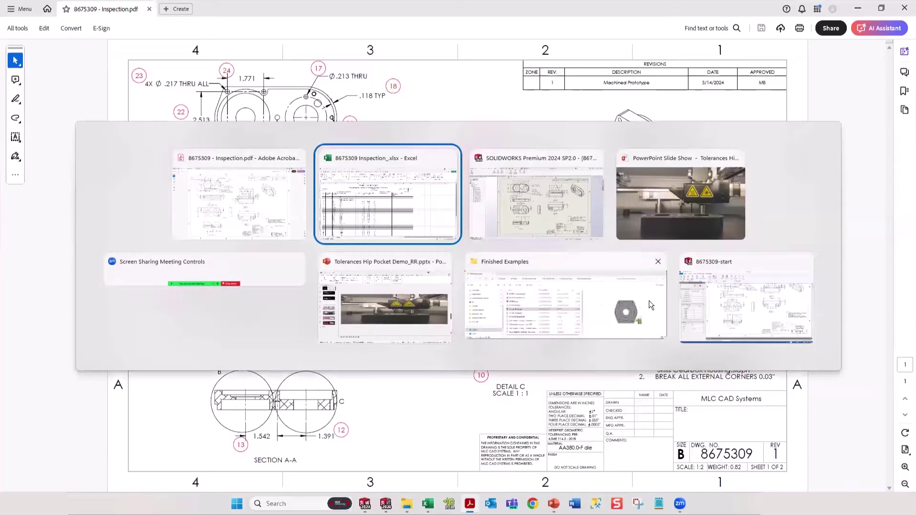
pyautogui.click(439, 219)
pyautogui.scroll(-3, 298, 281)
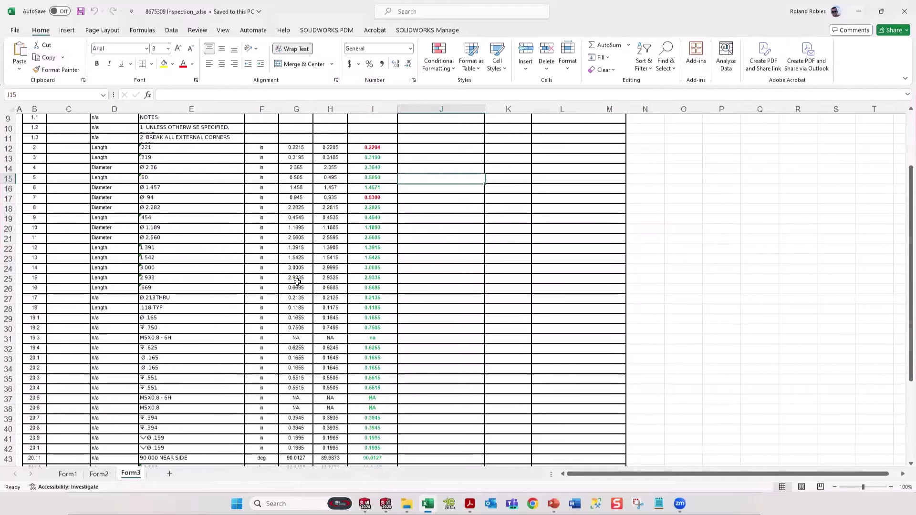
pyautogui.scroll(-1, 211, 235)
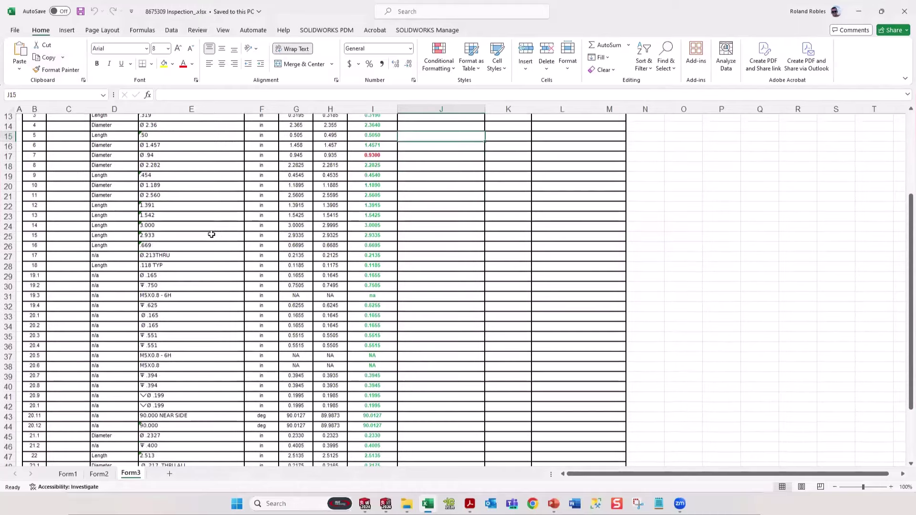
pyautogui.scroll(-6, 211, 235)
pyautogui.scroll(8, 219, 326)
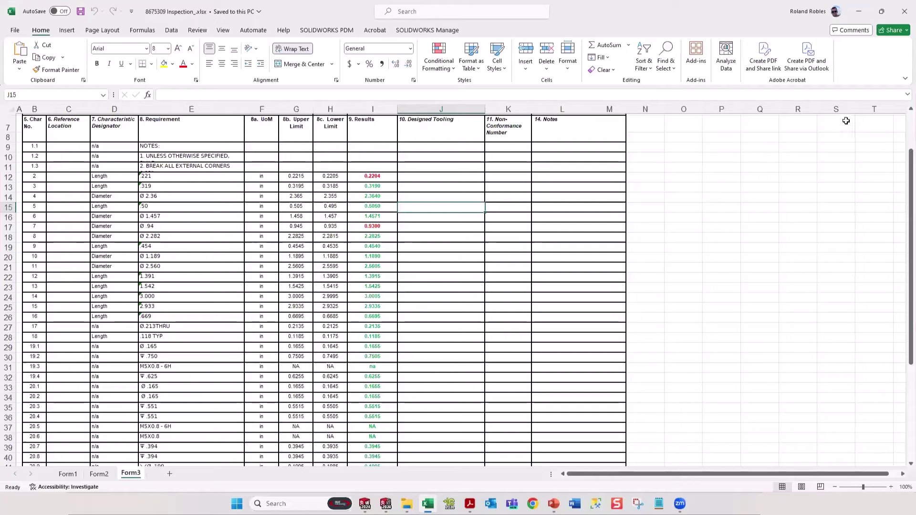
pyautogui.click(860, 13)
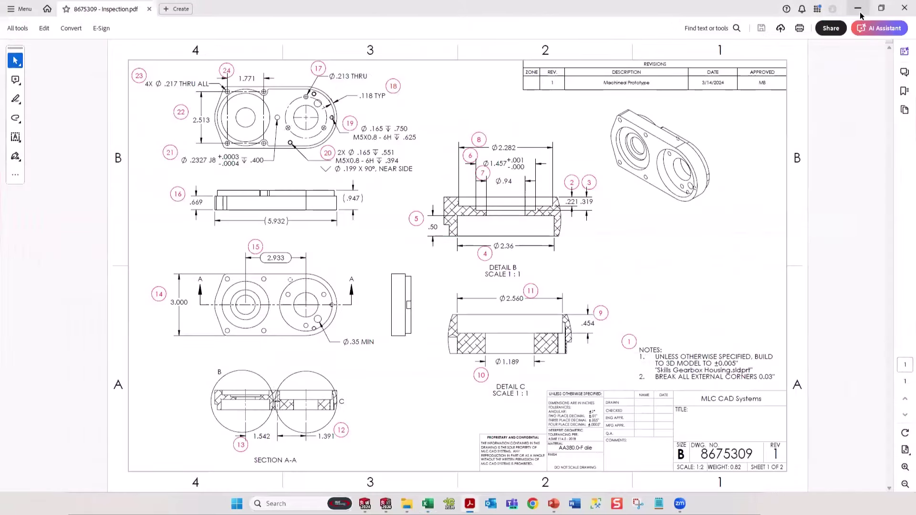
pyautogui.click(859, 12)
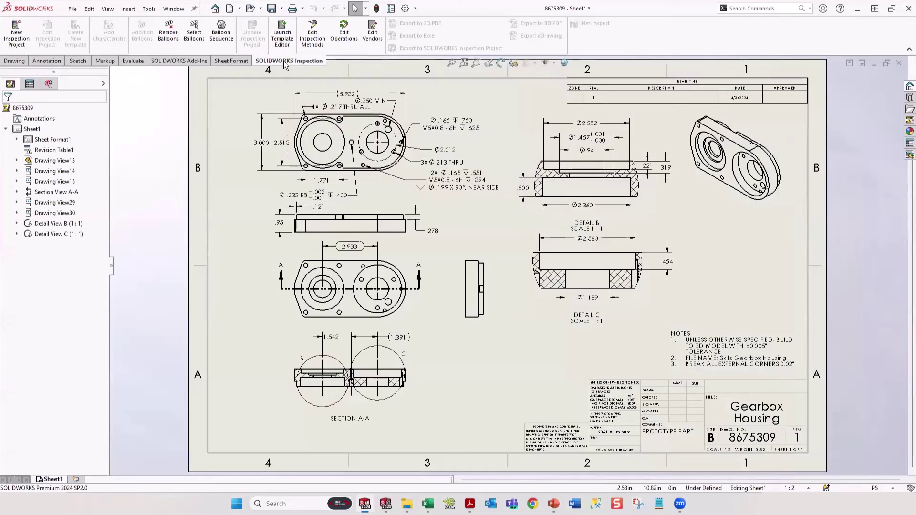
# Start a new inspection project from the default.swidot template and link its Part Name to the model's Description property
pyautogui.click(14, 38)
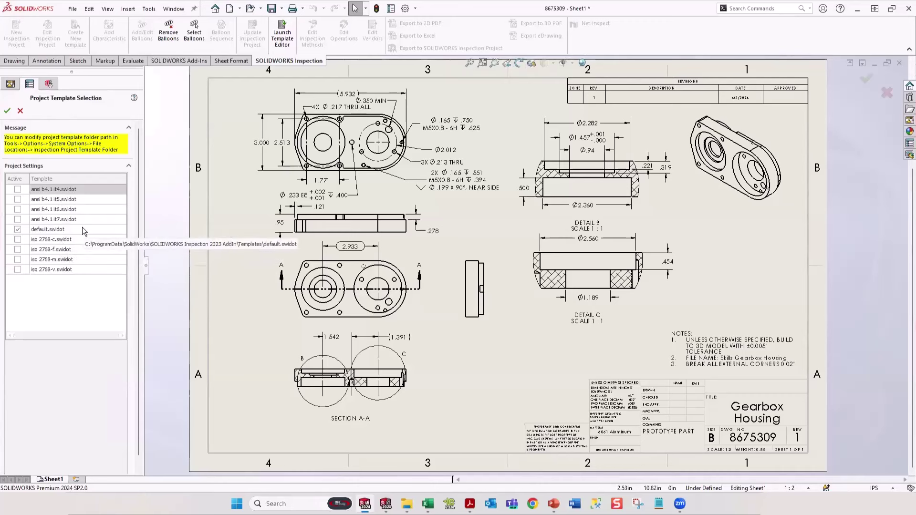
pyautogui.click(7, 111)
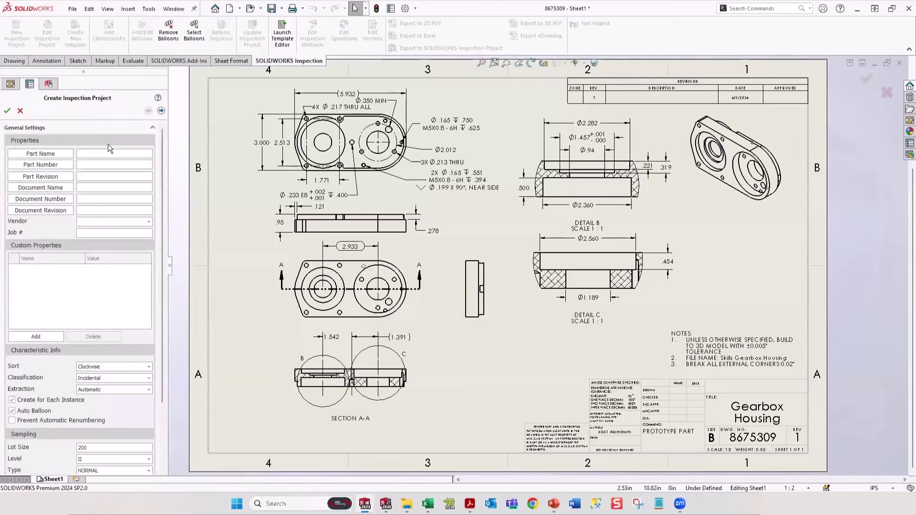
pyautogui.click(62, 154)
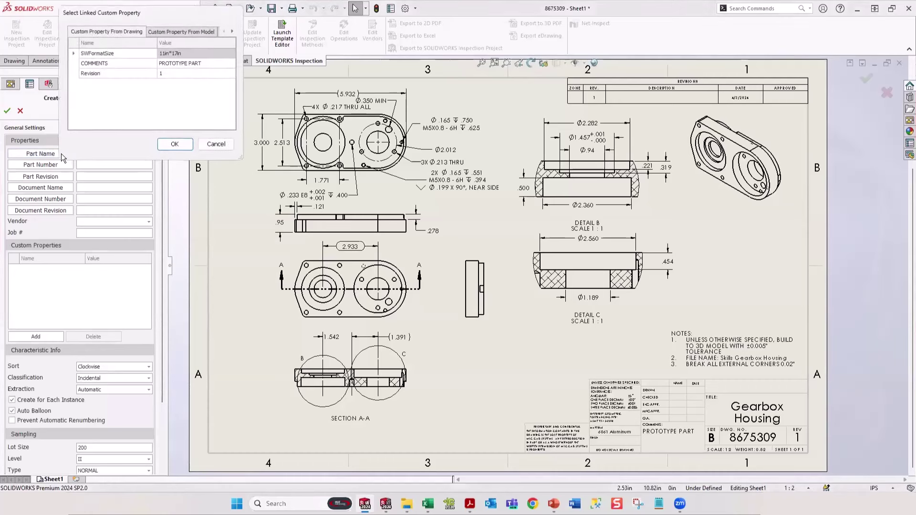
pyautogui.click(190, 31)
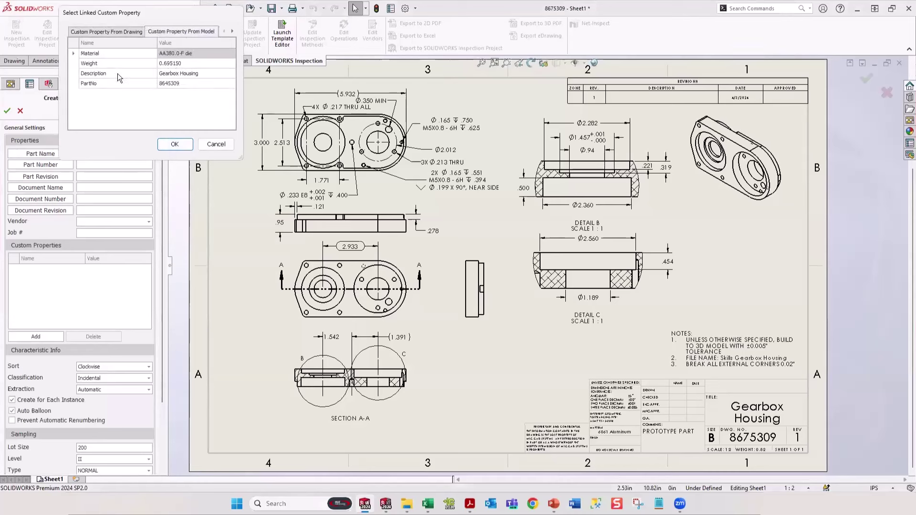
pyautogui.click(90, 78)
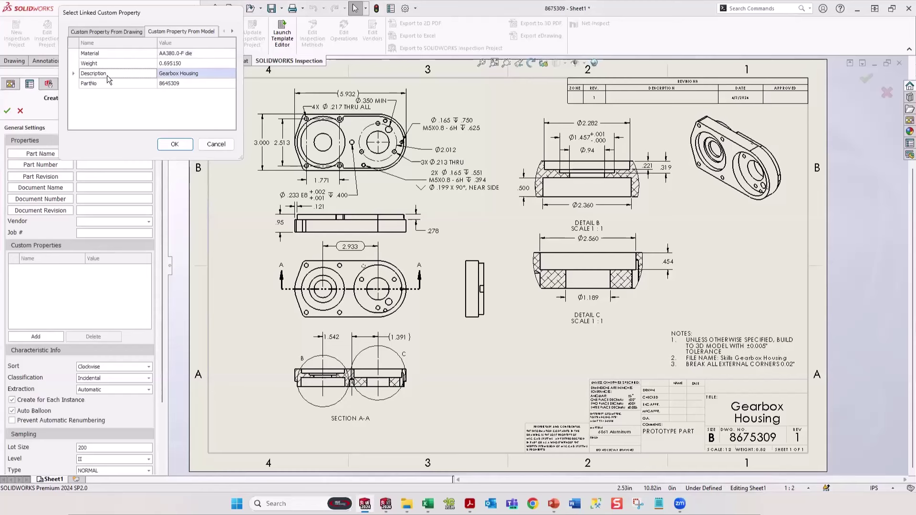
pyautogui.click(178, 144)
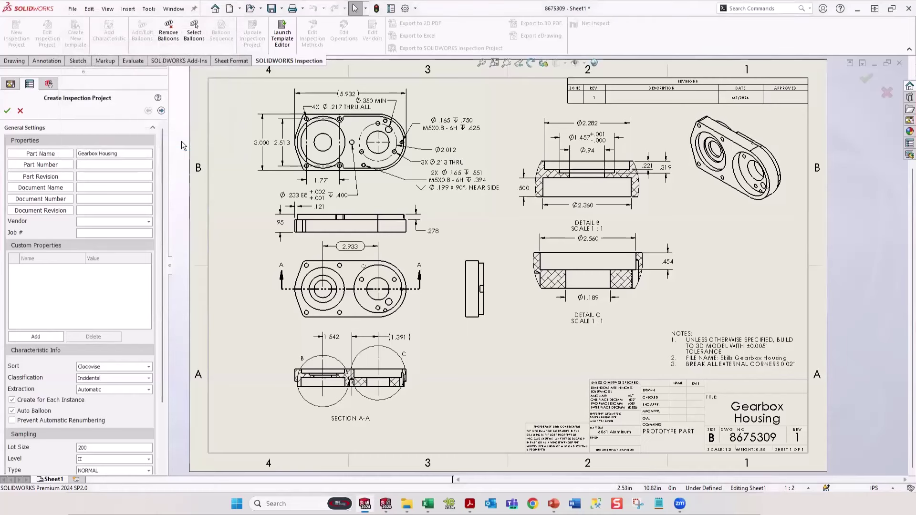
# Link the Part Number to the model's PartNo property and the Part Revision to the drawing's Revision property
pyautogui.click(40, 165)
pyautogui.click(173, 31)
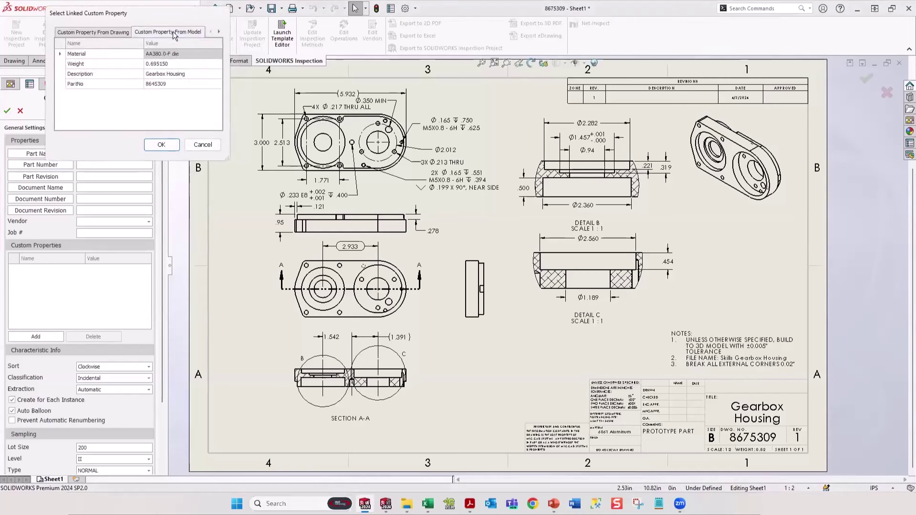
pyautogui.click(68, 84)
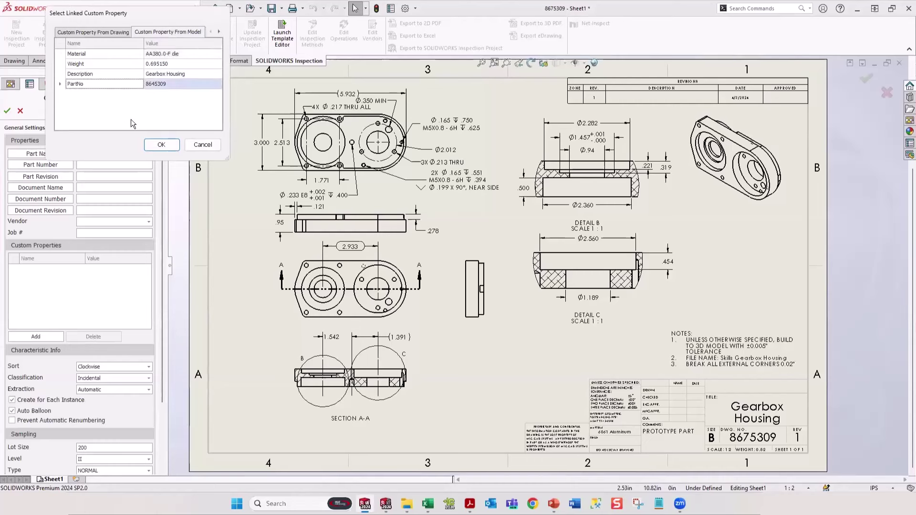
pyautogui.click(162, 144)
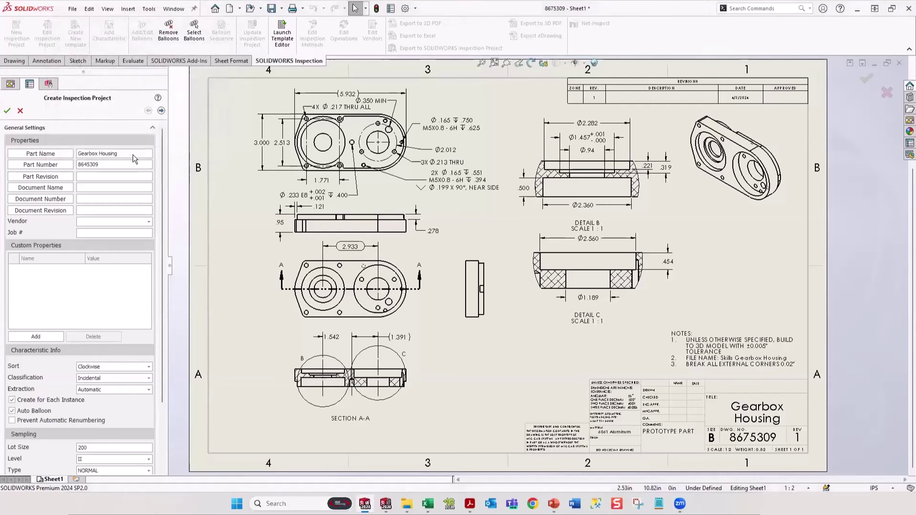
pyautogui.click(53, 177)
pyautogui.click(83, 77)
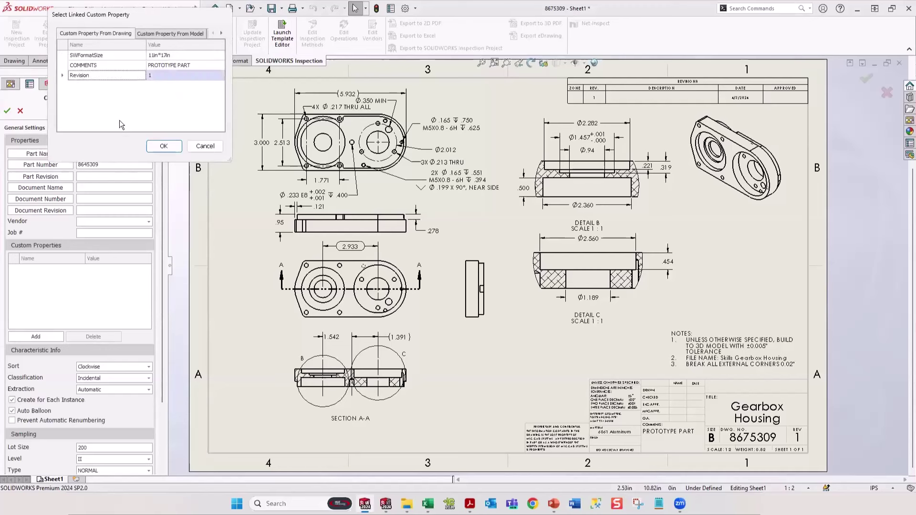
pyautogui.click(163, 146)
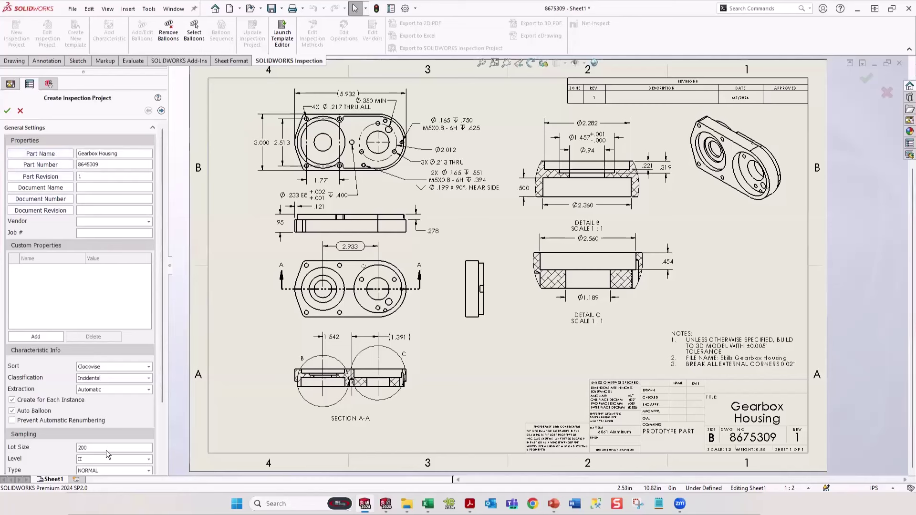
# Set the sampling lot size to 500 and create the inspection project with automatic balloons
pyautogui.click(127, 450)
pyautogui.moveTo(127, 449); pyautogui.dragTo(73, 450)
pyautogui.write('500')
pyautogui.click(7, 112)
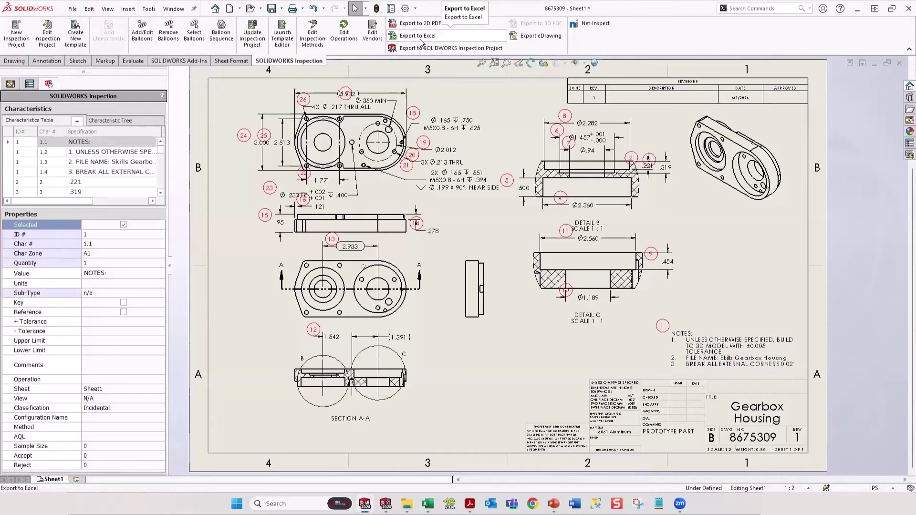
# Switch to Excel to look at the inspection report again, and return to the ballooned drawing in SOLIDWORKS
pyautogui.hotkey('alt', 'Tab')
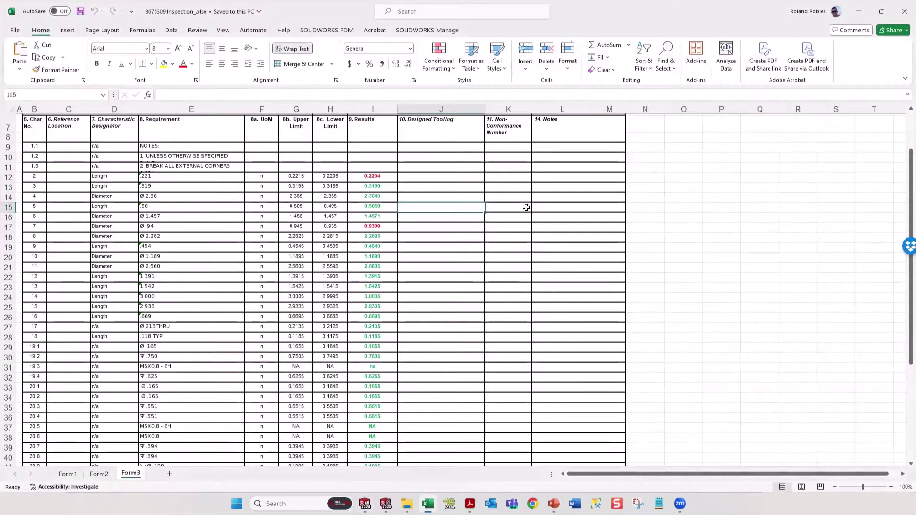
pyautogui.hotkey('alt', 'Tab')
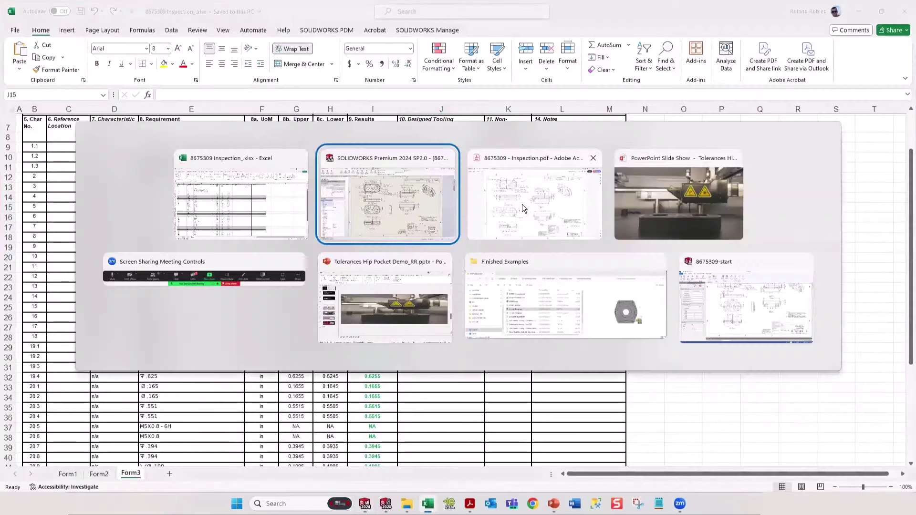
pyautogui.click(418, 194)
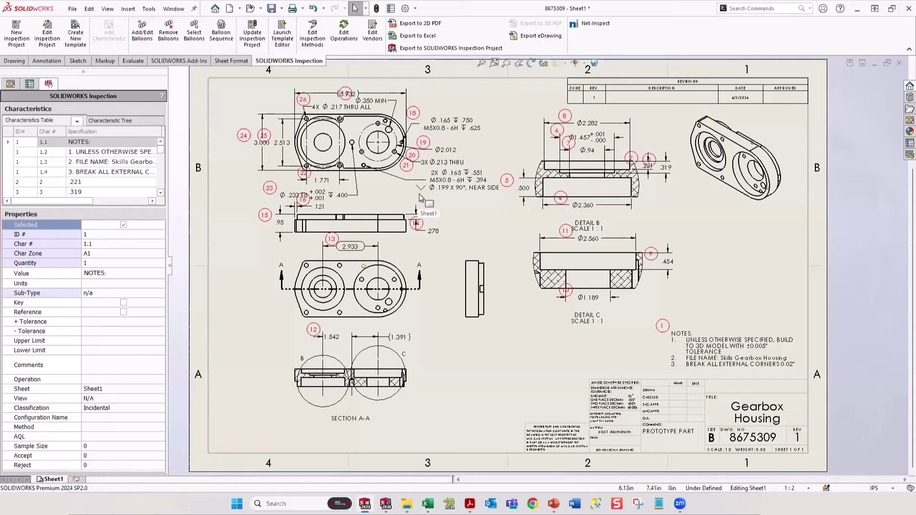
# Close SOLIDWORKS without saving the modified documents
pyautogui.click(253, 33)
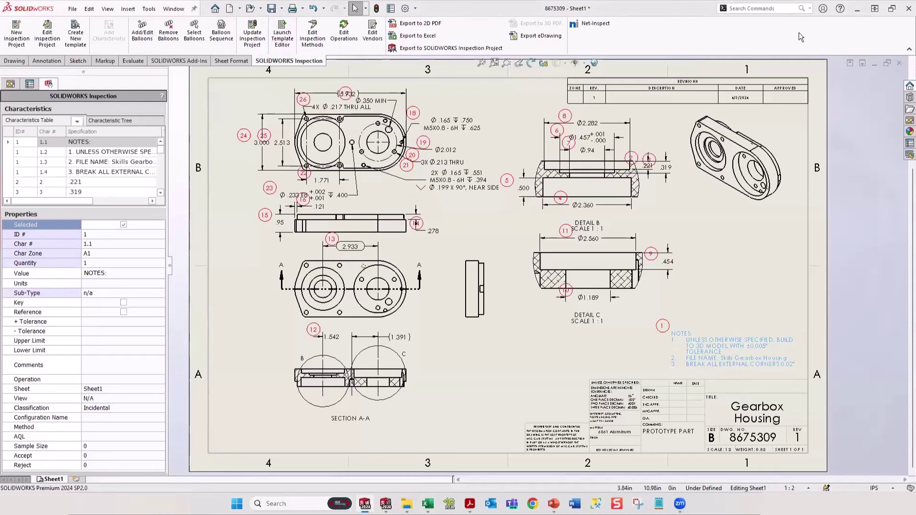
pyautogui.click(909, 8)
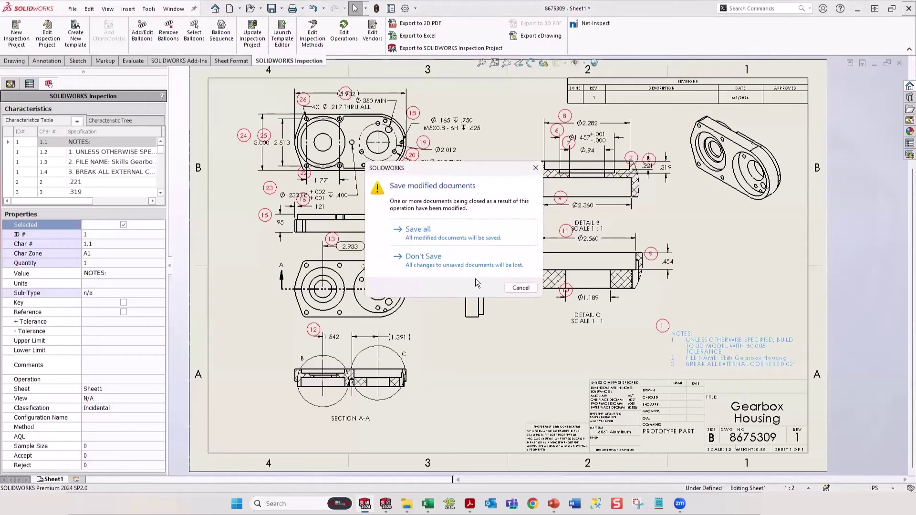
pyautogui.click(453, 261)
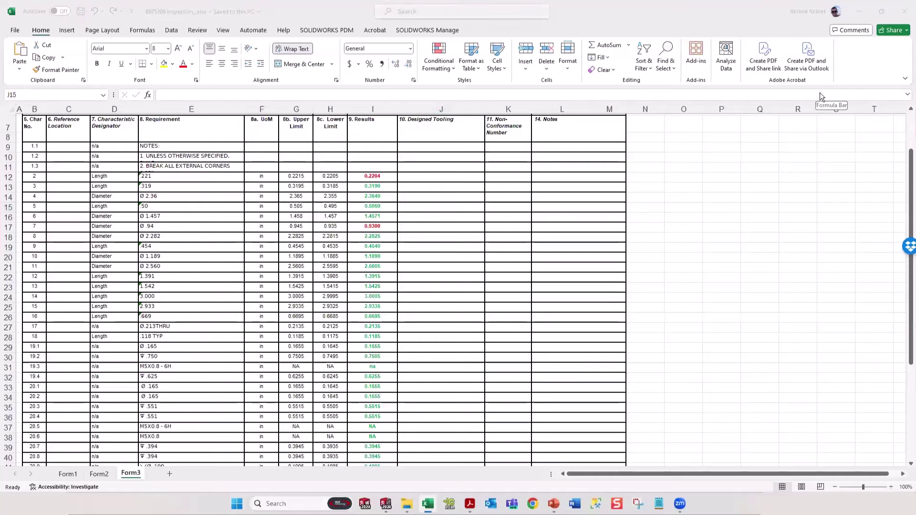
# Switch from Excel to the 8675309-start project in SOLIDWORKS Inspection and look over the Gearbox Housing drawing
pyautogui.hotkey('alt', 'Tab')
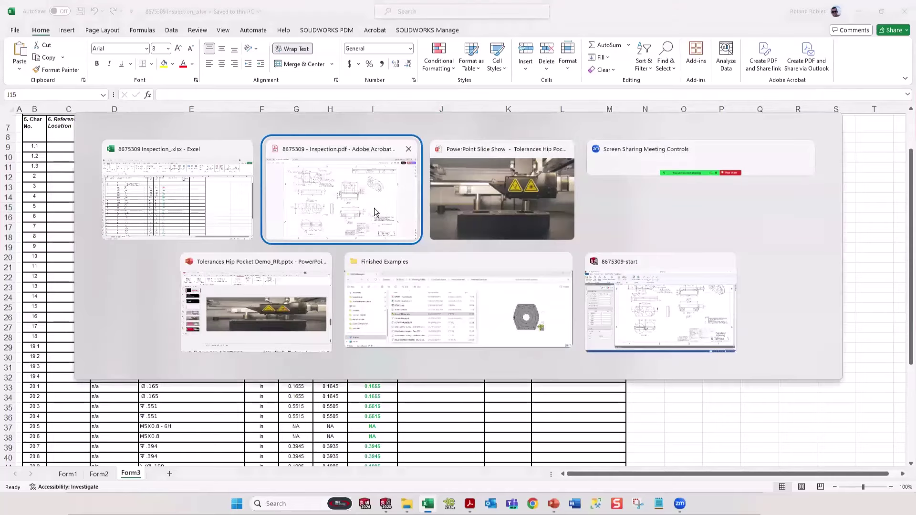
pyautogui.click(591, 293)
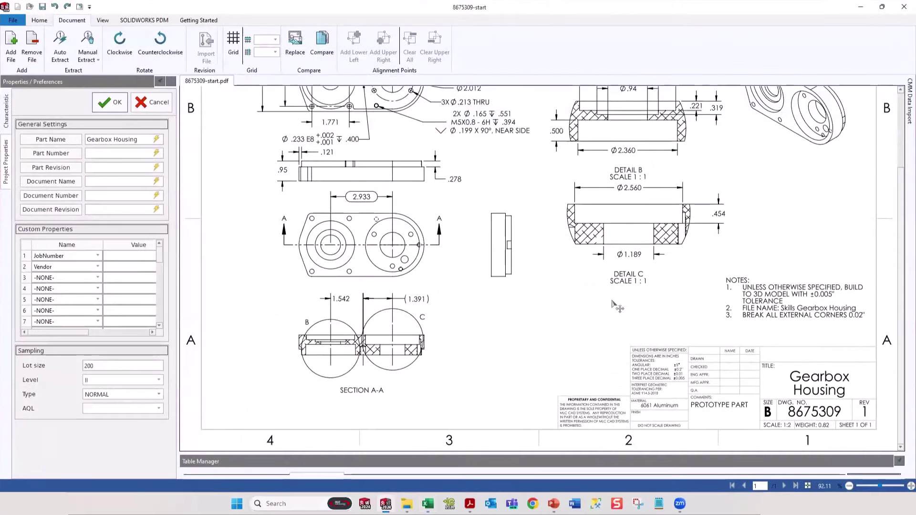
pyautogui.scroll(2, 615, 307)
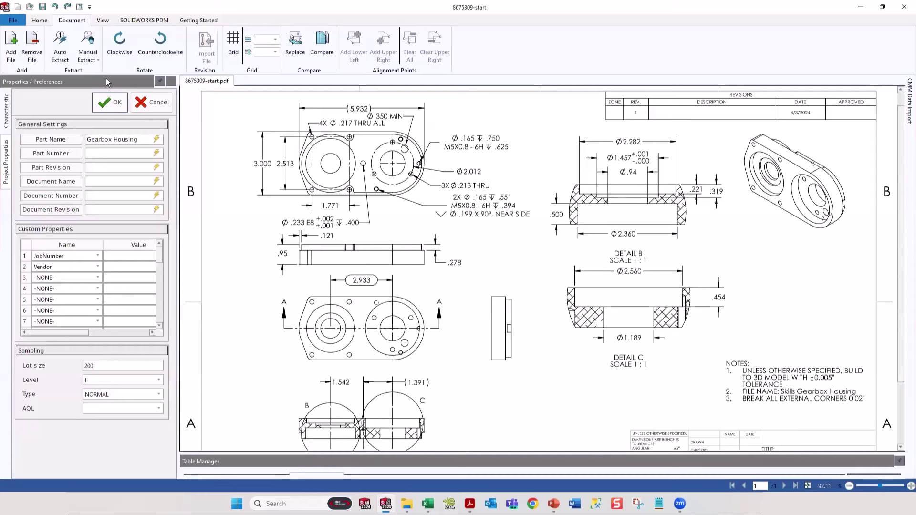
# Start a new project without saving the current one, look at the supported CAD and PDF file types, and cancel
pyautogui.click(13, 21)
pyautogui.click(22, 35)
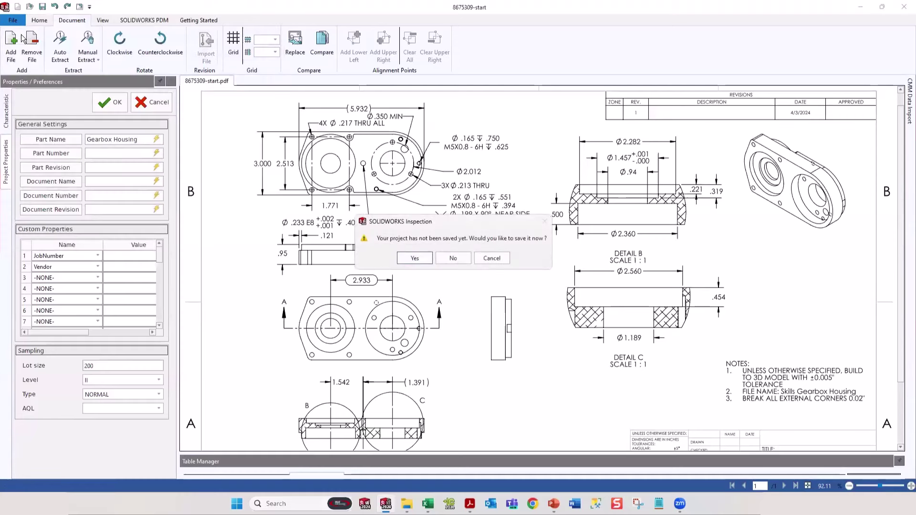
pyautogui.click(454, 259)
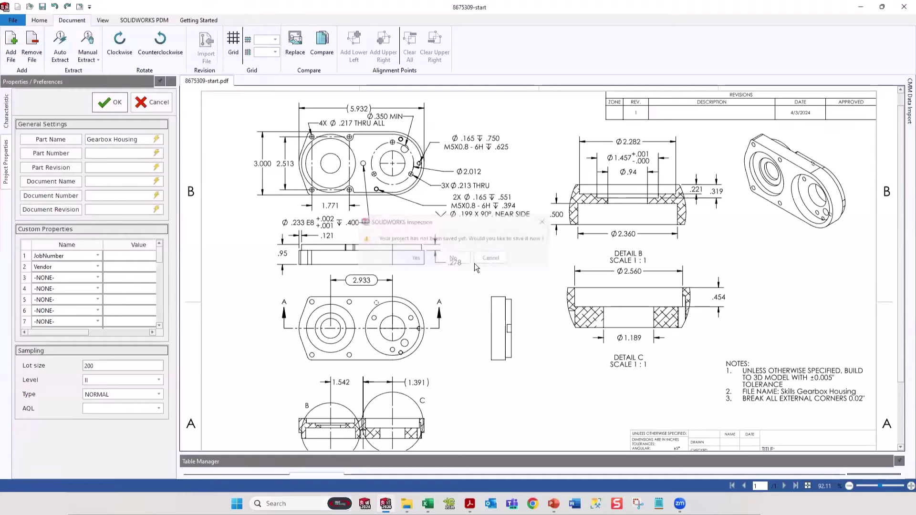
pyautogui.doubleClick(404, 203)
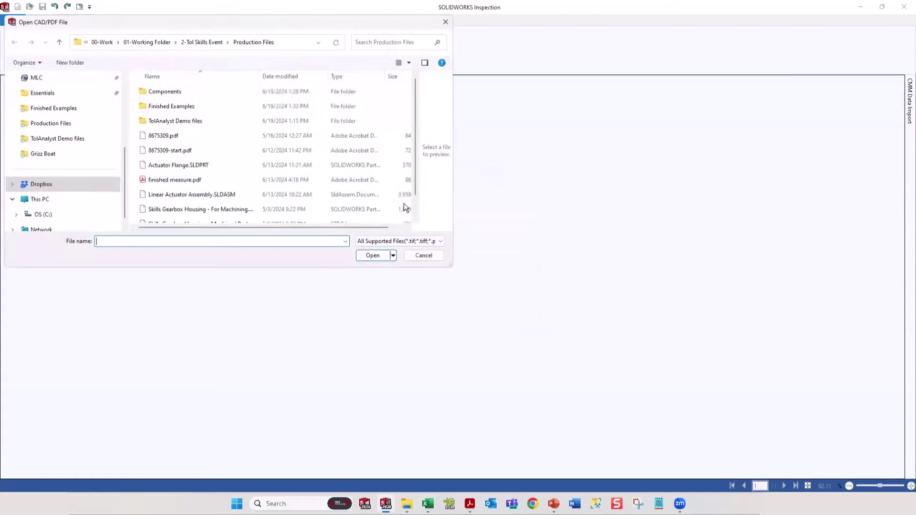
pyautogui.click(414, 242)
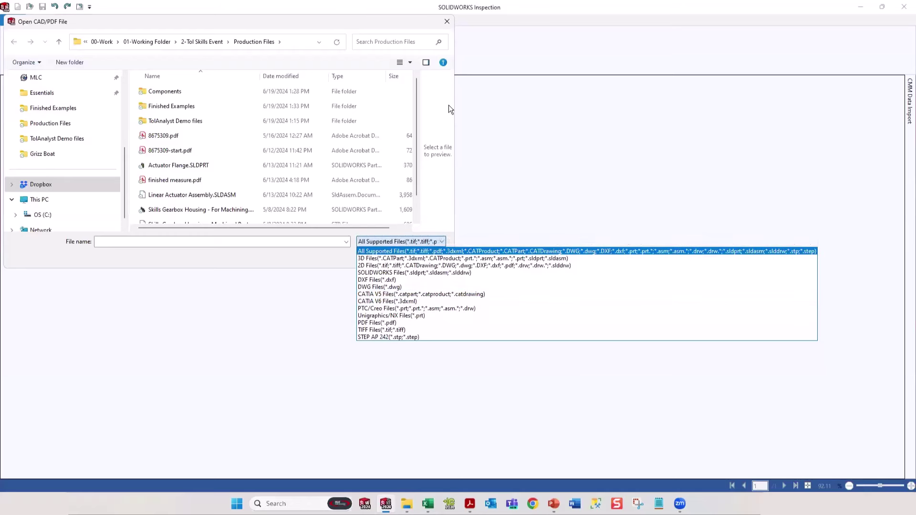
pyautogui.click(446, 22)
pyautogui.click(447, 22)
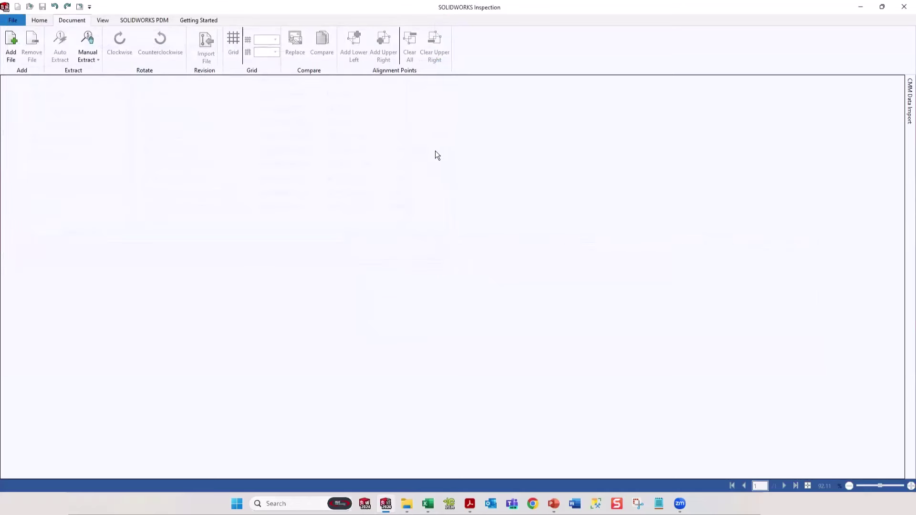
# Open the 8675309-start drawing of the Gearbox Housing again as the inspection project
pyautogui.click(13, 20)
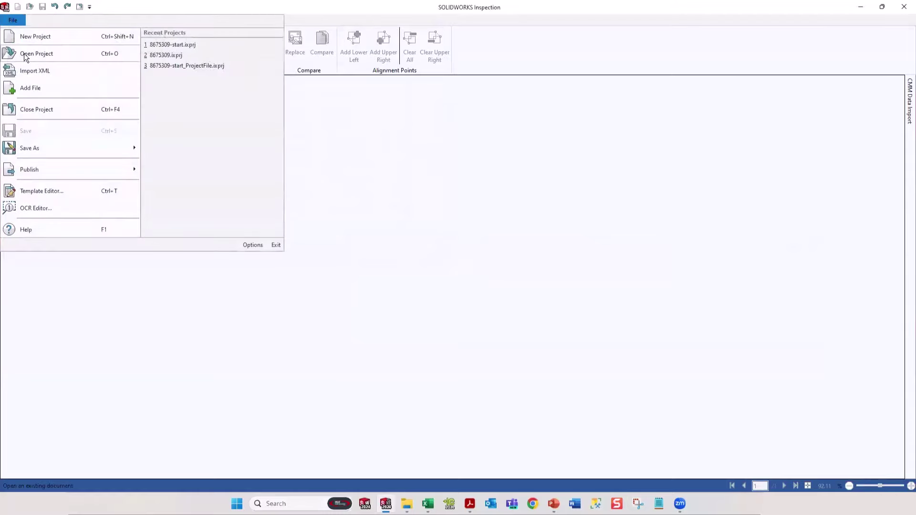
pyautogui.press('Escape')
pyautogui.doubleClick(180, 138)
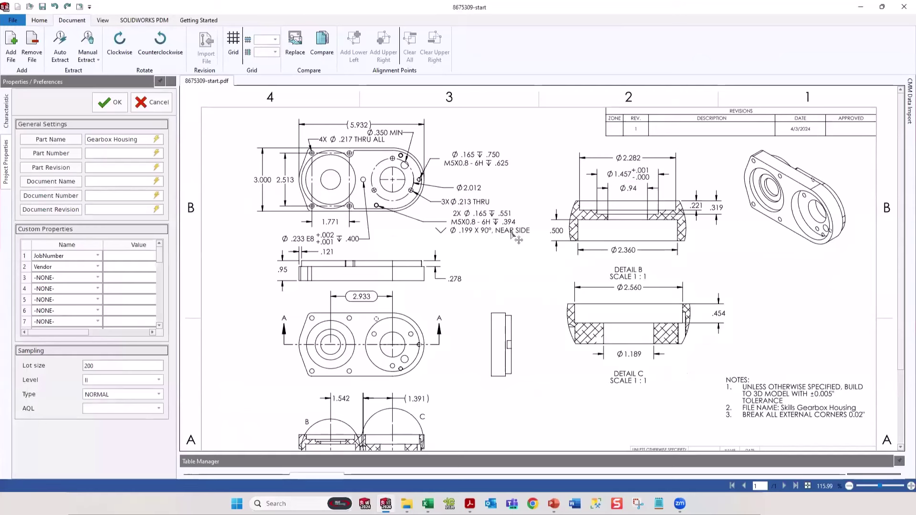
# Capture the Part Number from the title block's drawing number and correct the recognized text to 8675309
pyautogui.click(69, 153)
pyautogui.scroll(-3, 580, 210)
pyautogui.scroll(-1, 606, 230)
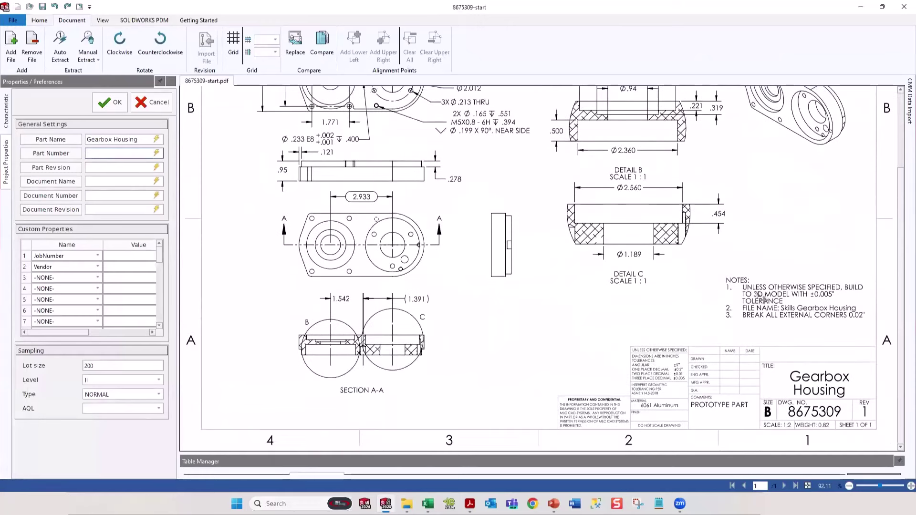
pyautogui.click(103, 21)
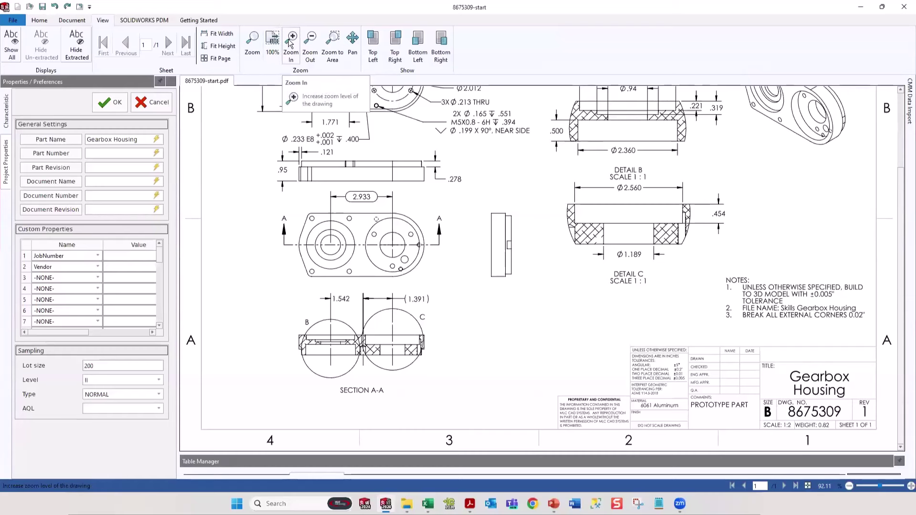
pyautogui.click(333, 43)
pyautogui.moveTo(737, 315); pyautogui.dragTo(890, 450)
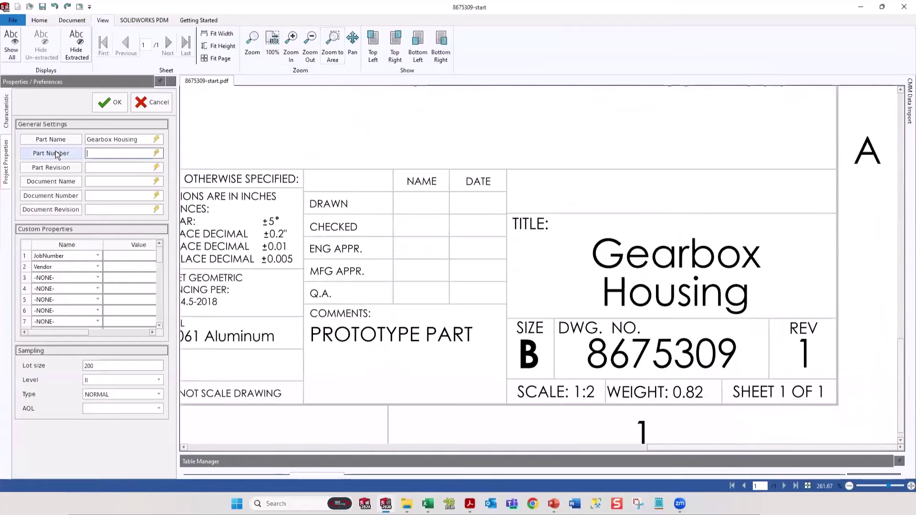
pyautogui.click(156, 154)
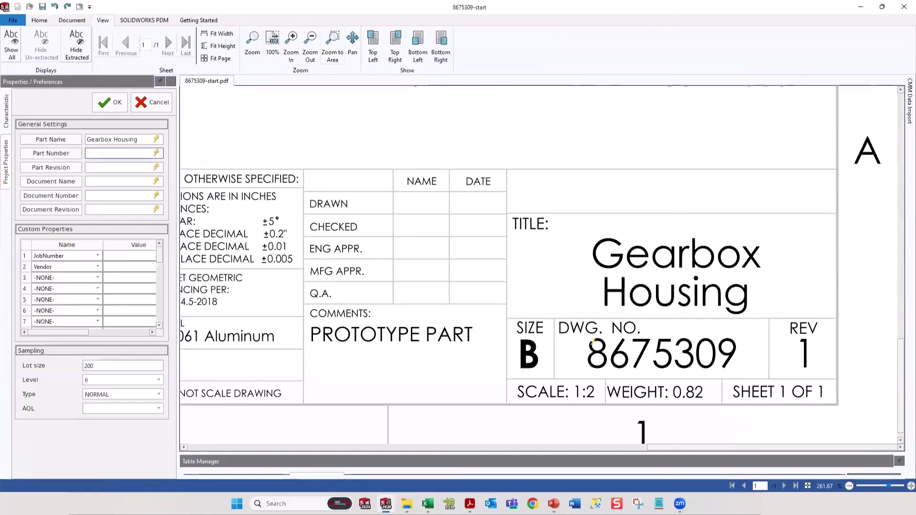
pyautogui.moveTo(580, 375)
pyautogui.mouseDown()
pyautogui.moveTo(679, 335)
pyautogui.moveTo(754, 327)
pyautogui.moveTo(750, 338)
pyautogui.mouseUp()
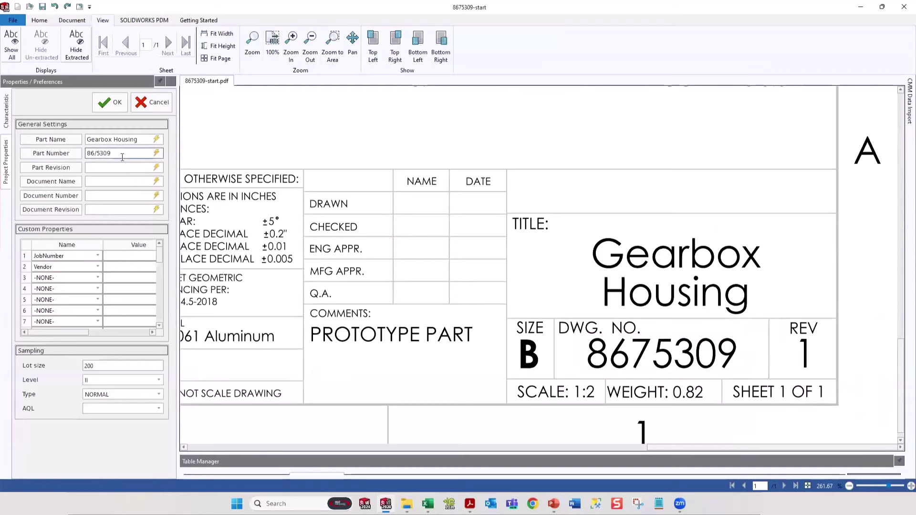
pyautogui.click(96, 153)
pyautogui.press('BackSpace')
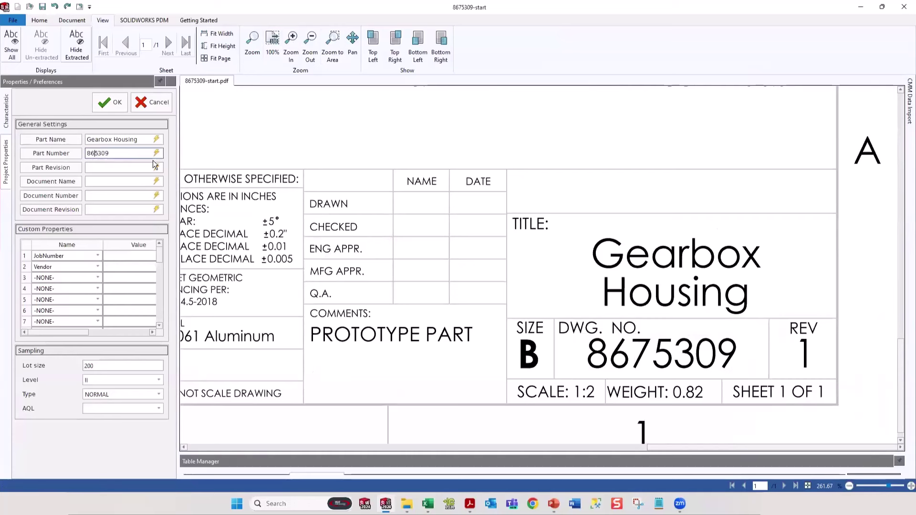
pyautogui.write('7')
# Capture the Part Revision from the title block's revision 1 and accept the project properties
pyautogui.click(149, 168)
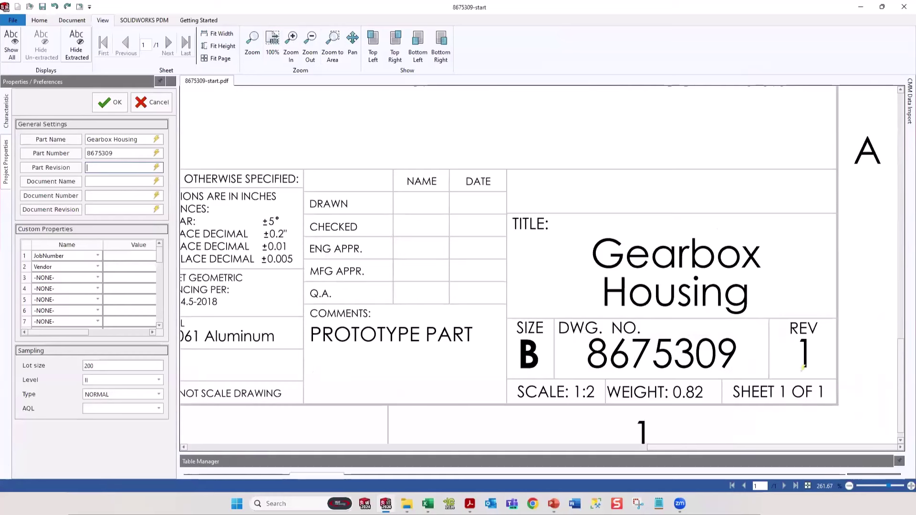
pyautogui.moveTo(789, 377); pyautogui.dragTo(819, 337)
pyautogui.click(110, 103)
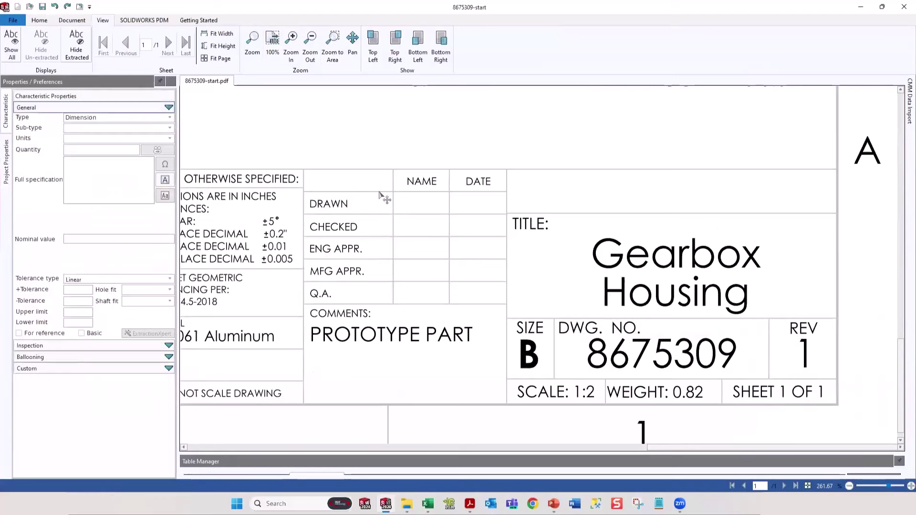
# Auto-extract the drawing's characteristics with dimensions, GD&Ts, surface finishes and datums all included
pyautogui.scroll(1, 462, 268)
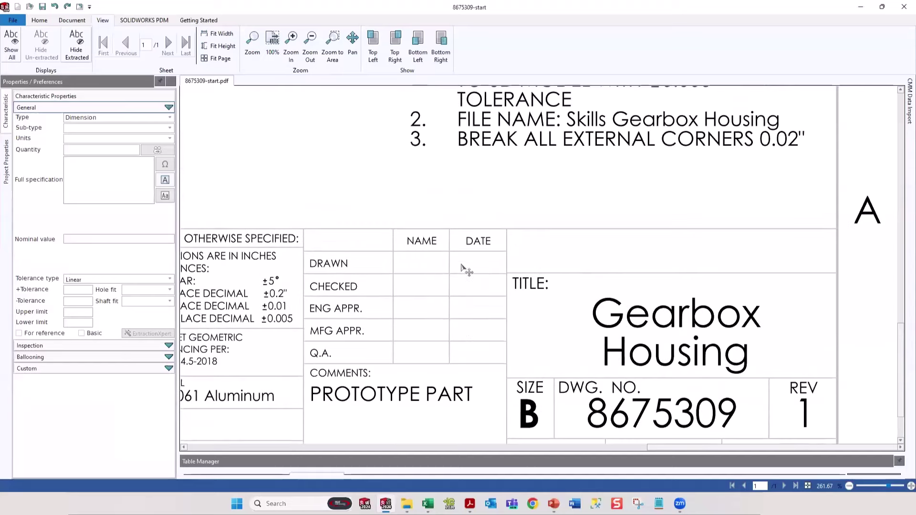
pyautogui.scroll(-5, 461, 268)
pyautogui.scroll(1, 474, 247)
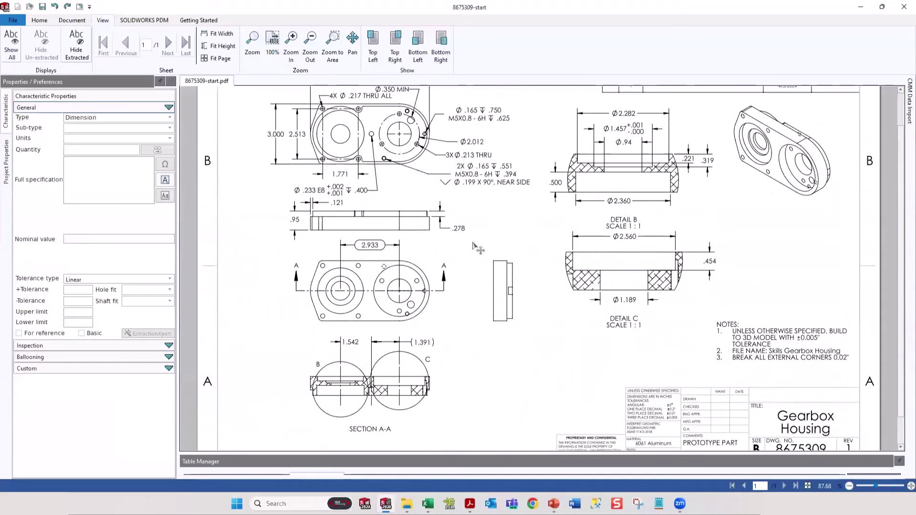
pyautogui.scroll(1, 482, 149)
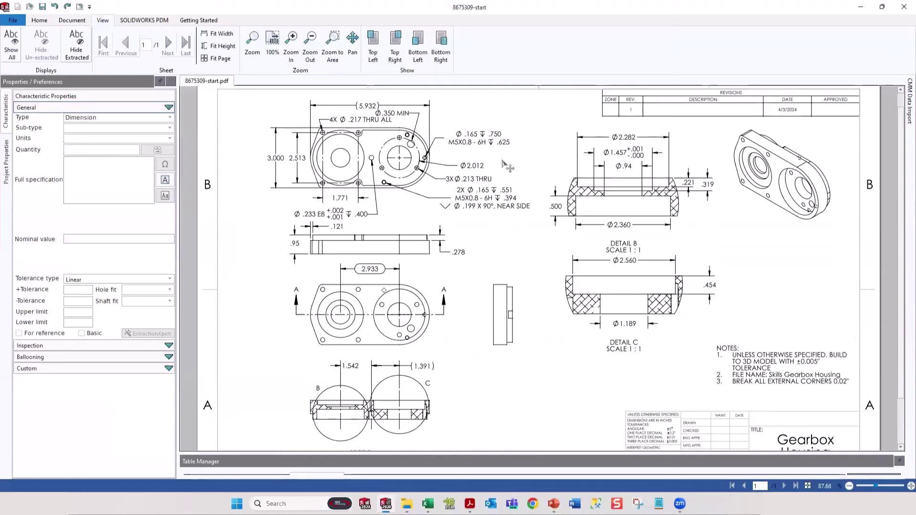
pyautogui.click(82, 21)
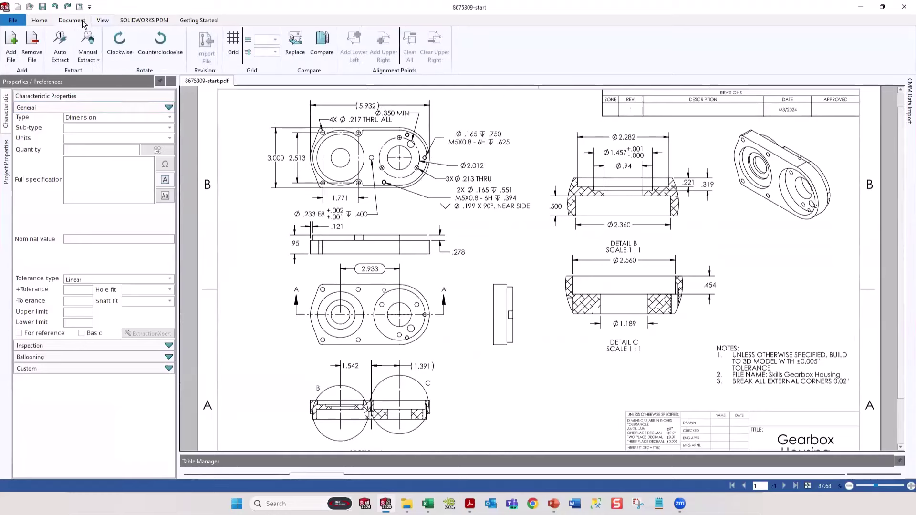
pyautogui.click(61, 53)
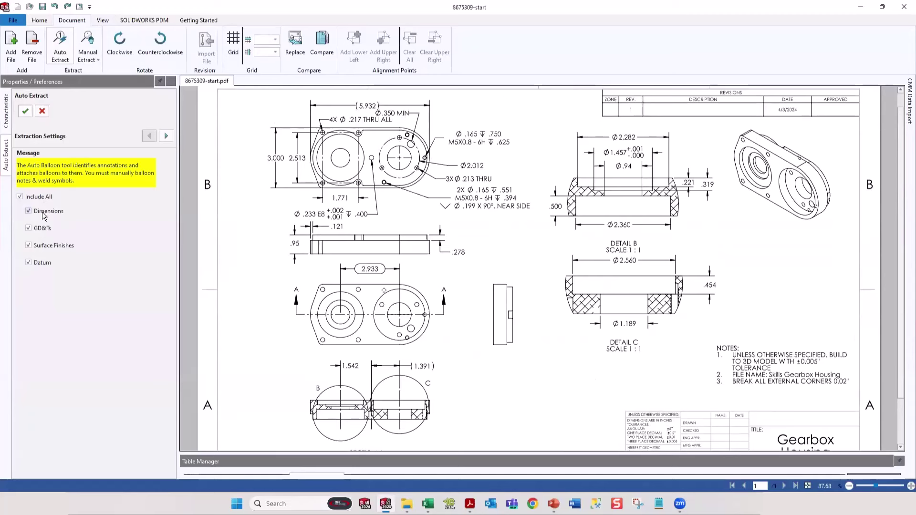
pyautogui.click(25, 111)
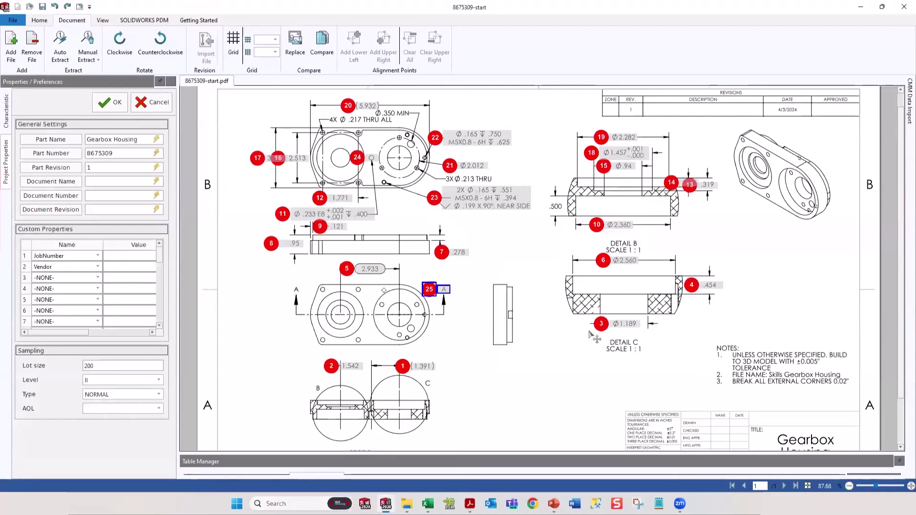
# Enlarge the characteristics table and its measurement input area, and examine characteristic 18, the Ø1.457 diameter
pyautogui.moveTo(571, 453); pyautogui.dragTo(564, 262)
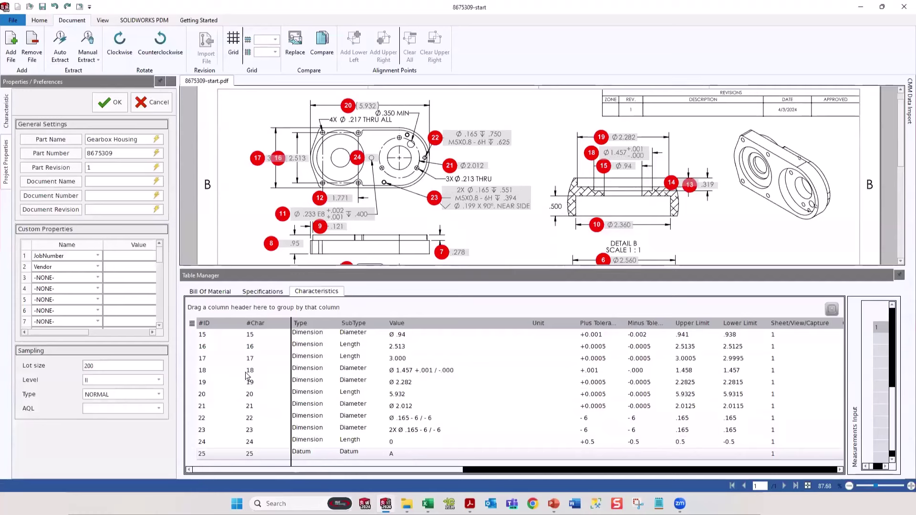
pyautogui.click(221, 372)
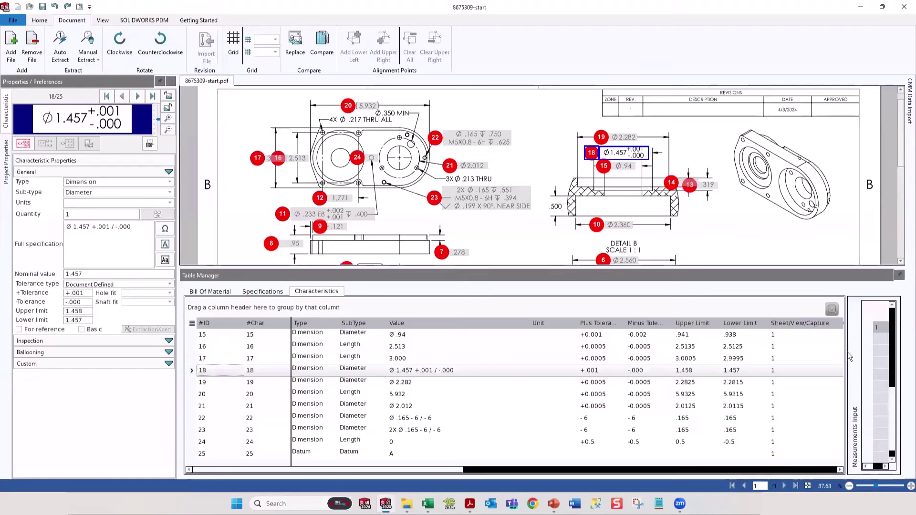
pyautogui.moveTo(849, 357); pyautogui.dragTo(584, 362)
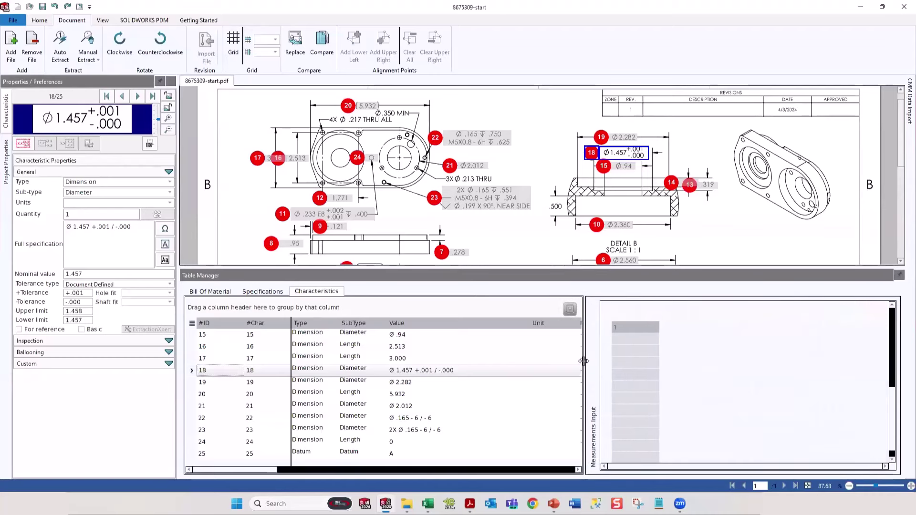
pyautogui.click(651, 378)
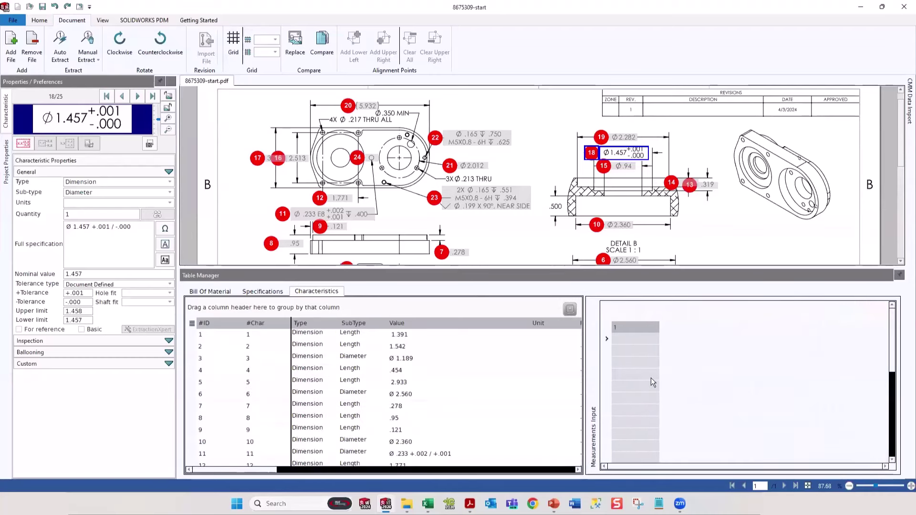
# Enter the measured values 1.391, 1.542 and 1.189 for characteristics 1, 2 and 3
pyautogui.click(638, 339)
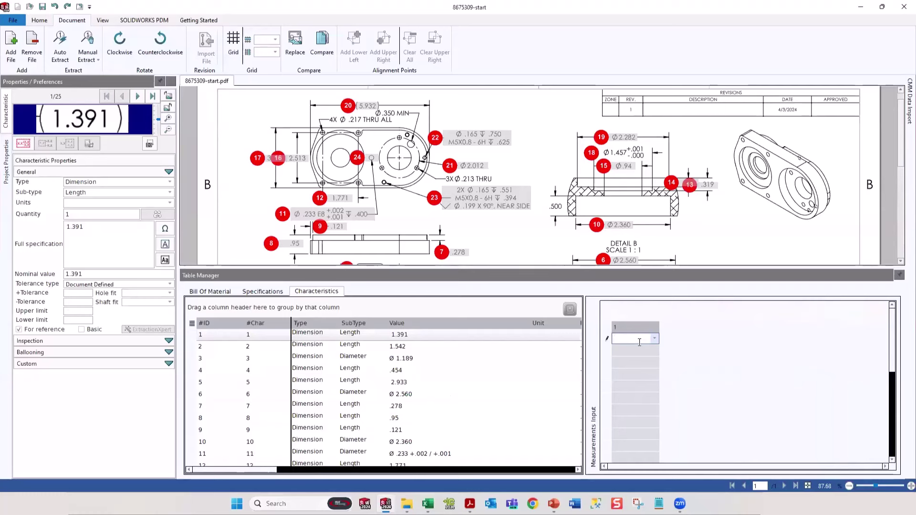
pyautogui.write('1.391')
pyautogui.press('Return')
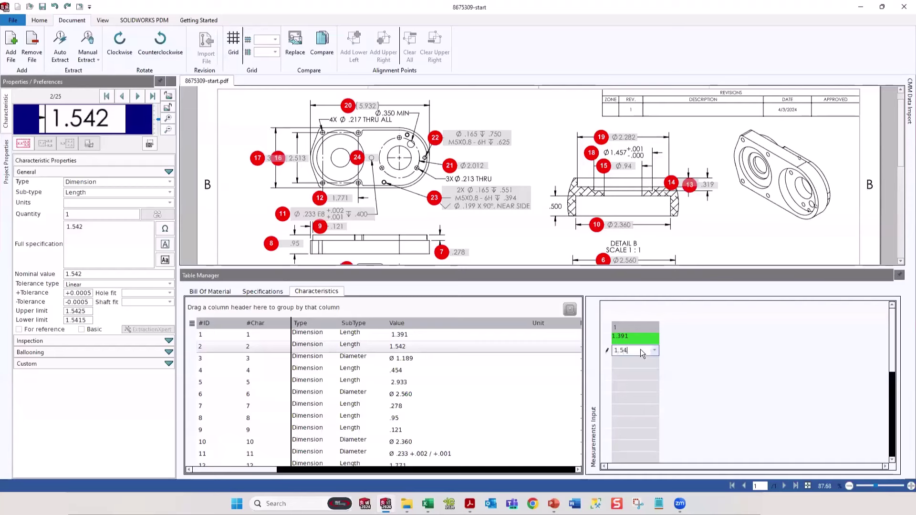
pyautogui.press('Return')
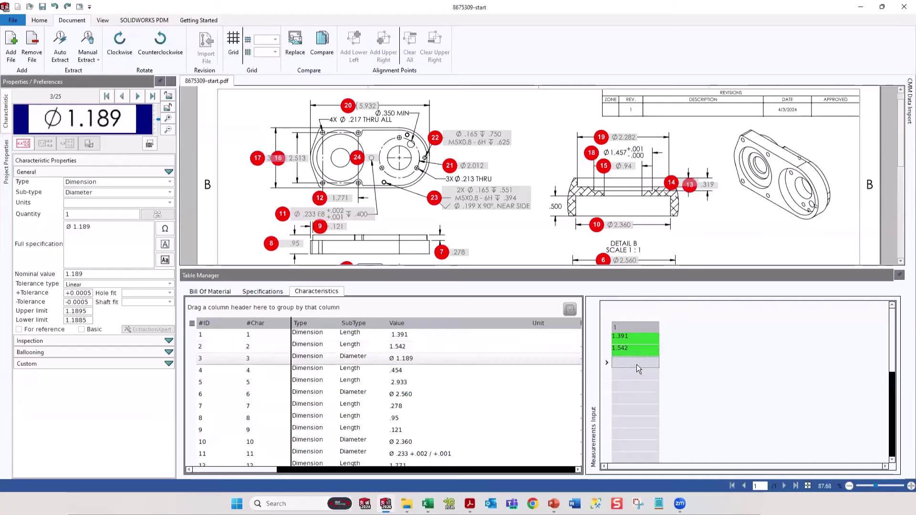
pyautogui.write('1.')
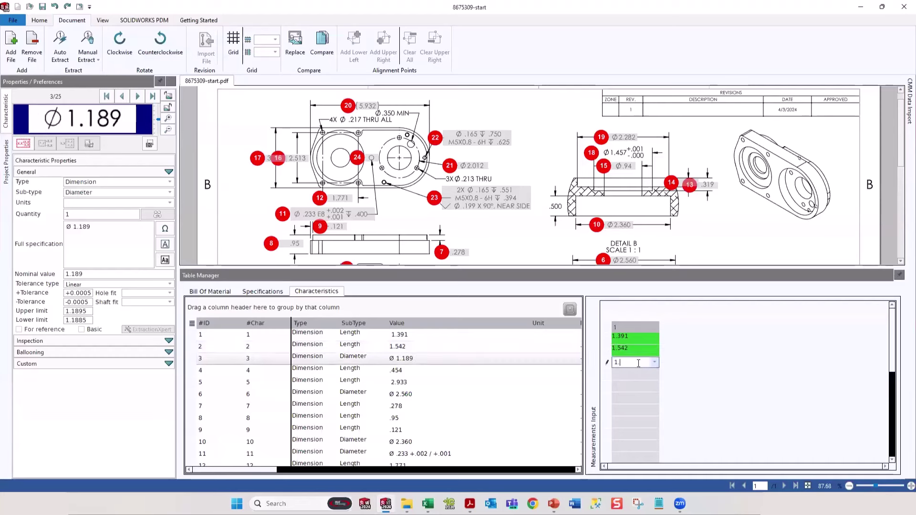
pyautogui.write('189')
pyautogui.press('Return')
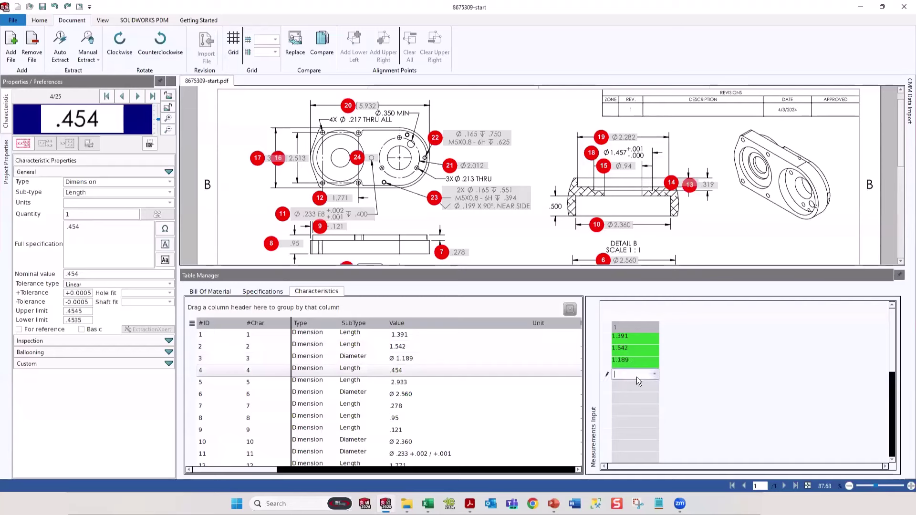
# Enter an out-of-tolerance measurement for characteristic 4 and 2.933 for characteristic 5
pyautogui.write('5.5')
pyautogui.press('Return')
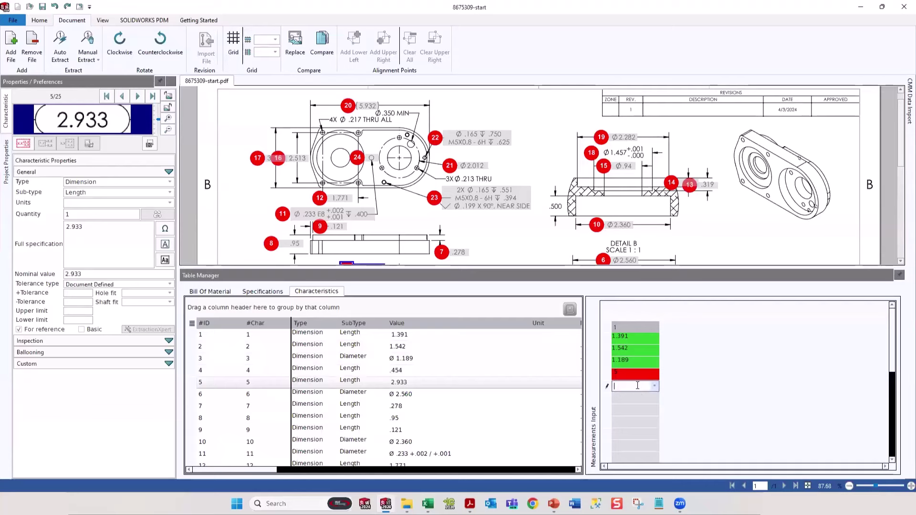
pyautogui.write('2.933')
pyautogui.press('Return')
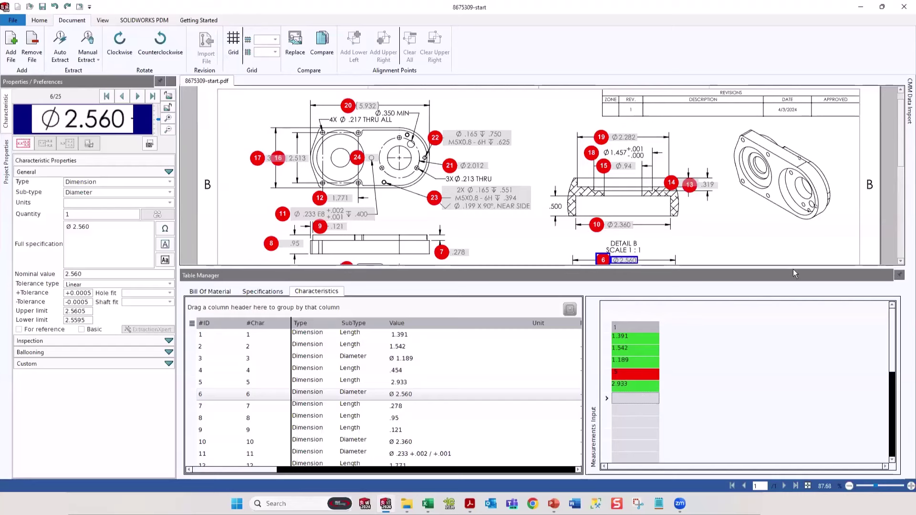
# Dock the CMM Data Import pane open and check its file selection for adding CMM results, without choosing a file
pyautogui.click(909, 101)
pyautogui.click(889, 97)
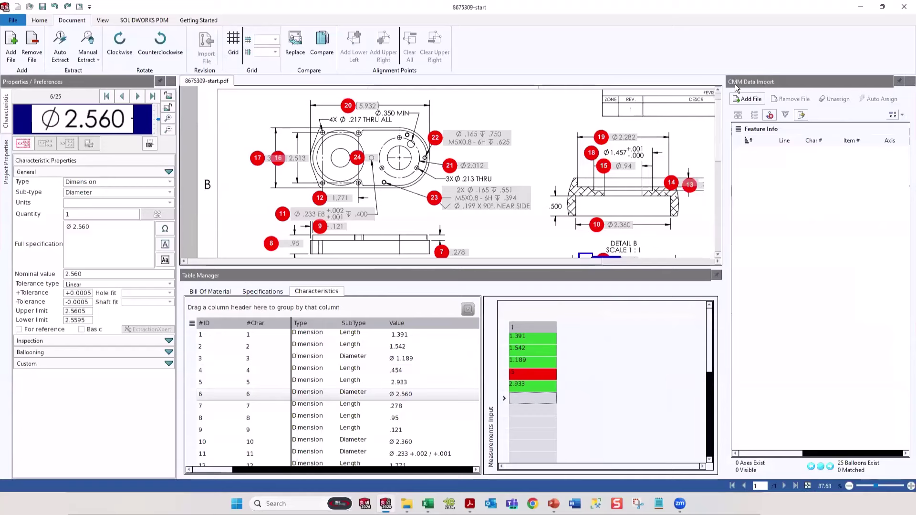
pyautogui.click(741, 98)
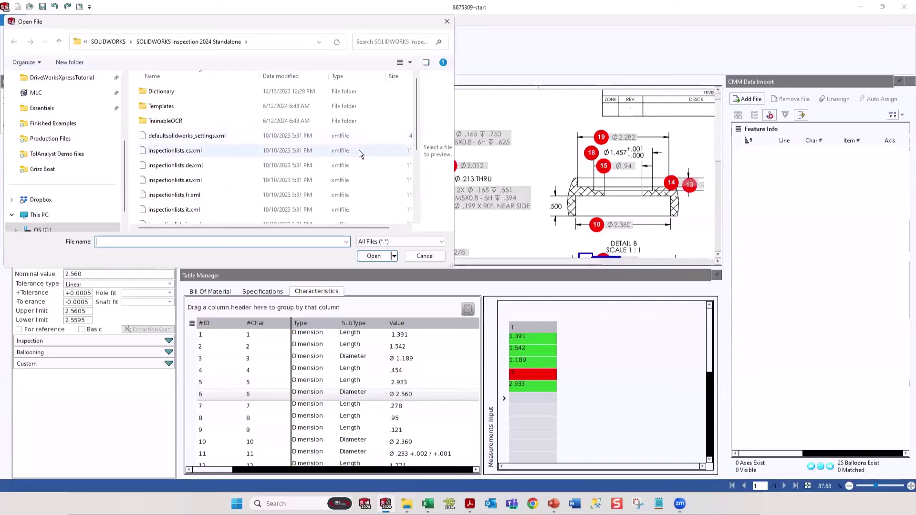
pyautogui.press('Escape')
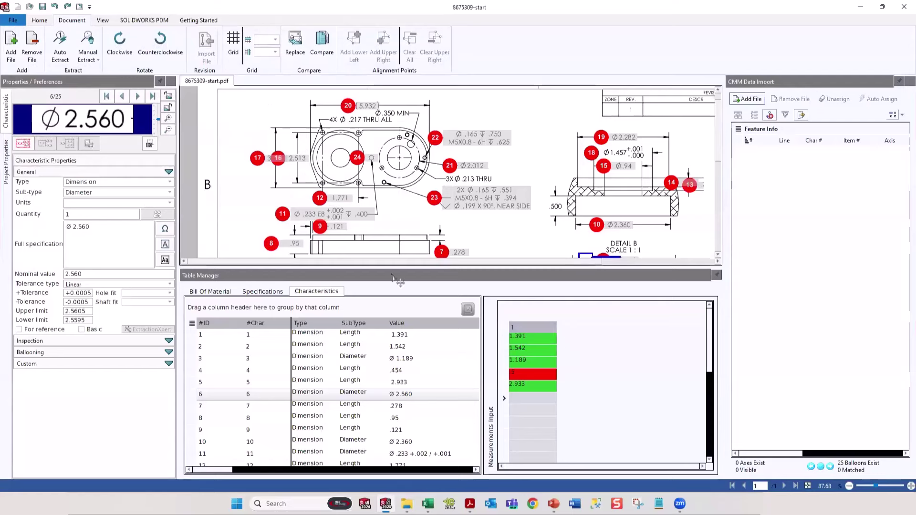
# Switch to Excel to review the Form3 results in the 8675309 Inspection workbook, and view the ballooned 8675309 - Inspection.pdf in Acrobat
pyautogui.click(45, 21)
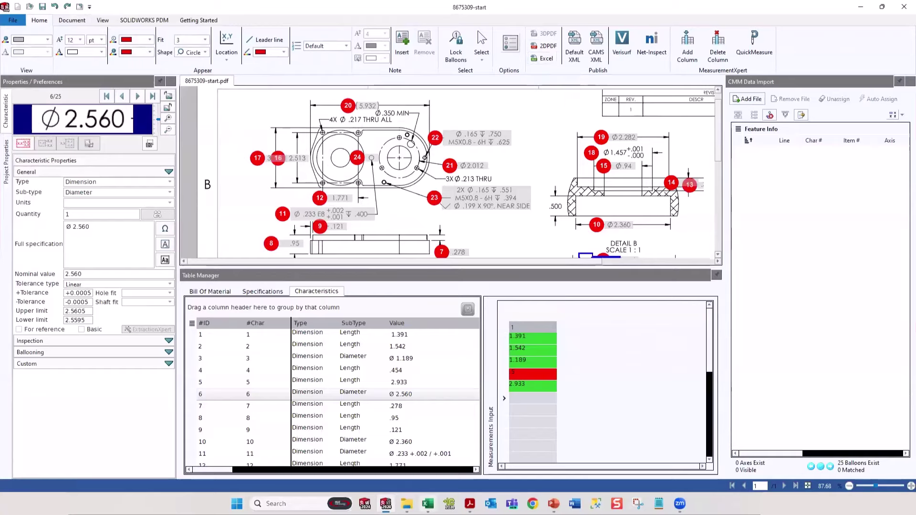
pyautogui.click(428, 503)
pyautogui.scroll(-7, 517, 348)
pyautogui.scroll(3, 407, 396)
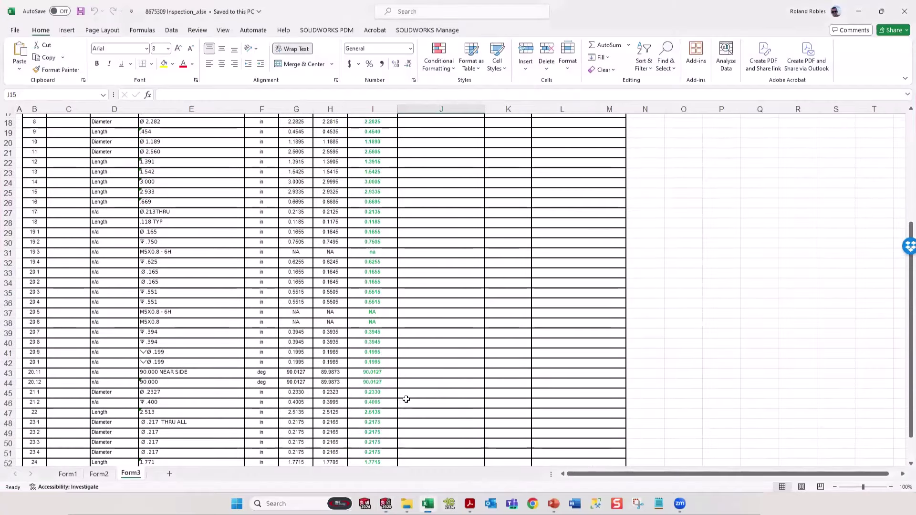
pyautogui.scroll(3, 377, 397)
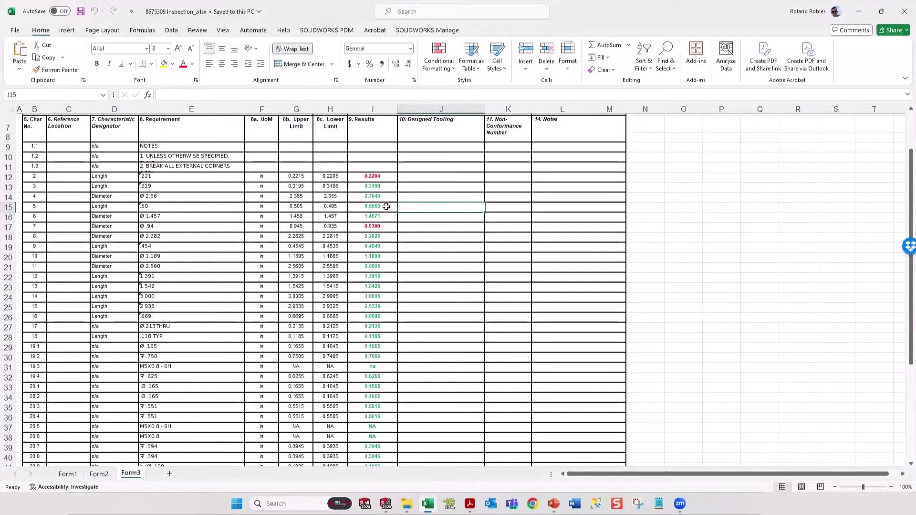
pyautogui.click(470, 504)
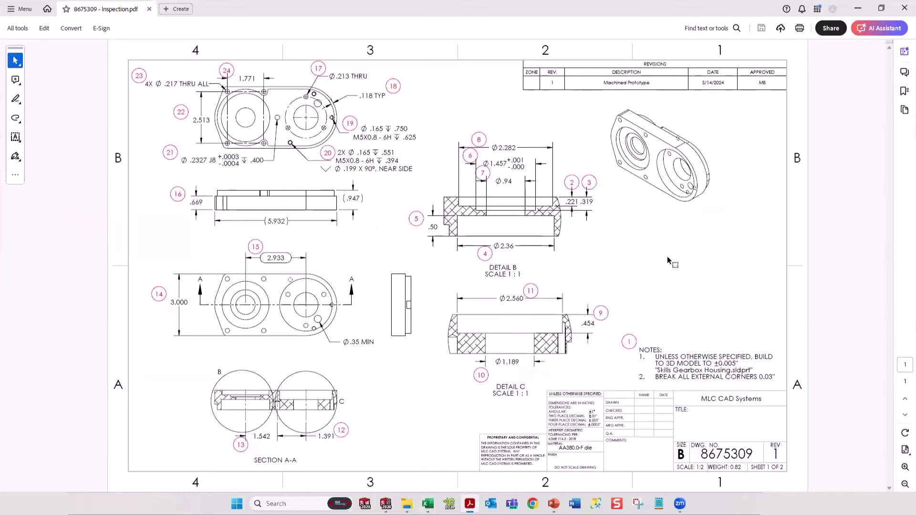
pyautogui.click(858, 8)
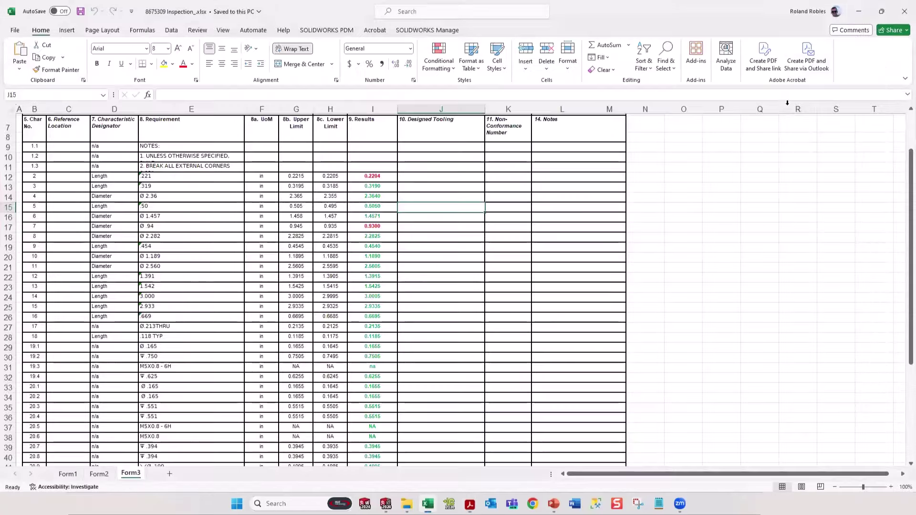
pyautogui.click(860, 10)
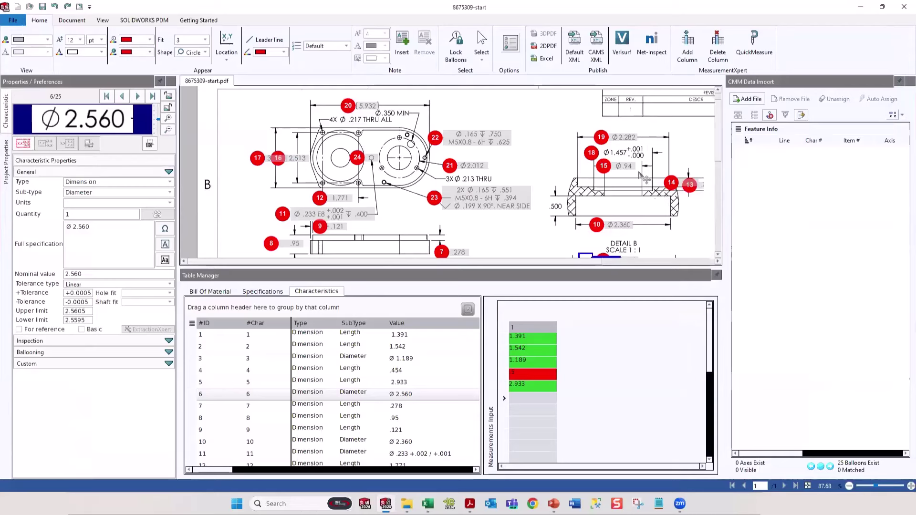
pyautogui.click(72, 21)
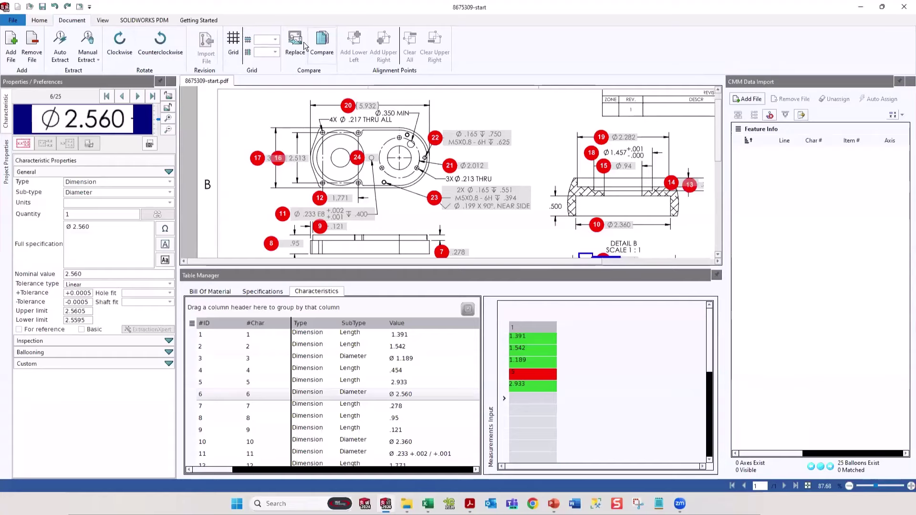
pyautogui.click(288, 40)
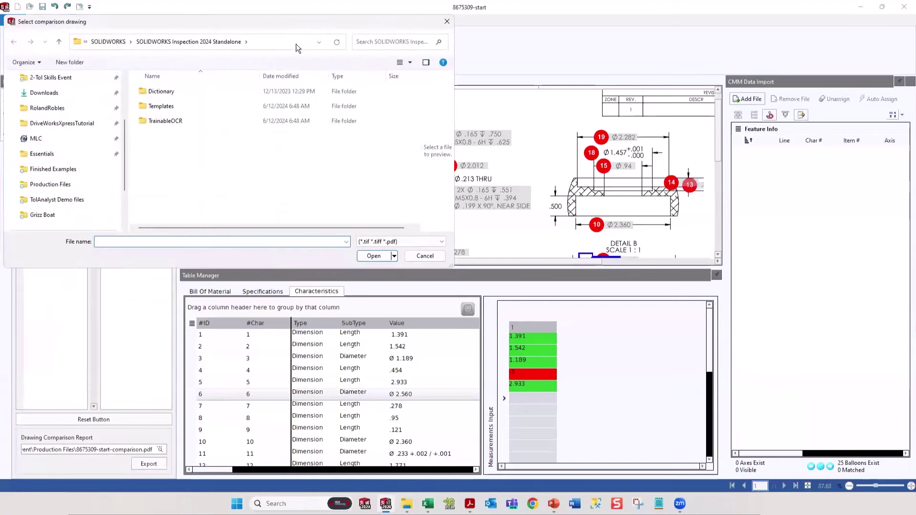
pyautogui.click(430, 256)
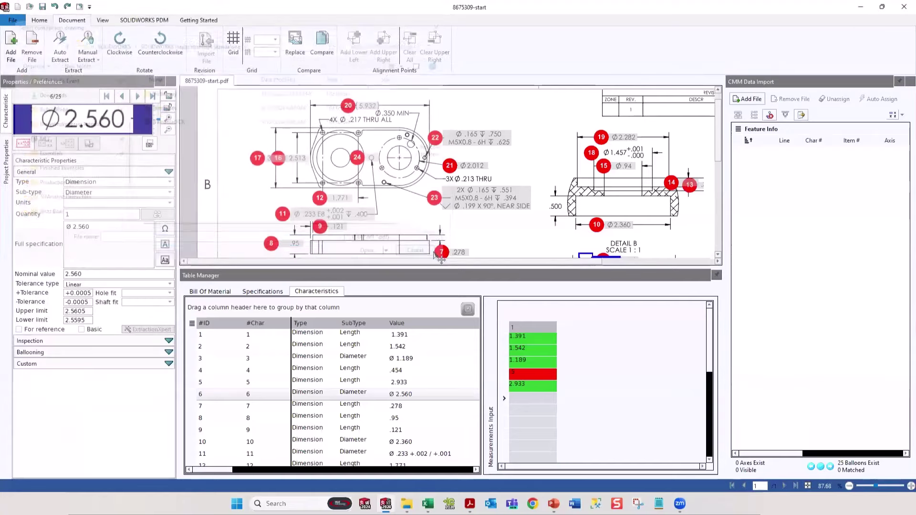